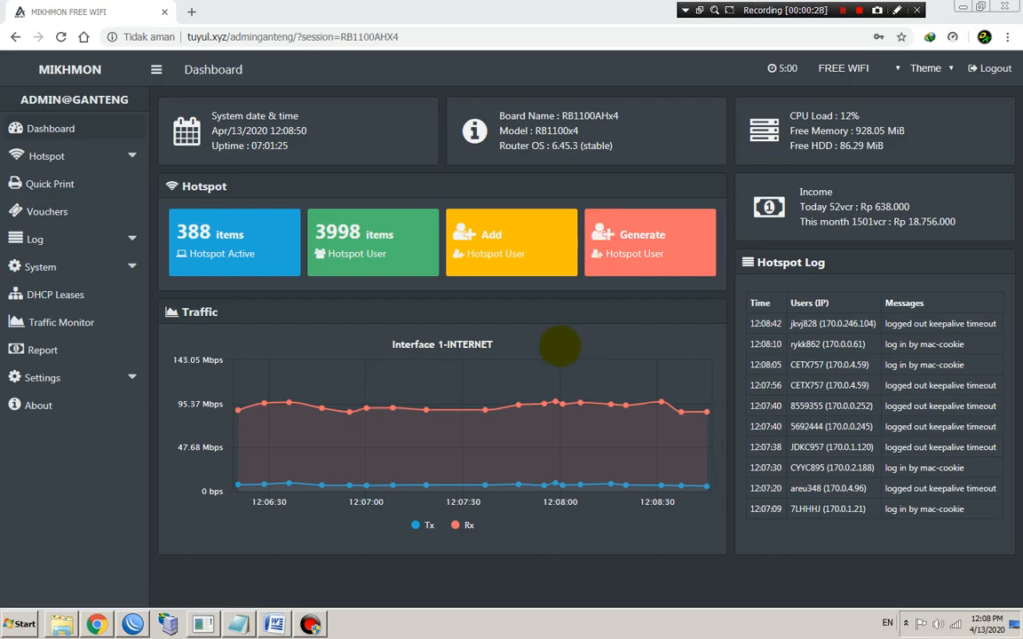
Switch to WinBox, show the hotspot user profiles and open the 3-JAM profile for editing.
mouse_move(431, 382)
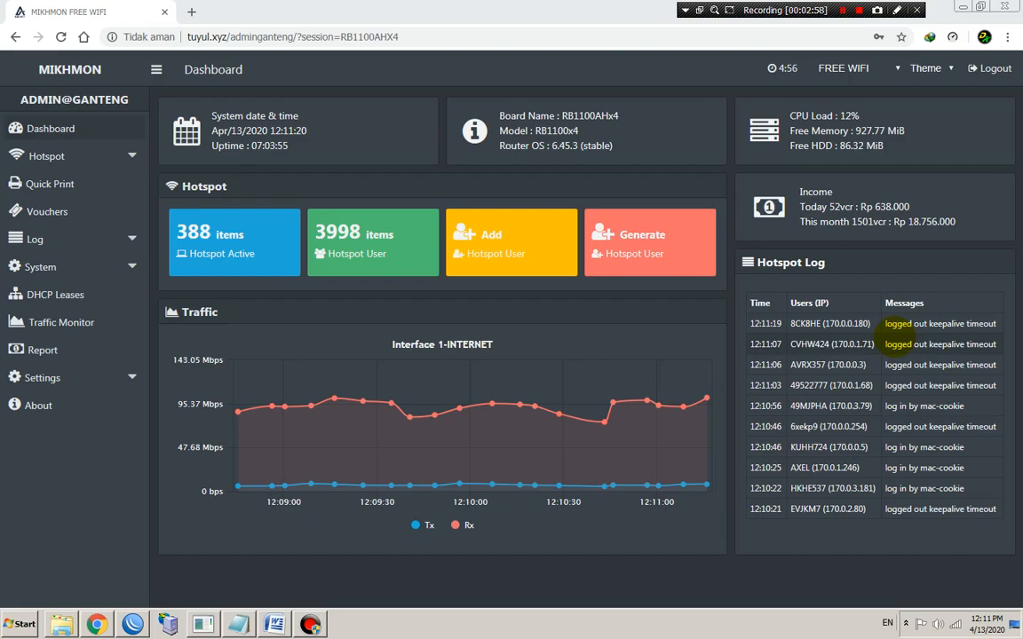
left_click(310, 249)
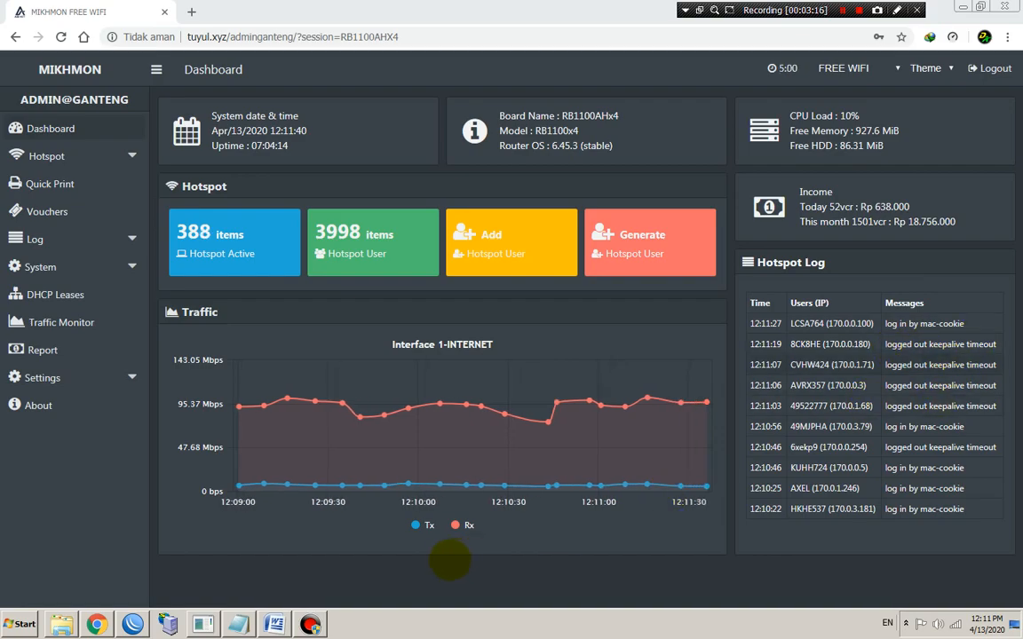
left_click(125, 613)
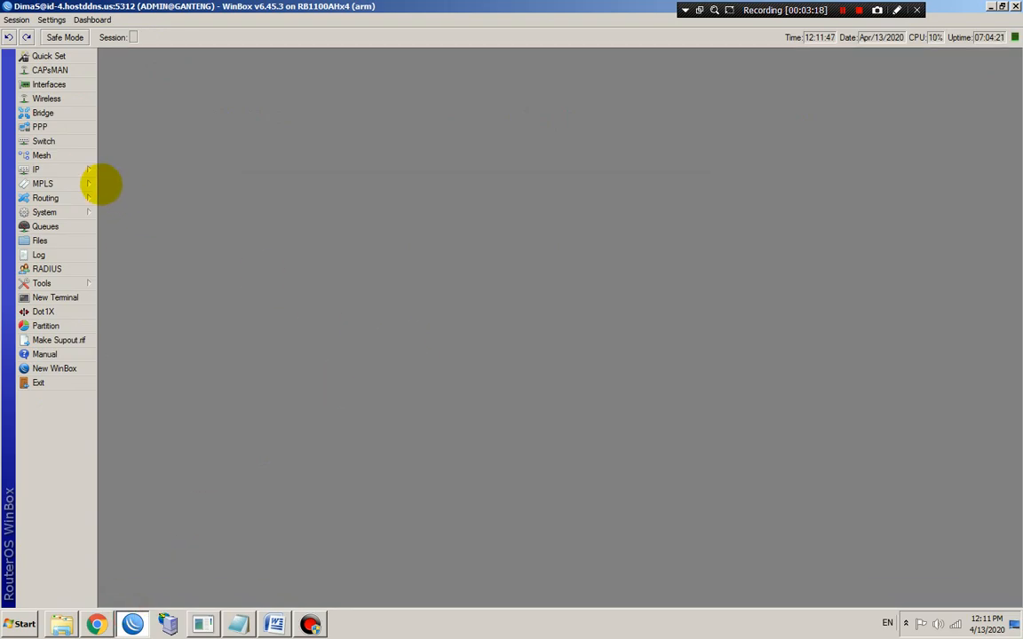
left_click(77, 170)
left_click(125, 298)
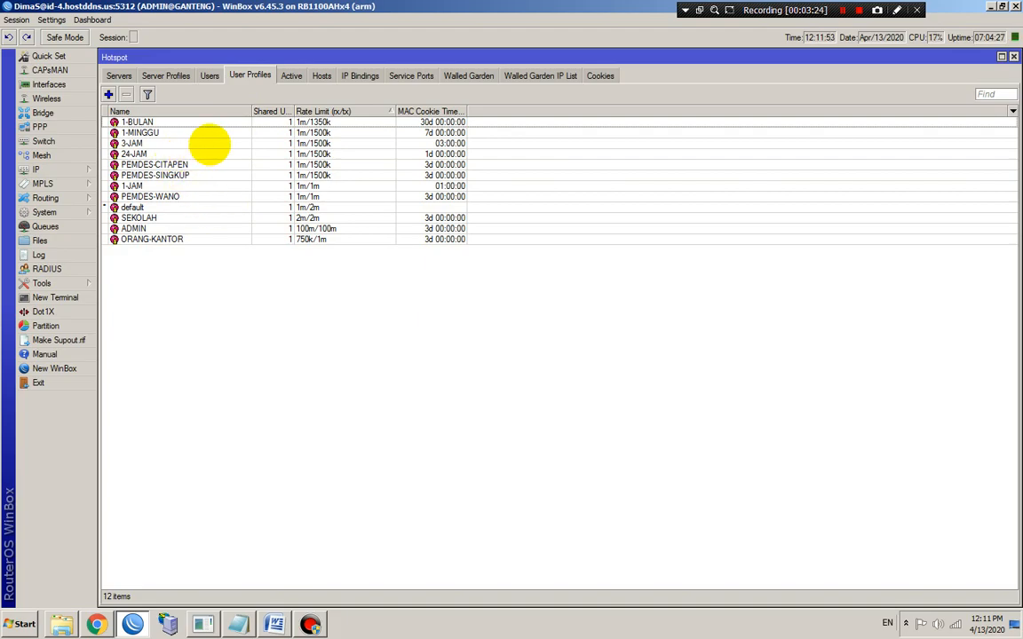
double_click(208, 143)
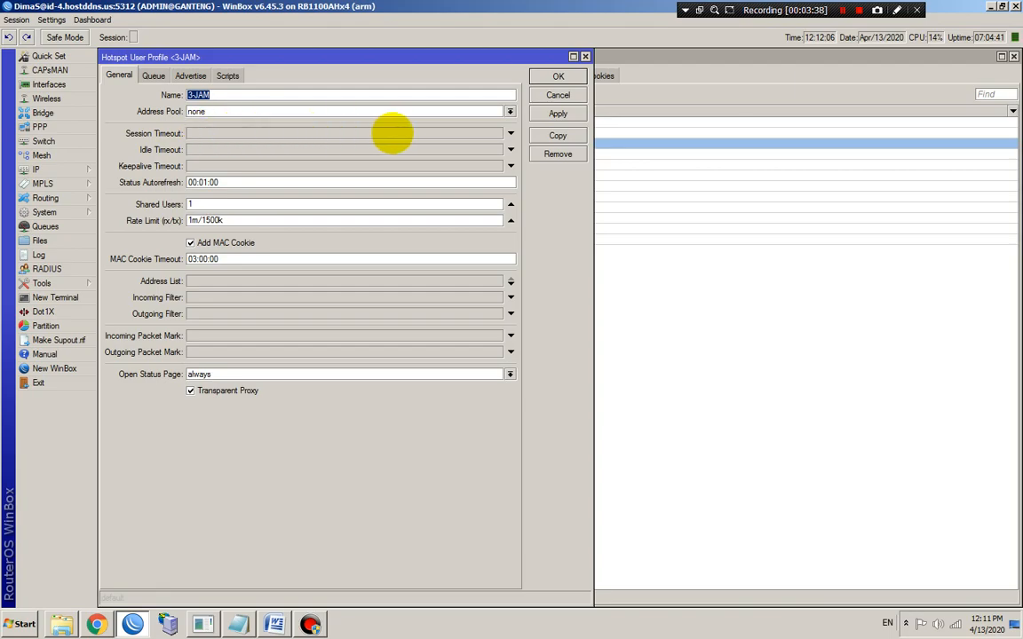
Enable the 3-JAM profile's Session Timeout and set it to 00:10:00.
left_click(202, 133)
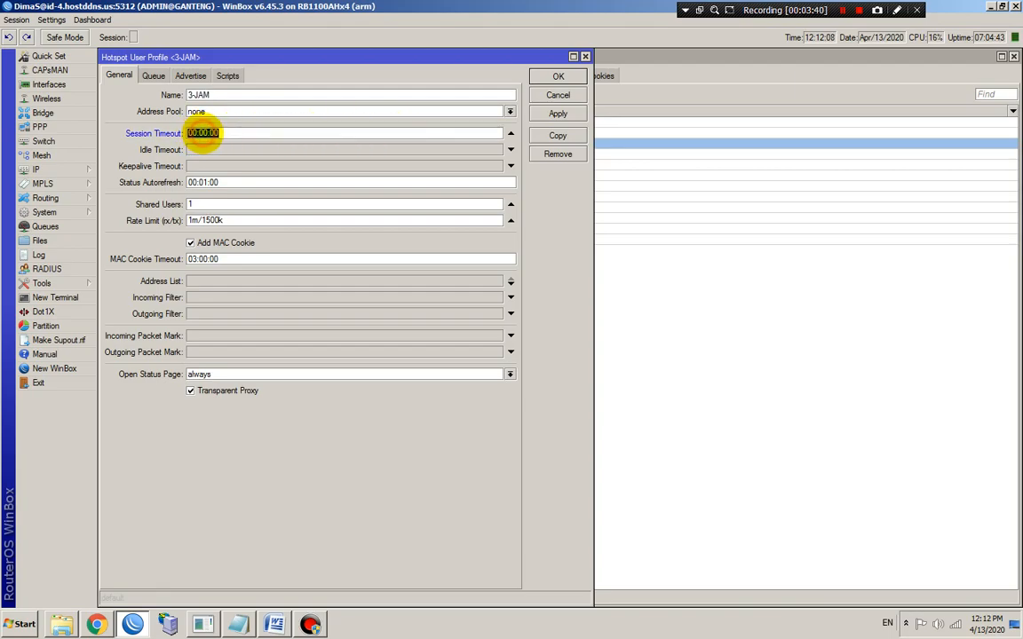
left_click(511, 133)
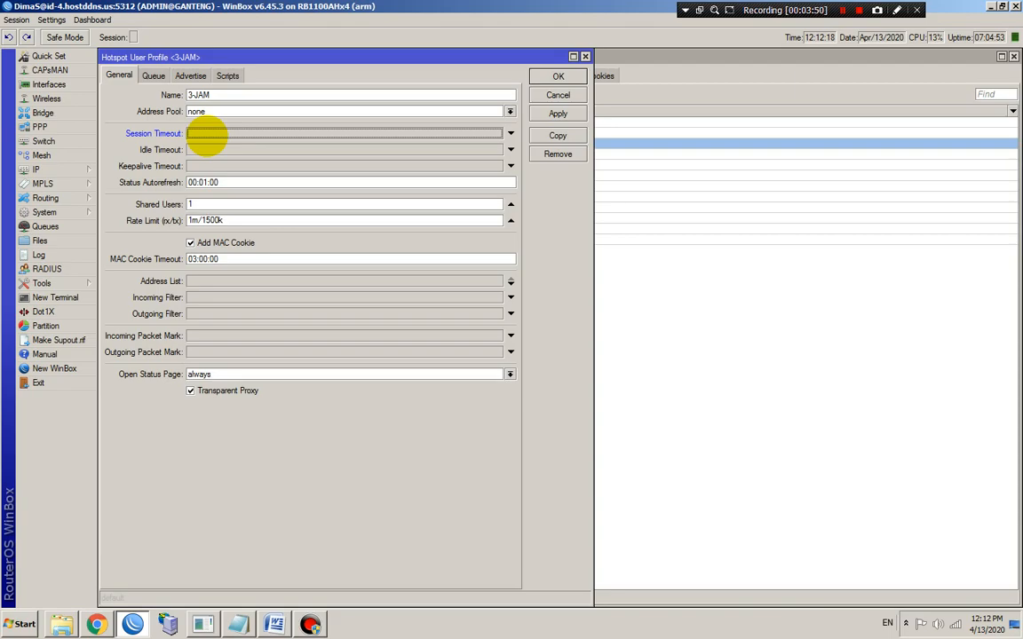
left_click(206, 133)
left_click(202, 133)
double_click(203, 133)
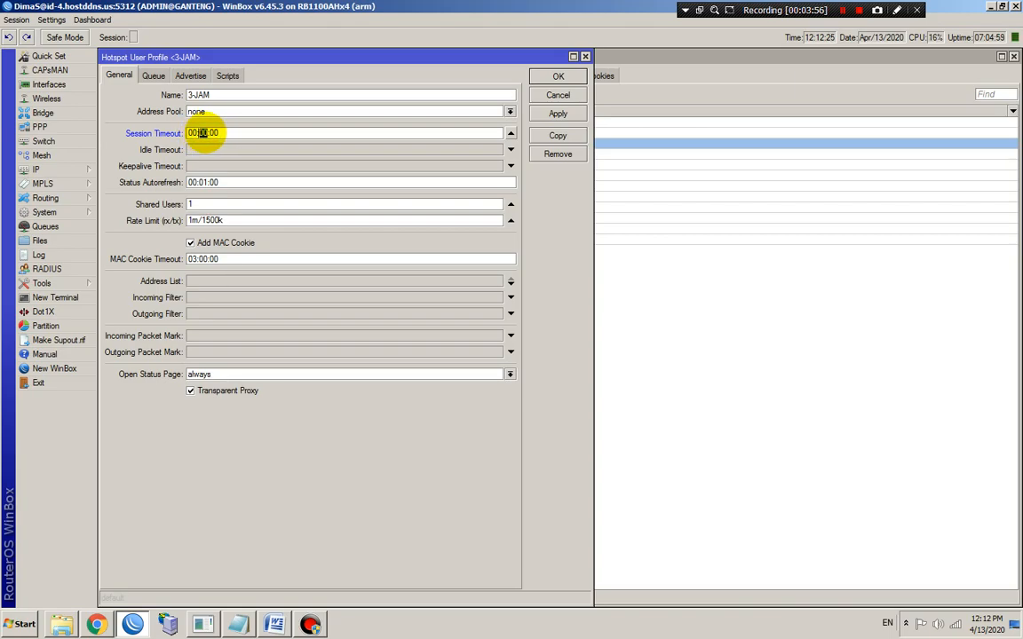
type("10")
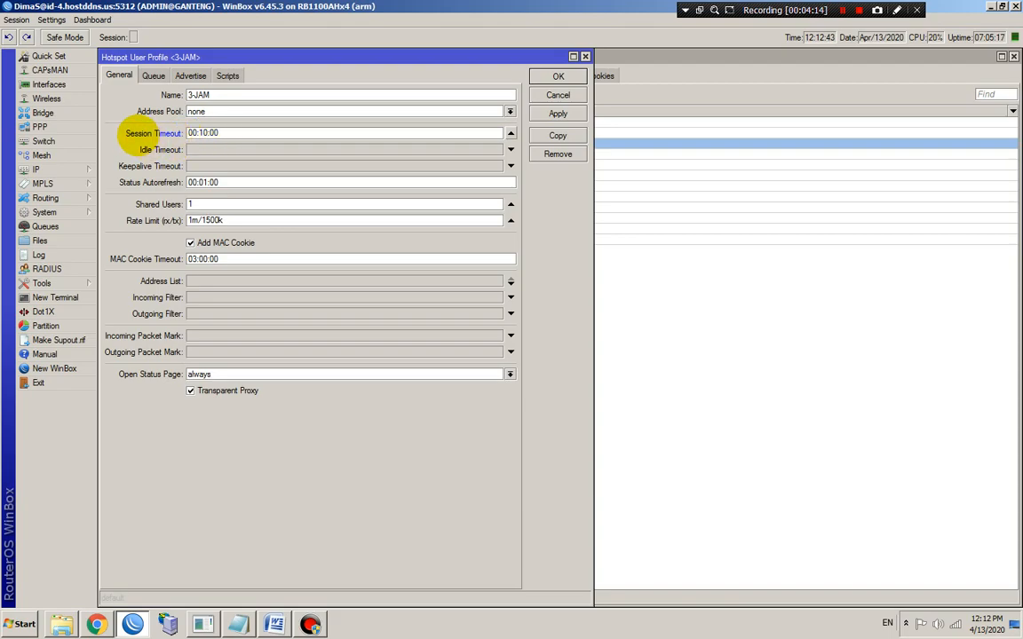
Remove the Session Timeout from the 3-JAM profile, leaving the field unset.
left_click(125, 134)
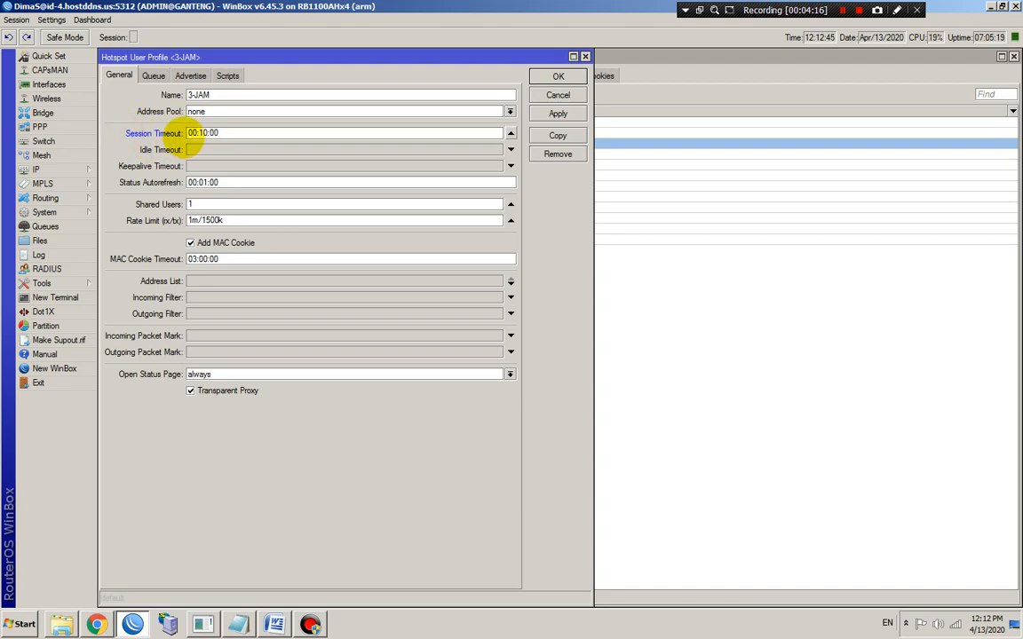
left_click(244, 133)
left_click(129, 134)
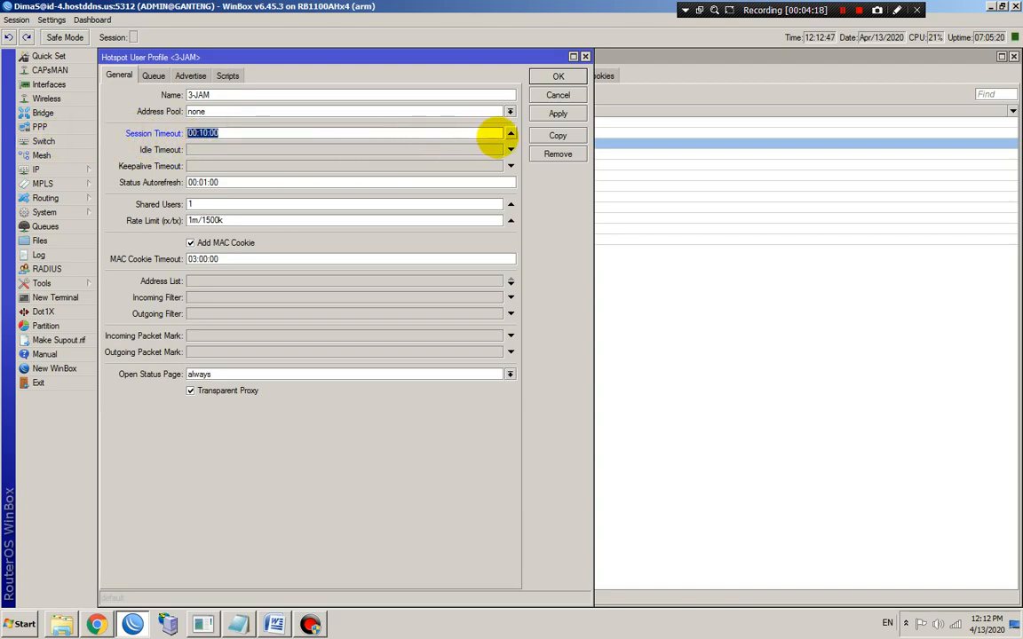
left_click(510, 133)
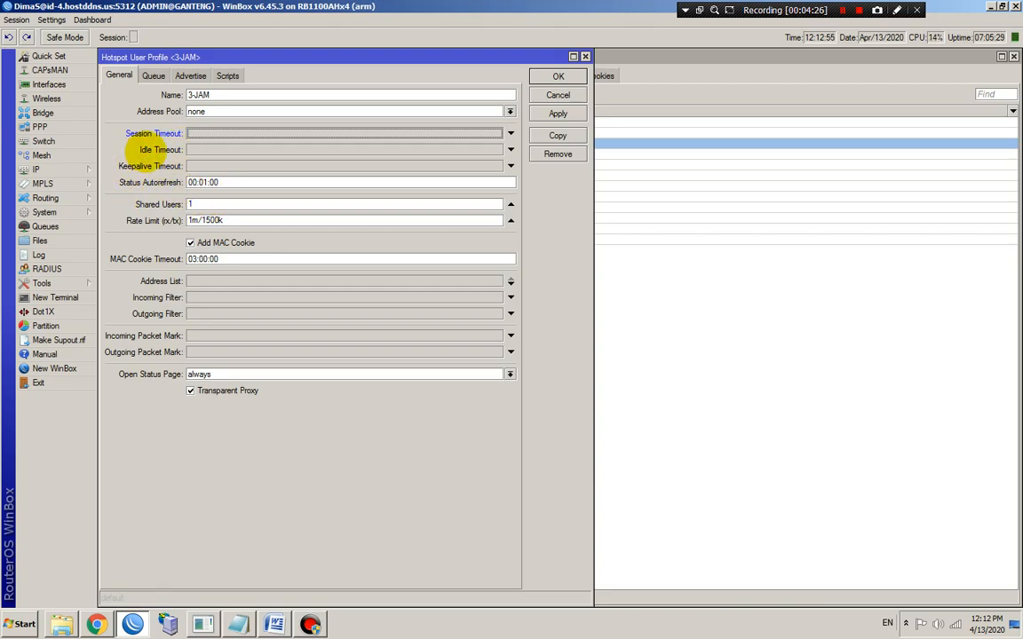
Switch to the MIKHMON dashboard, examine the newest keepalive timeout message in the Hotspot Log, and return to WinBox.
left_click(96, 624)
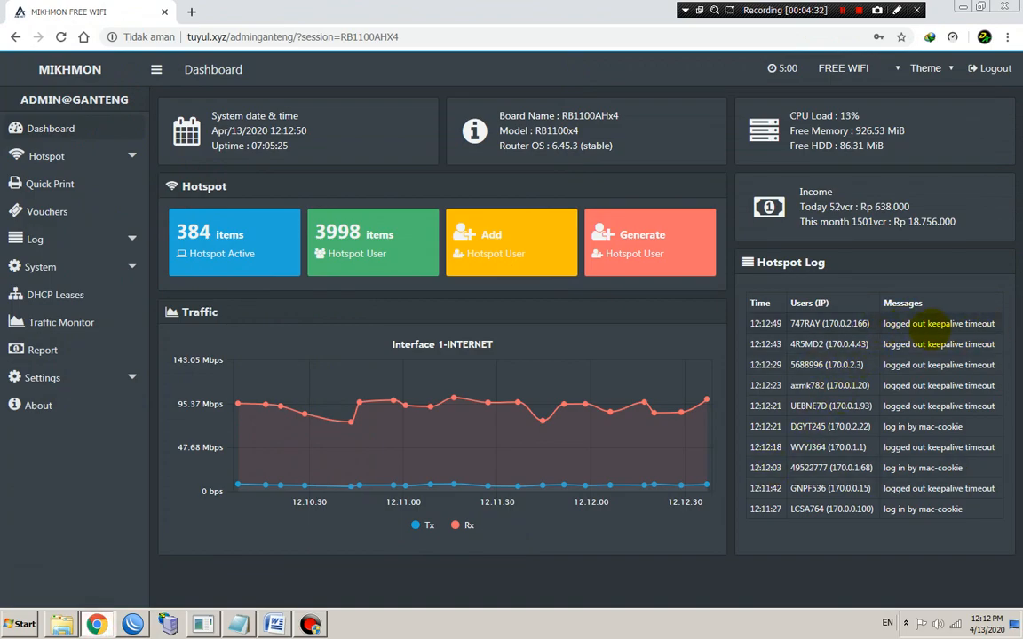
left_click_drag(922, 326, 996, 324)
left_click(945, 326)
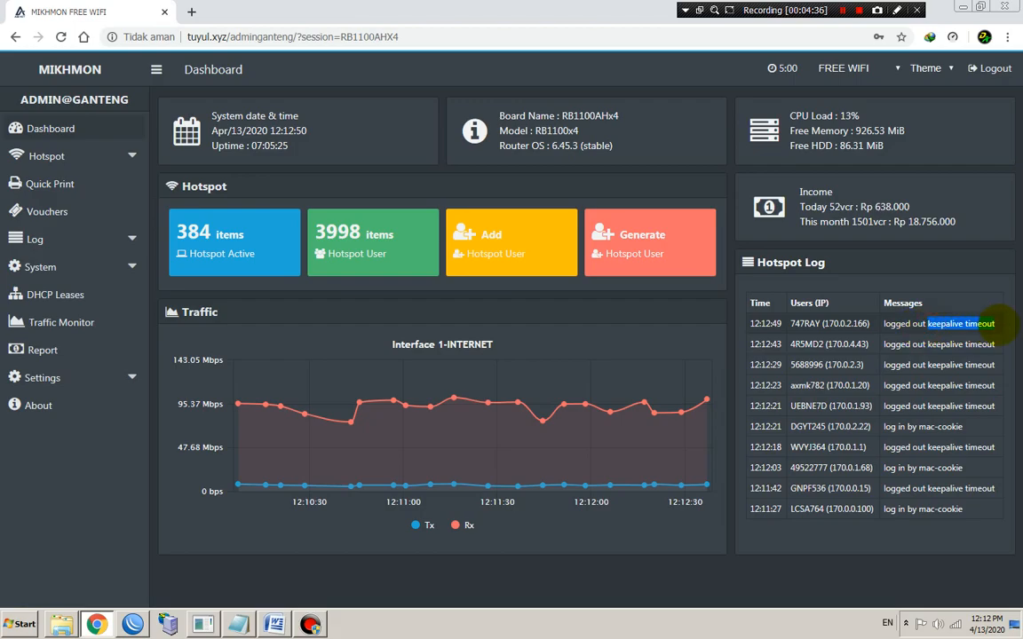
left_click(133, 625)
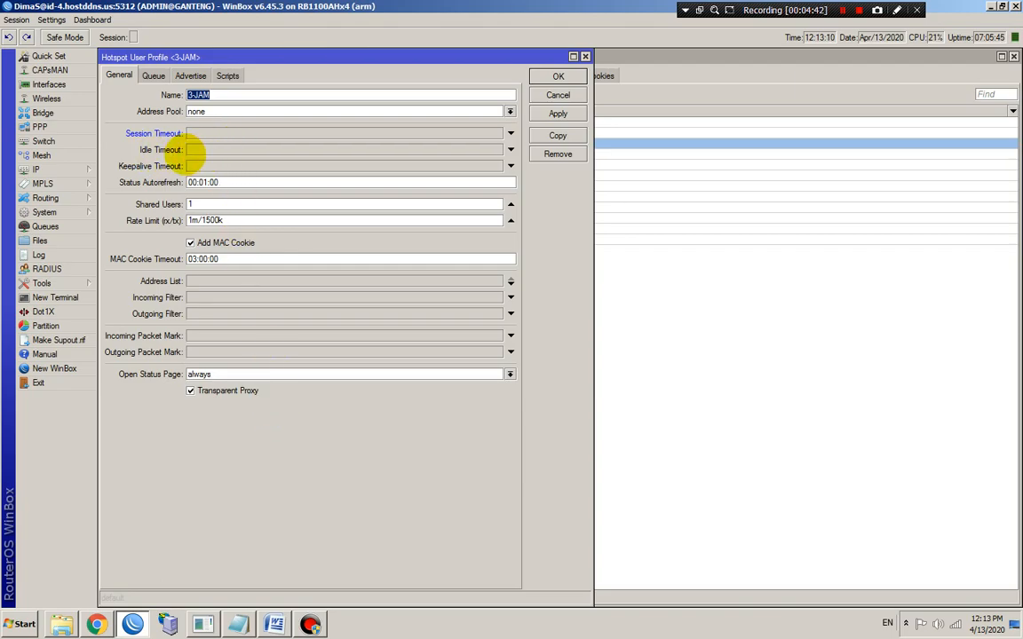
Enable the 3-JAM profile's Idle Timeout and set it to 00:10:00.
left_click(203, 149)
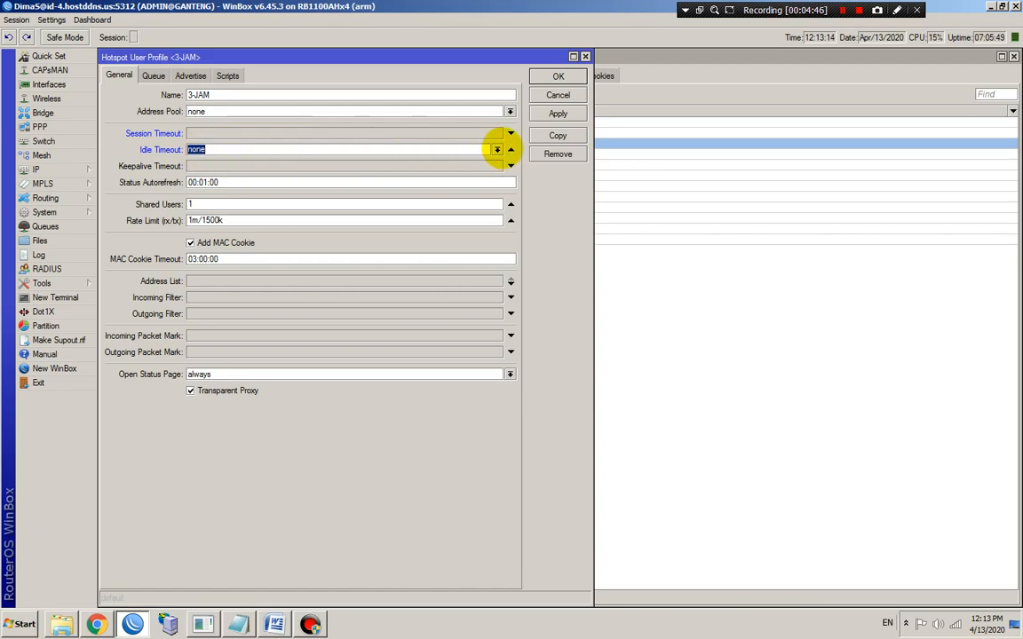
left_click(510, 149)
left_click(511, 150)
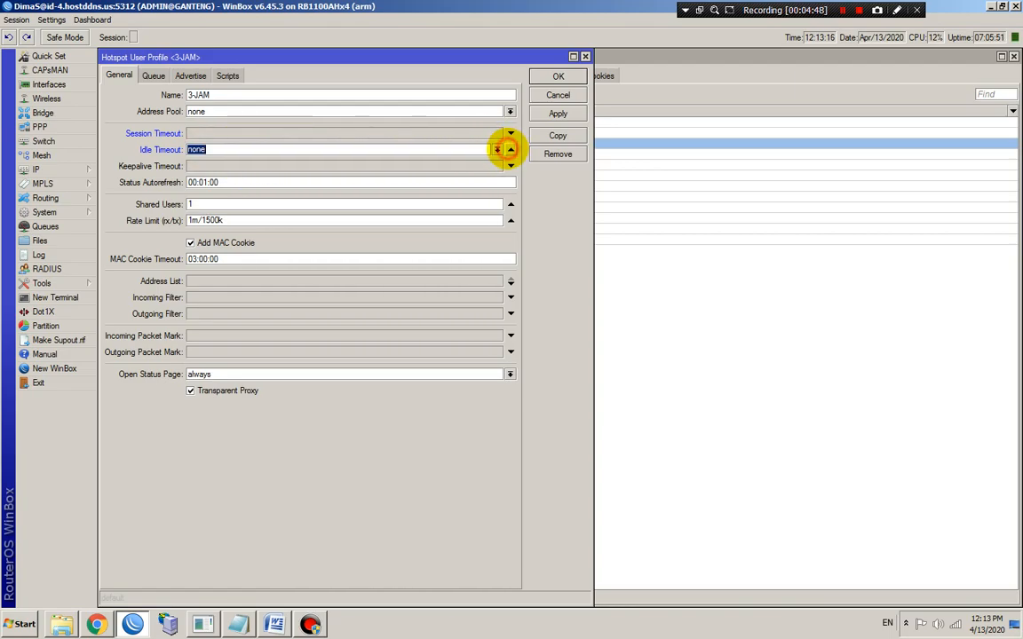
left_click(497, 149)
left_click(495, 150)
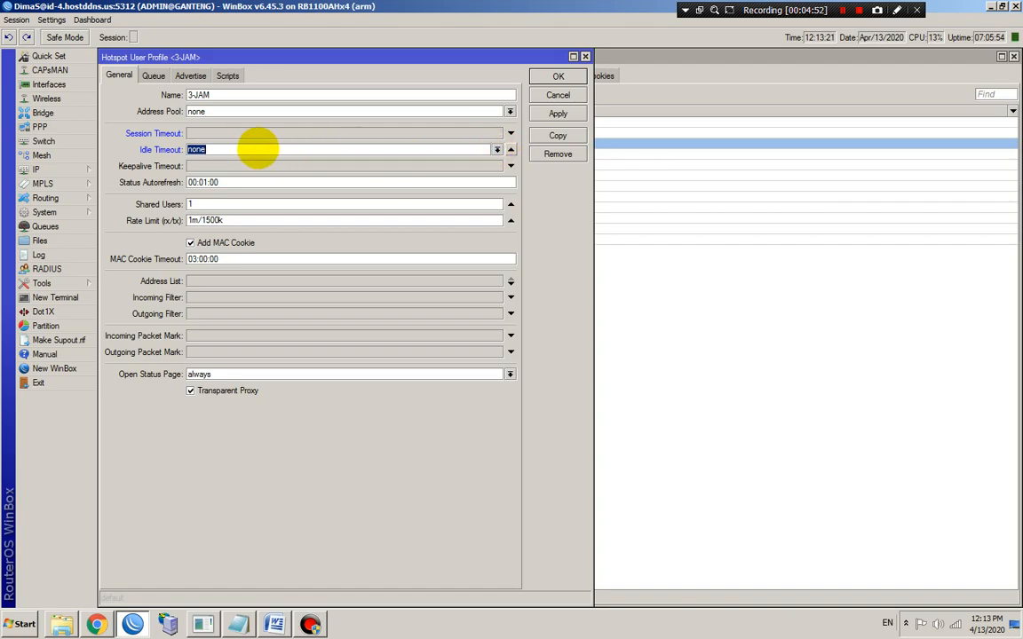
type("00:")
type("10:00")
left_click_drag(251, 150, 189, 150)
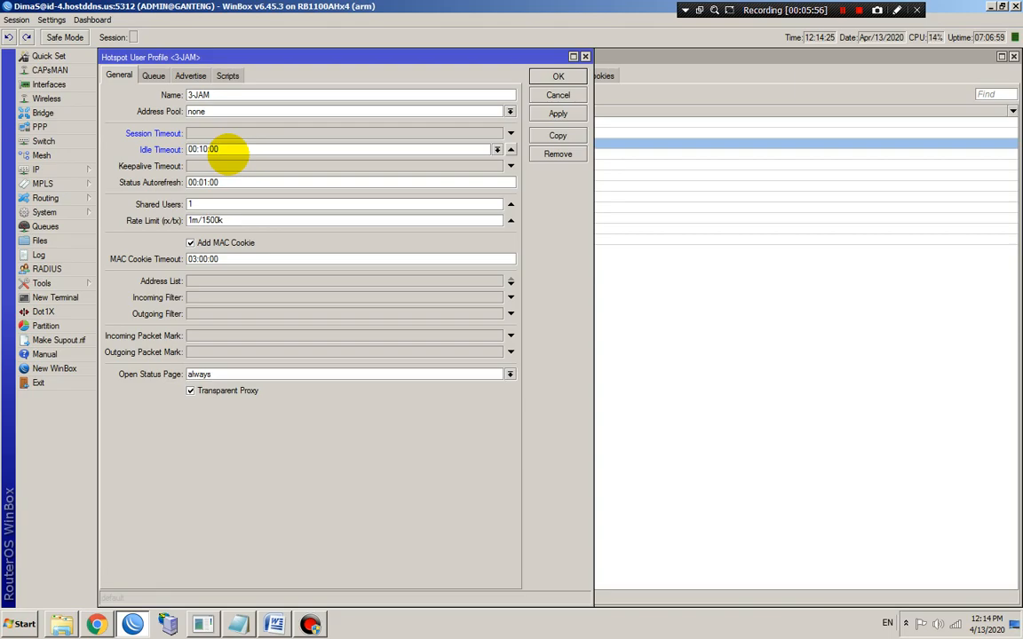
double_click(200, 149)
Glance at the MIKHMON dashboard, return to WinBox and remove the Idle Timeout from the 3-JAM profile.
left_click(96, 624)
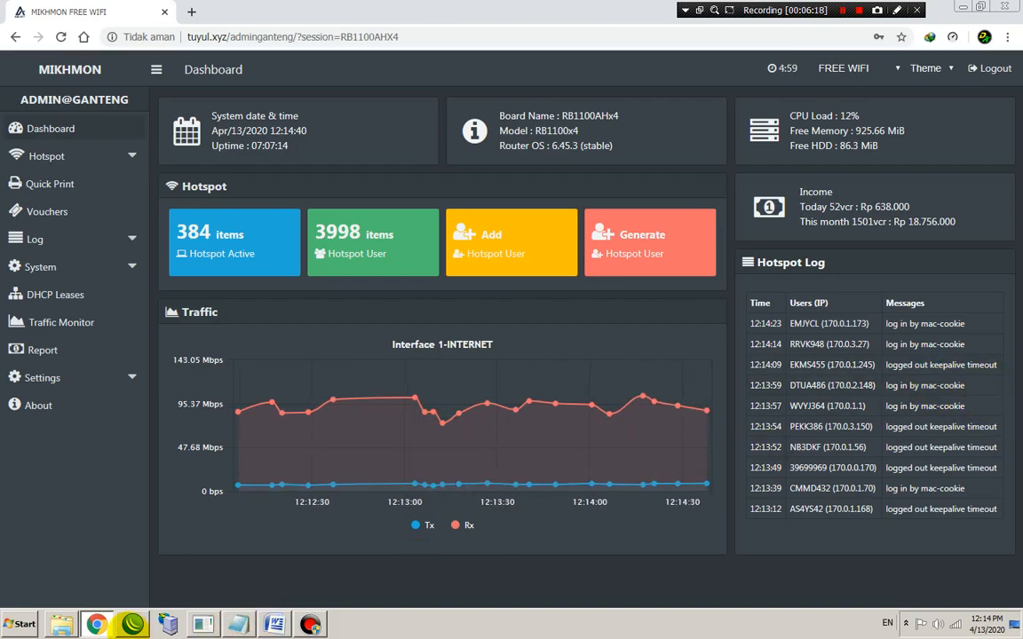
left_click(132, 624)
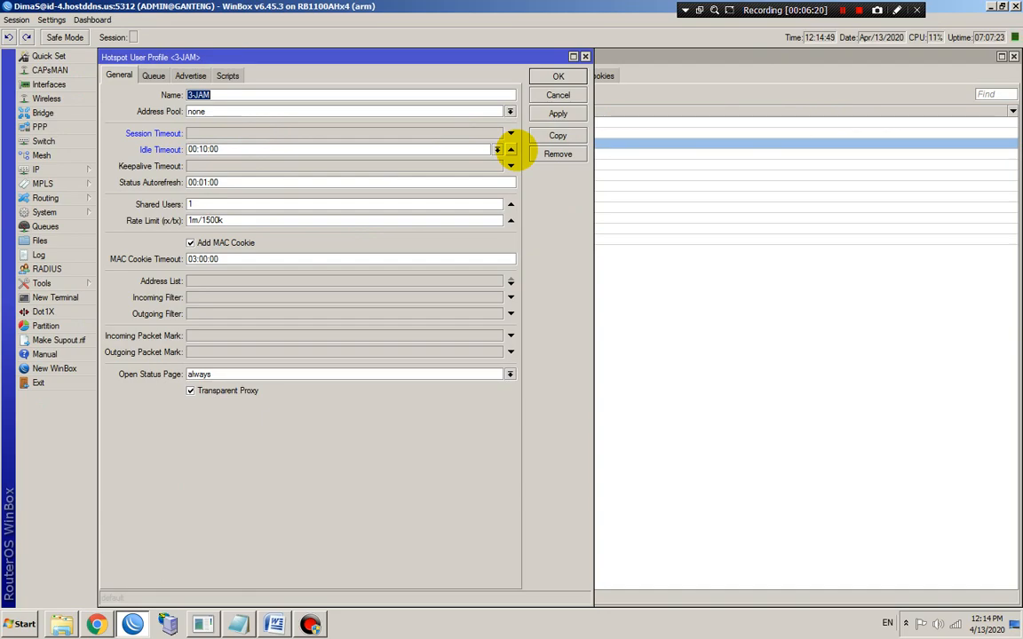
left_click(511, 149)
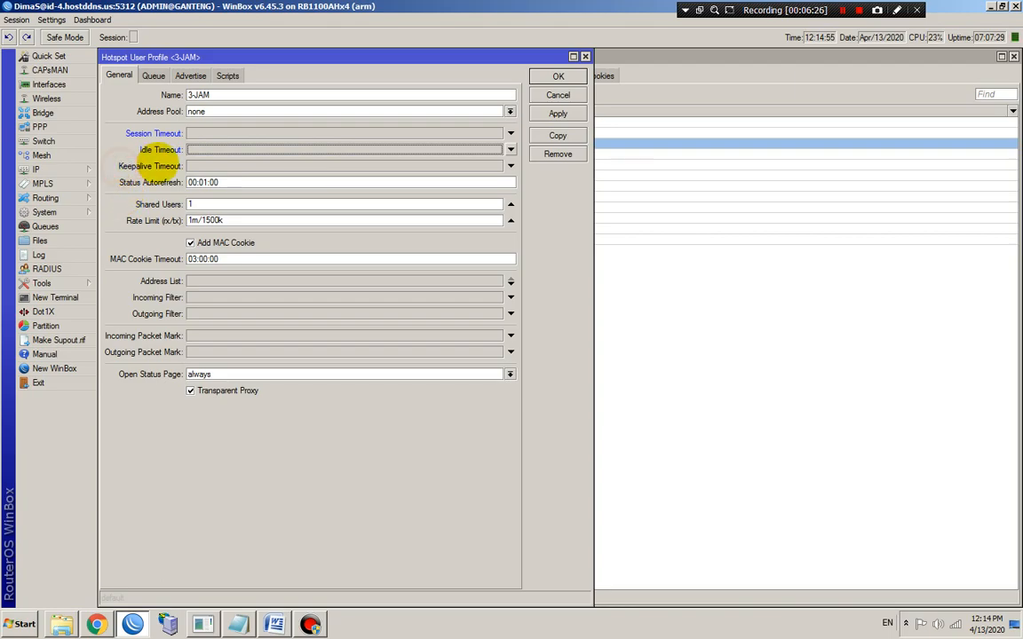
Switch to MIKHMON, highlight a keepalive timeout logout message in the Hotspot Log, and return to WinBox.
left_click(96, 623)
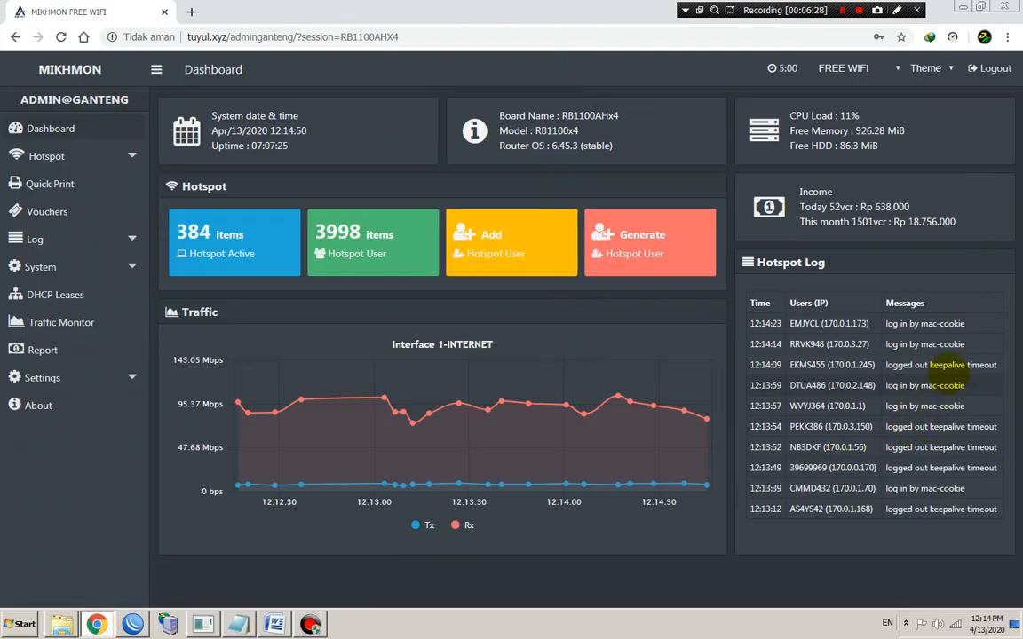
left_click_drag(885, 365, 982, 366)
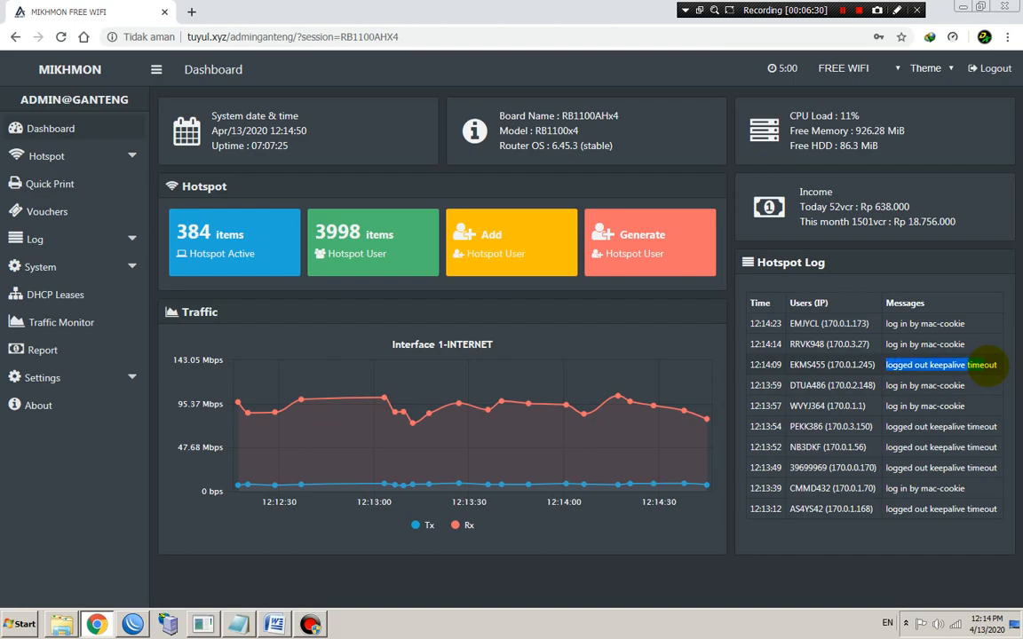
left_click(132, 624)
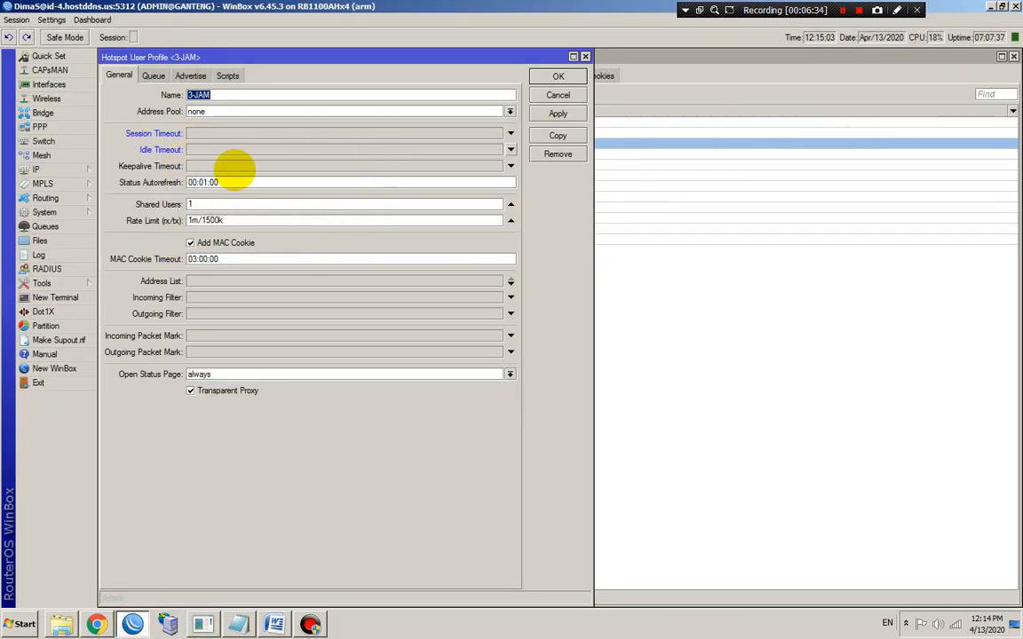
Enable the 3-JAM profile's Keepalive Timeout with the value 00:02:00 and highlight that value.
left_click(200, 167)
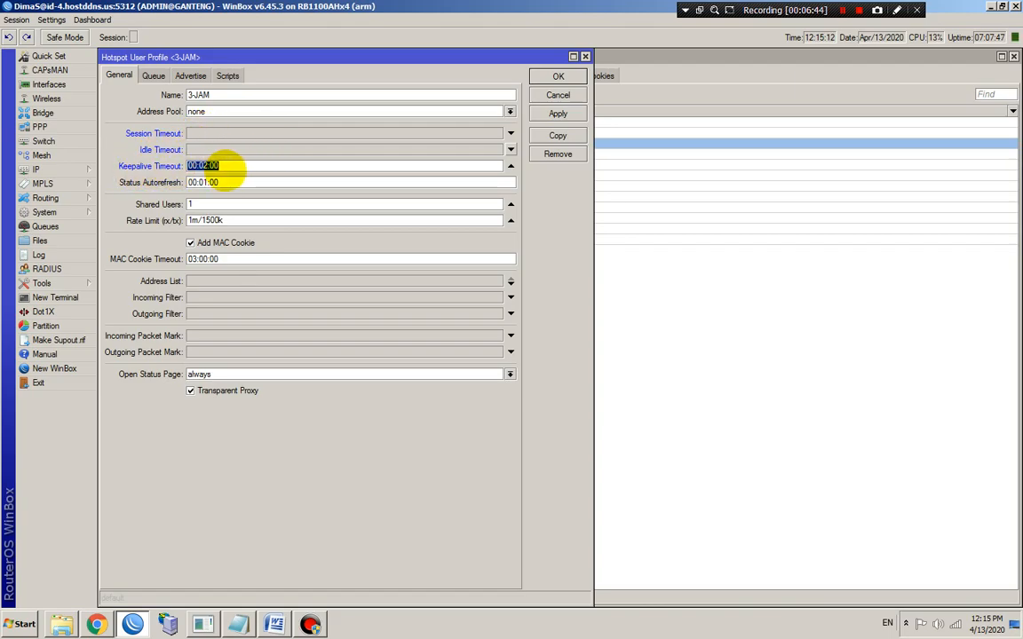
left_click(226, 169)
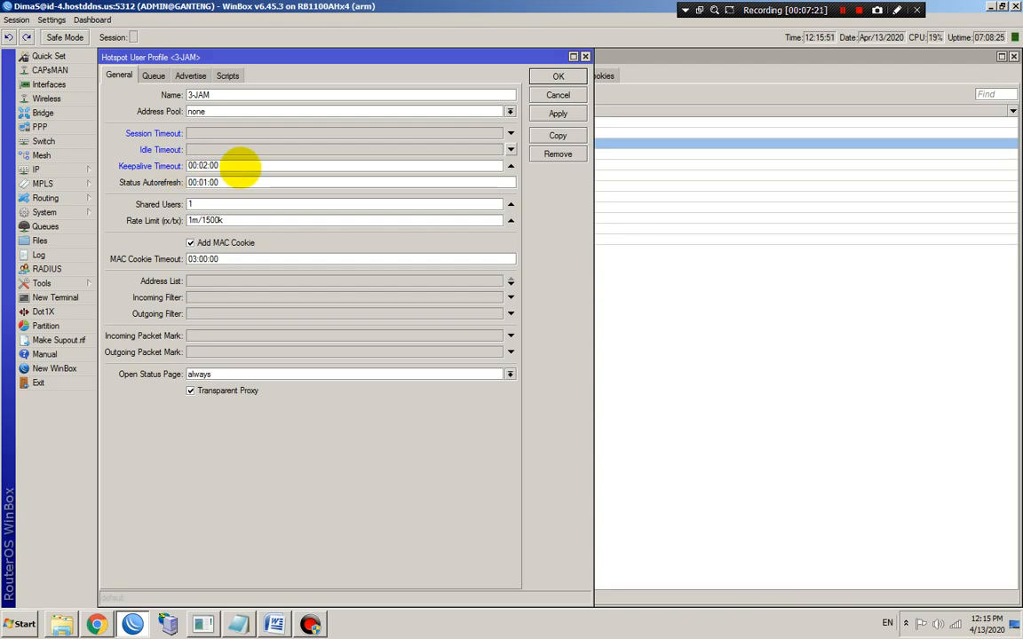
double_click(229, 166)
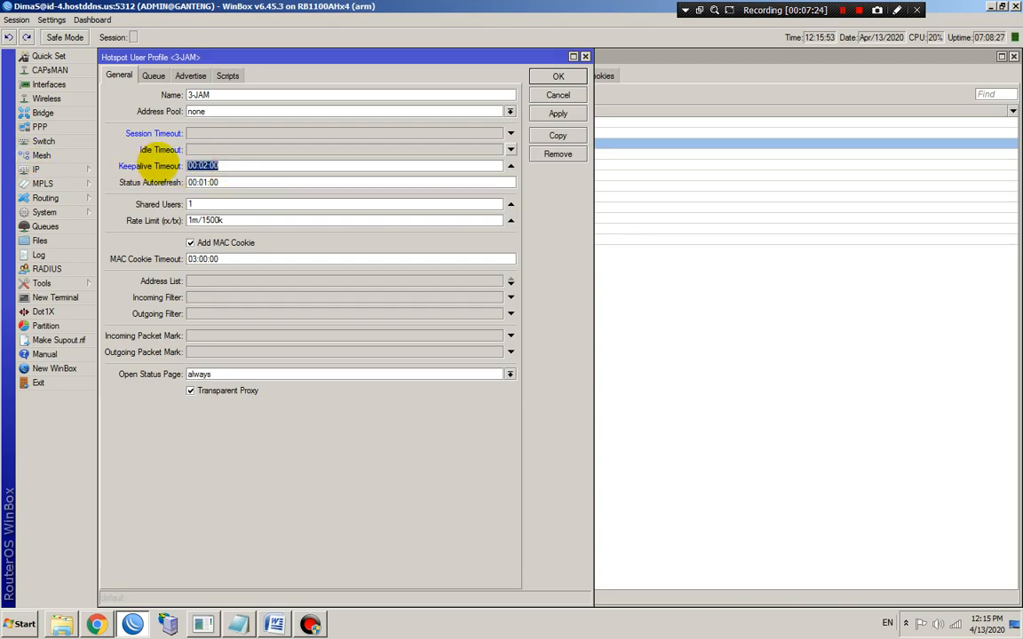
Examine the logout messages in MIKHMON's Hotspot Log, highlighting the newest one, and return to WinBox.
left_click(96, 624)
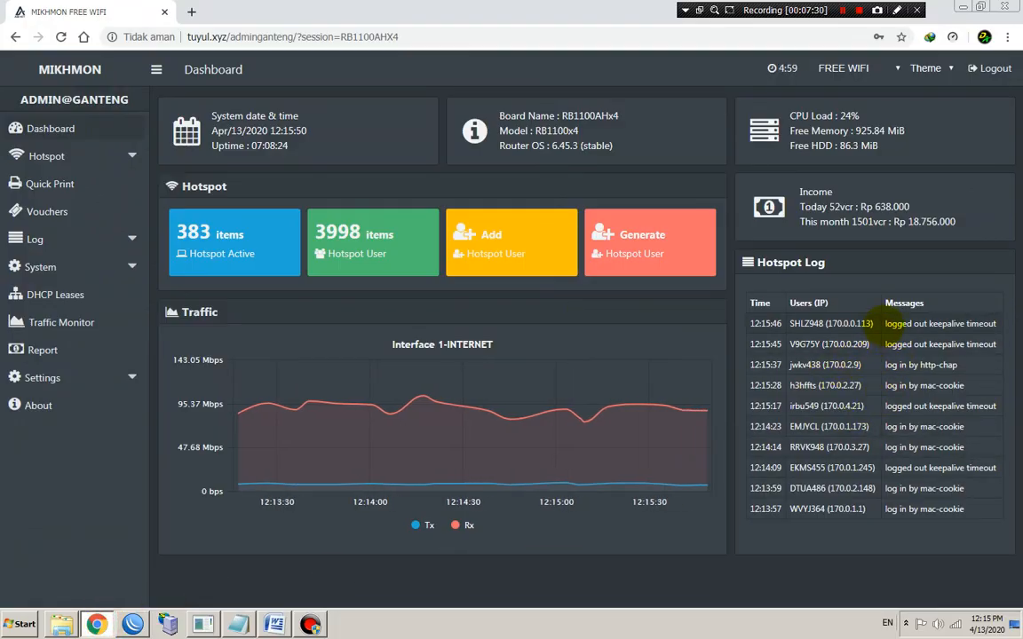
left_click_drag(885, 323, 968, 514)
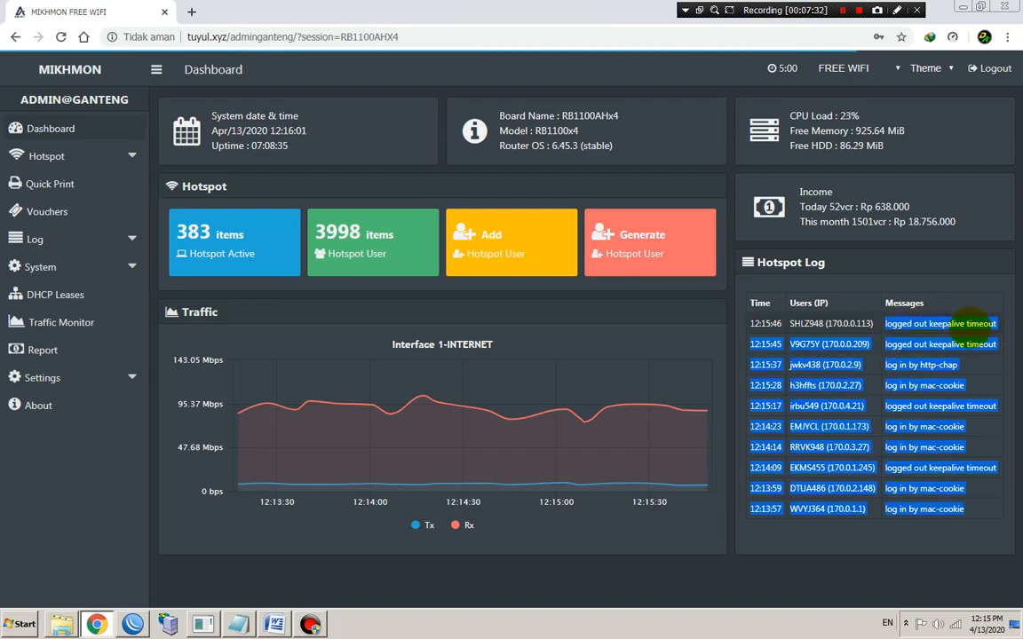
left_click(981, 322)
triple_click(997, 324)
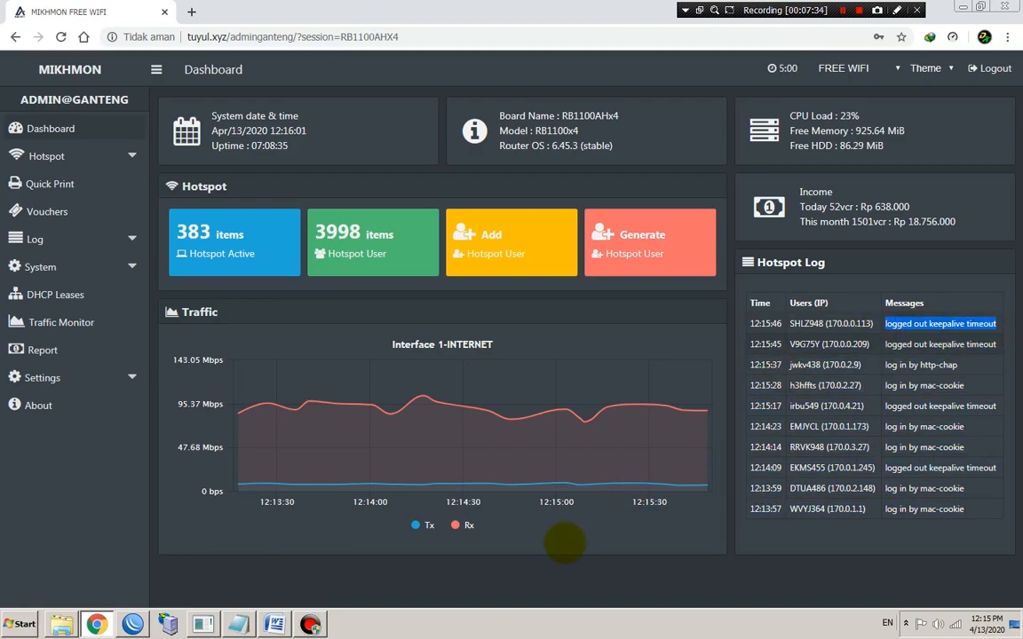
left_click(132, 624)
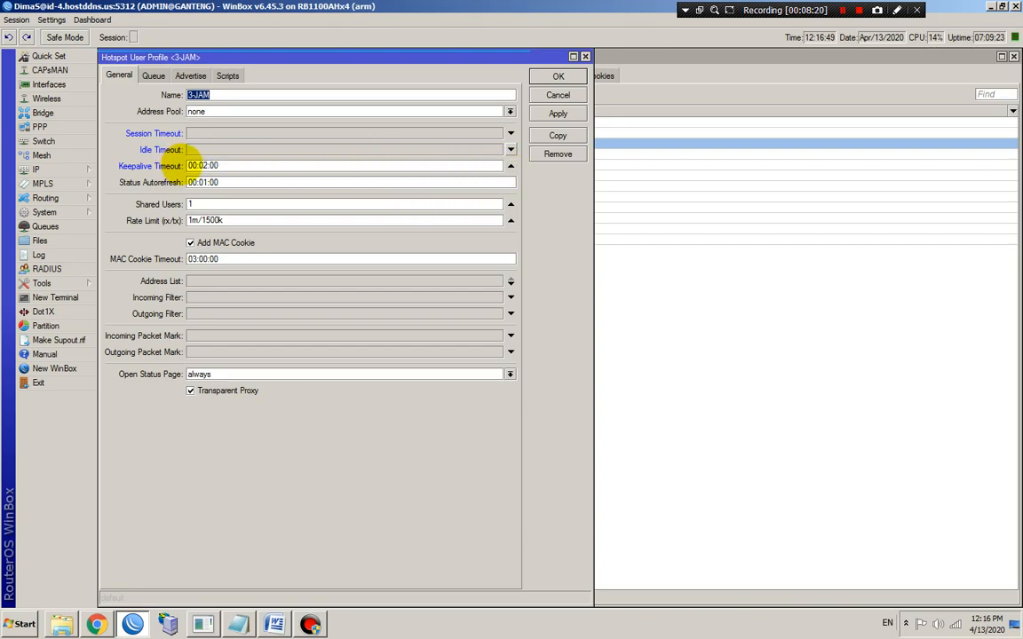
Remove the Keepalive Timeout from the 3-JAM profile and save the profile.
left_click(182, 166)
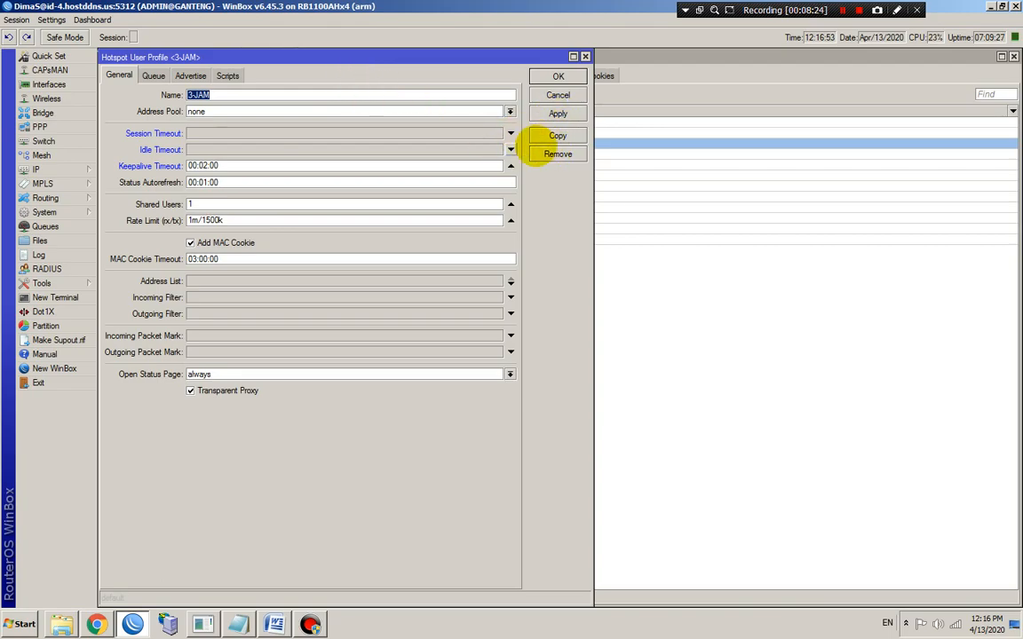
left_click(511, 166)
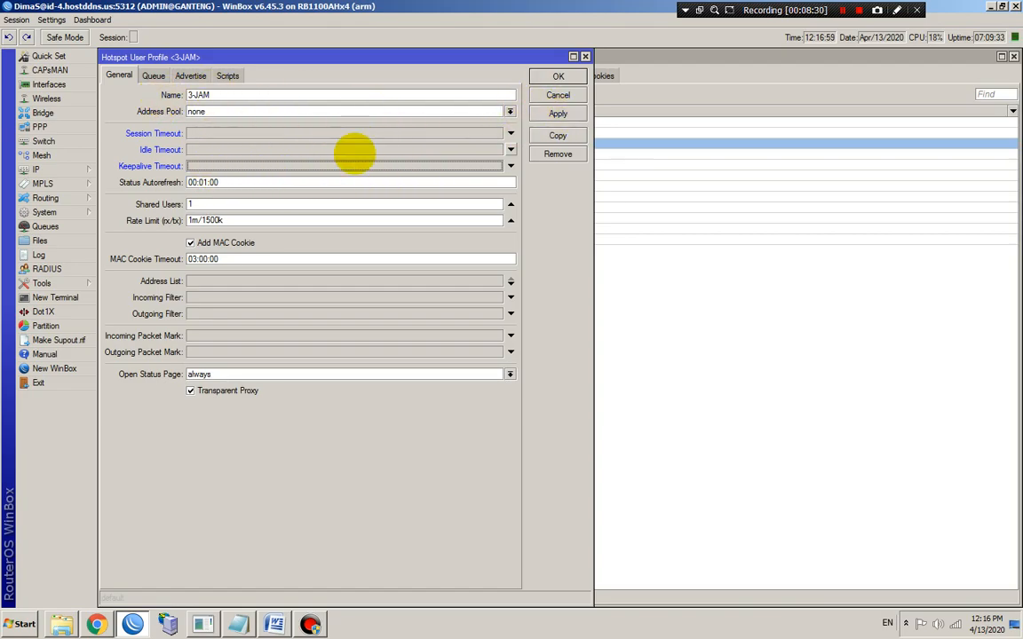
left_click(558, 77)
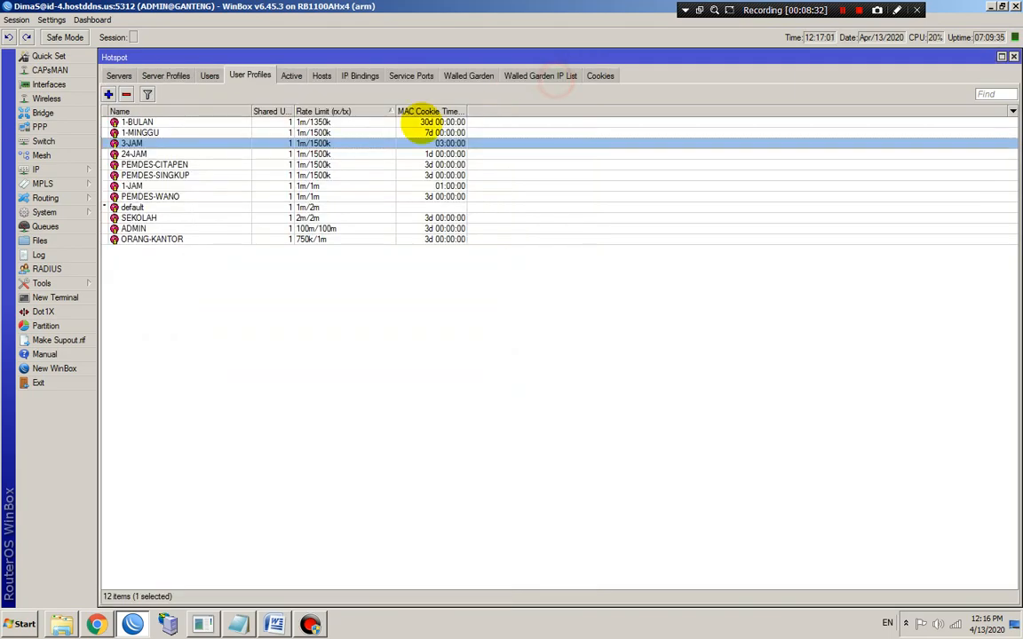
Inspect the login and general settings of the hsprof1 server profile and close it without changes.
left_click(166, 76)
double_click(196, 133)
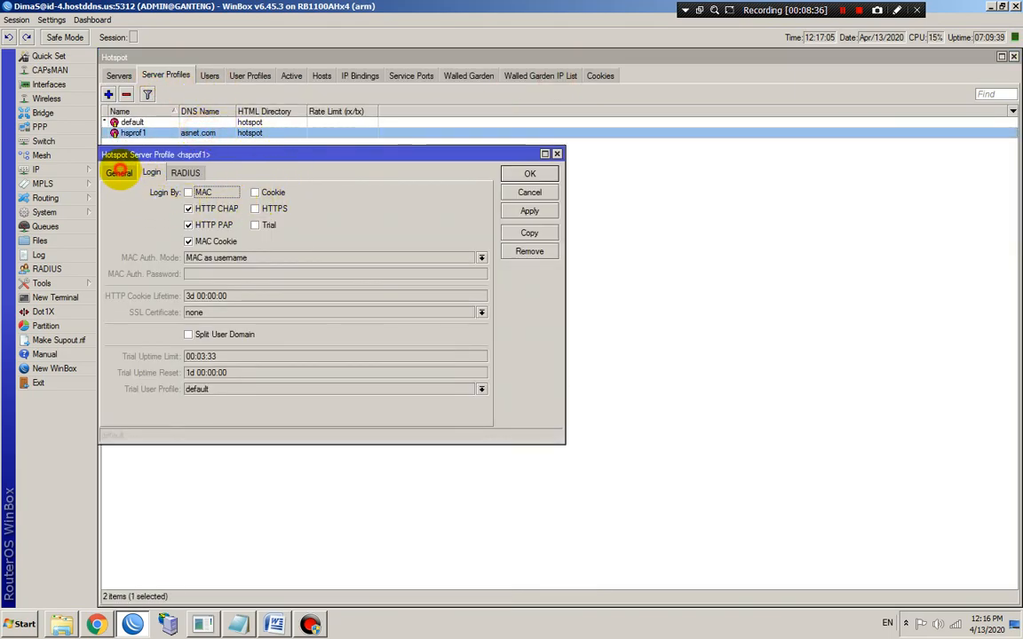
left_click(119, 174)
left_click(529, 192)
Compare the timeout settings of the hotspot1 server with those of the PEMDES-CITAPEN user profile, closing both without changes.
left_click(118, 75)
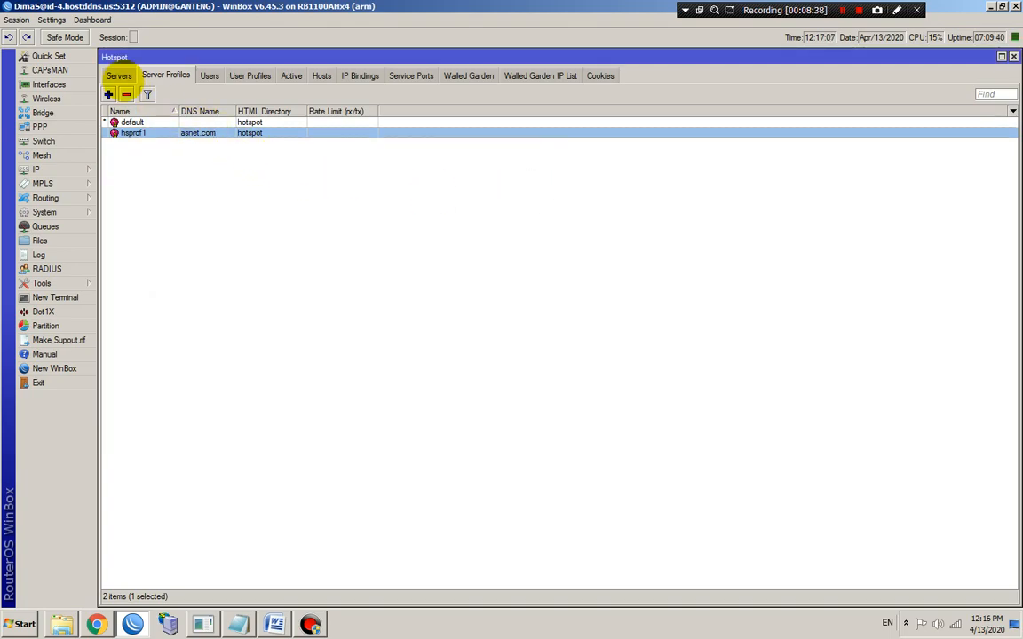
double_click(177, 122)
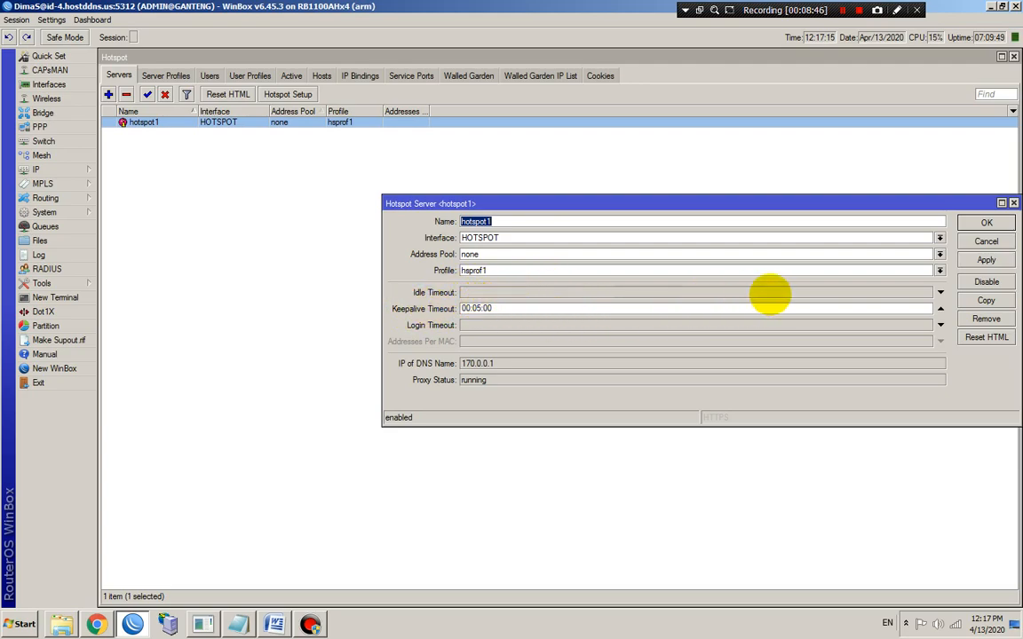
left_click(970, 242)
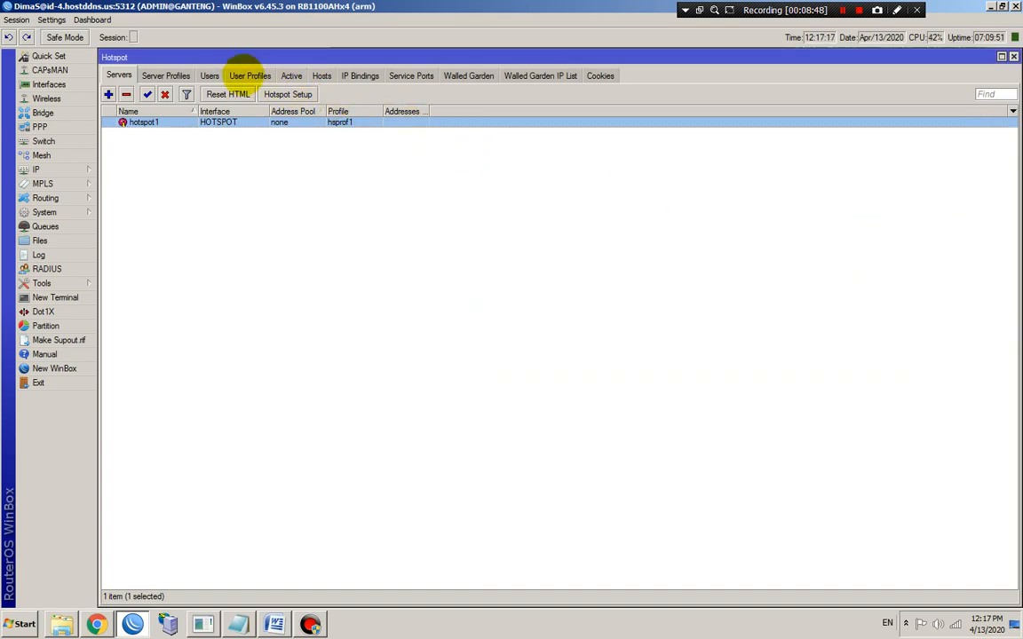
left_click(246, 75)
left_click(261, 163)
double_click(261, 163)
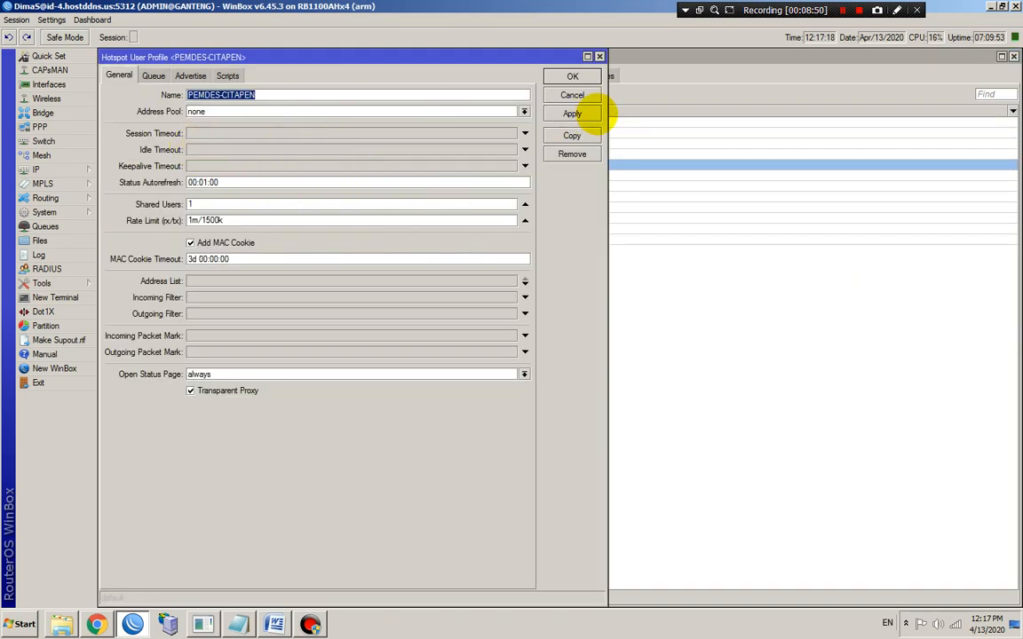
left_click(571, 95)
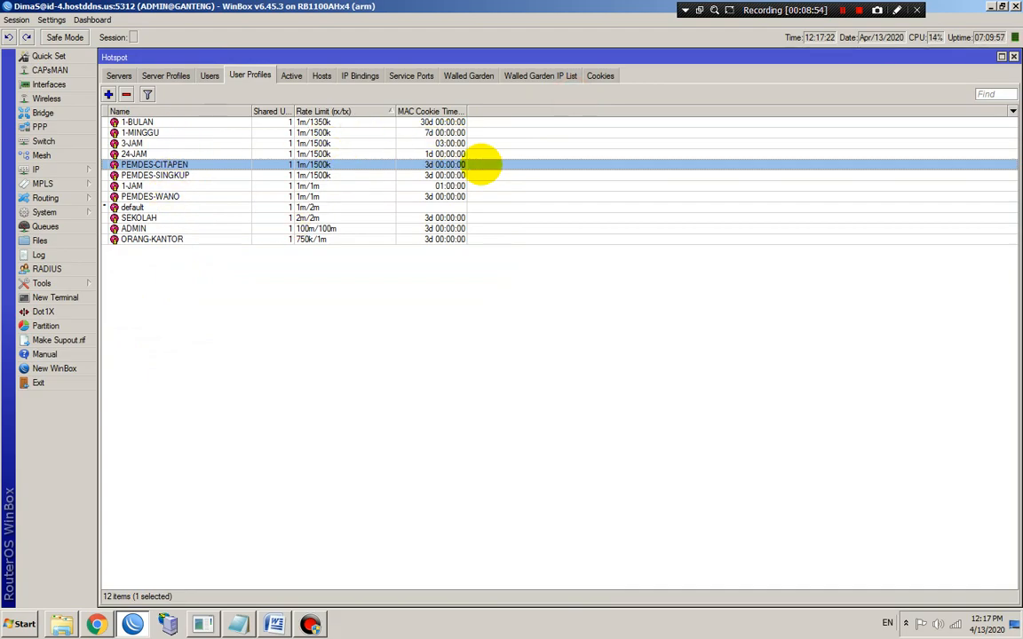
Review the hotspot1 server's Keepalive Timeout again, close it without changes, and return to the 24-JAM entry among the user profiles.
left_click(119, 76)
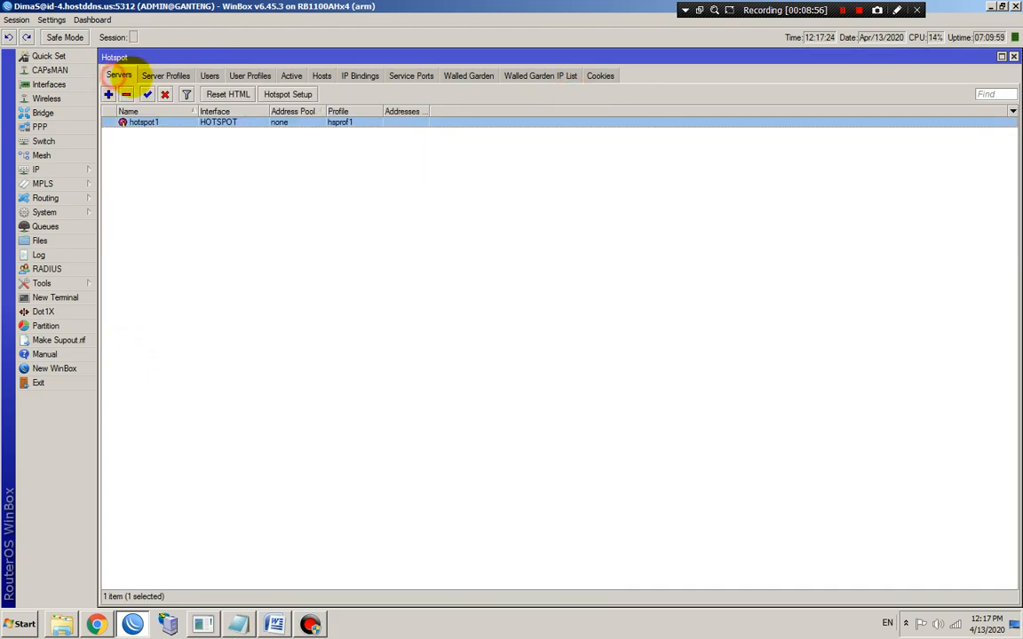
double_click(144, 122)
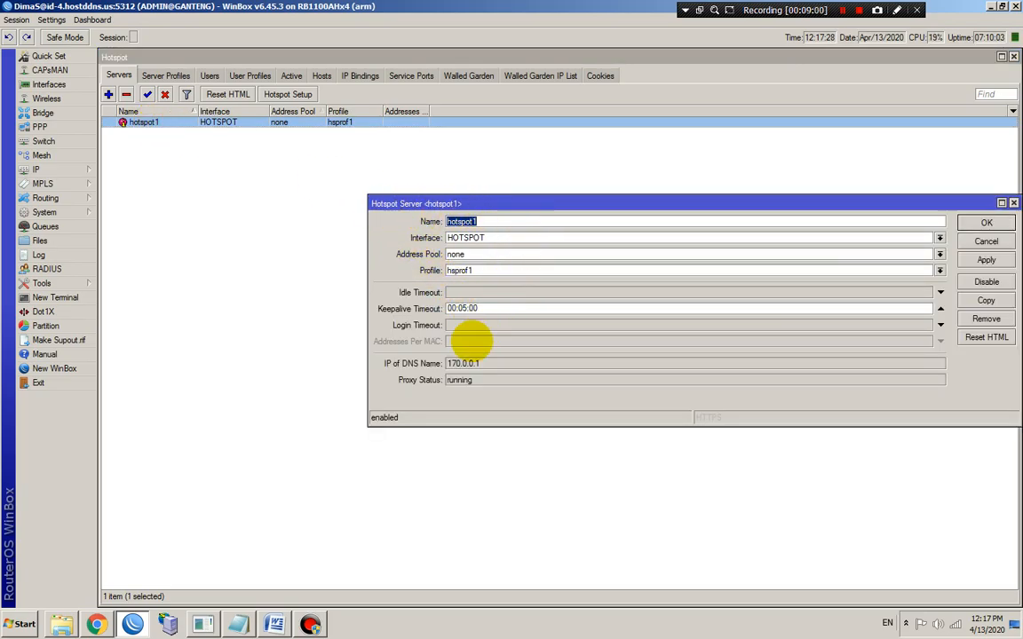
left_click(986, 239)
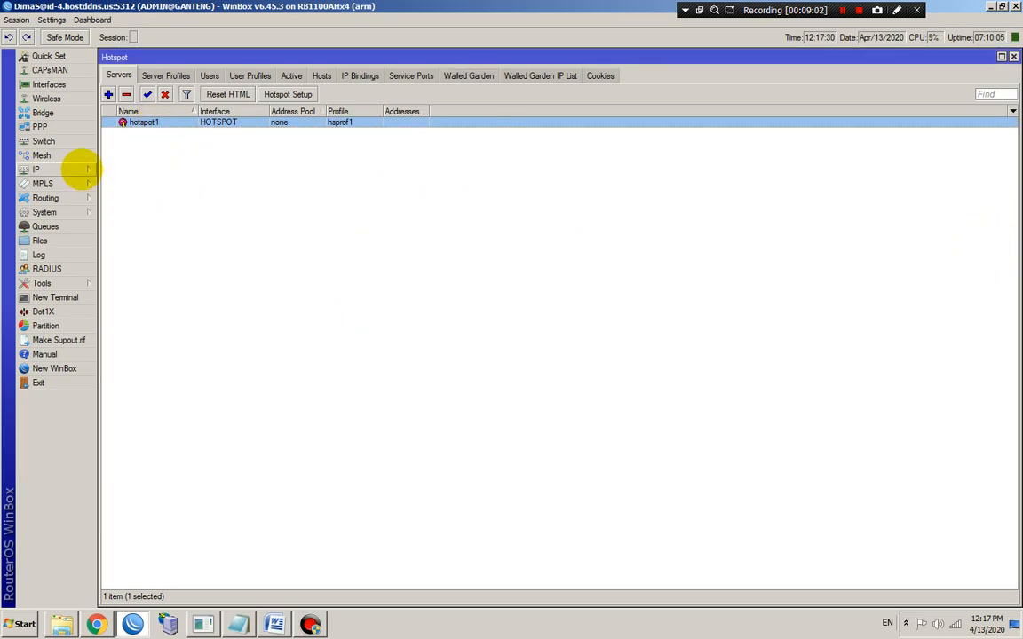
left_click(75, 169)
left_click(118, 75)
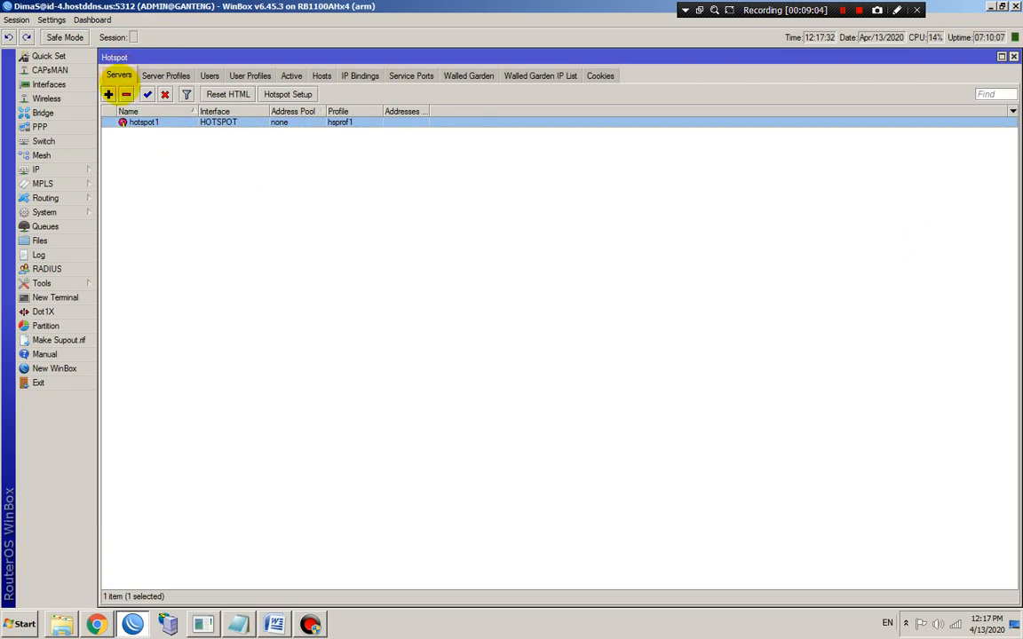
double_click(144, 122)
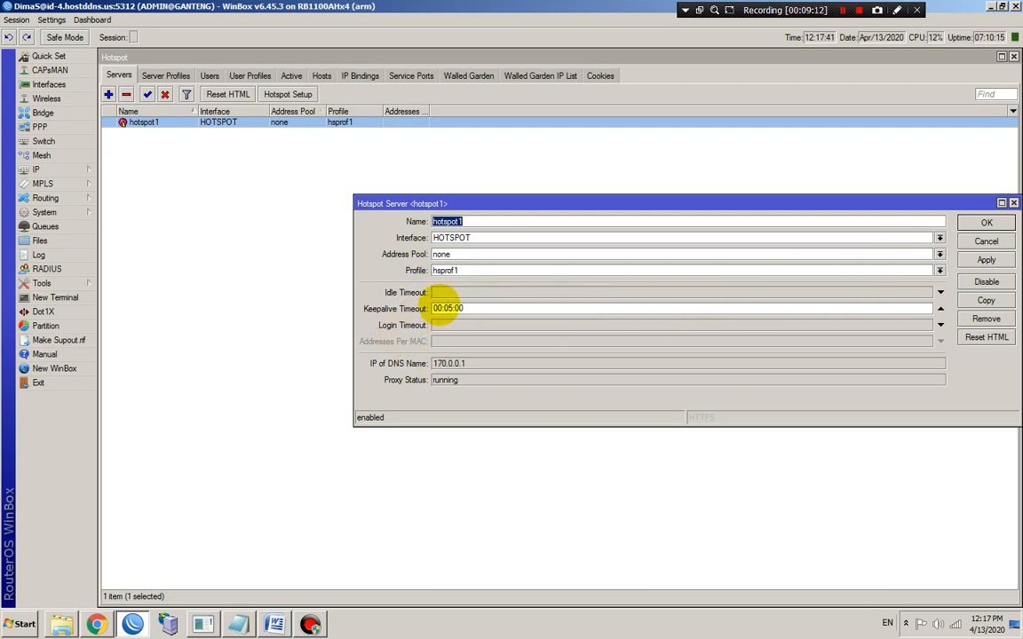
left_click(984, 241)
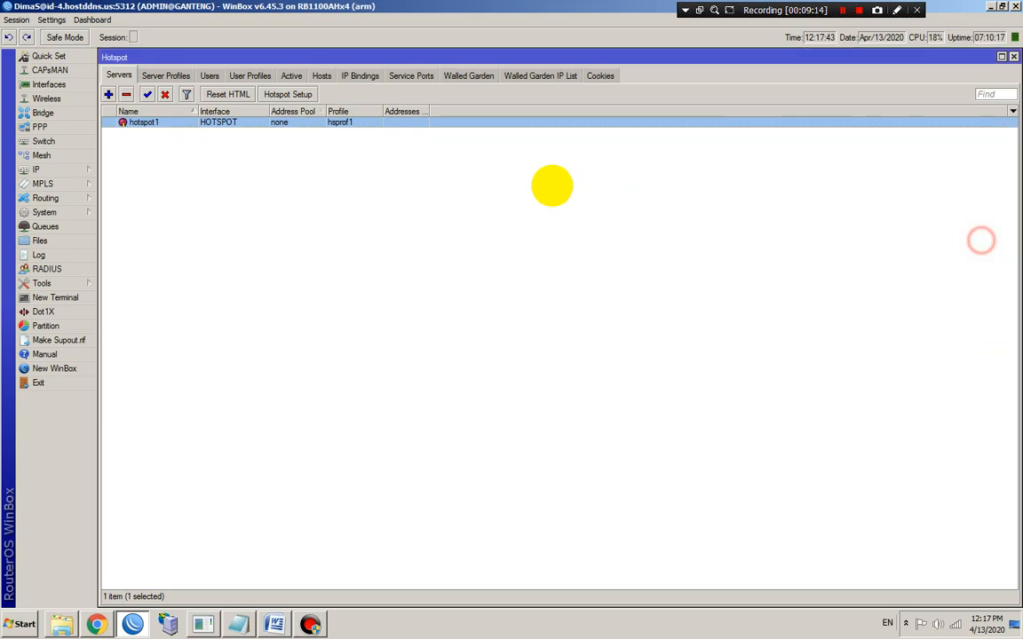
left_click(250, 75)
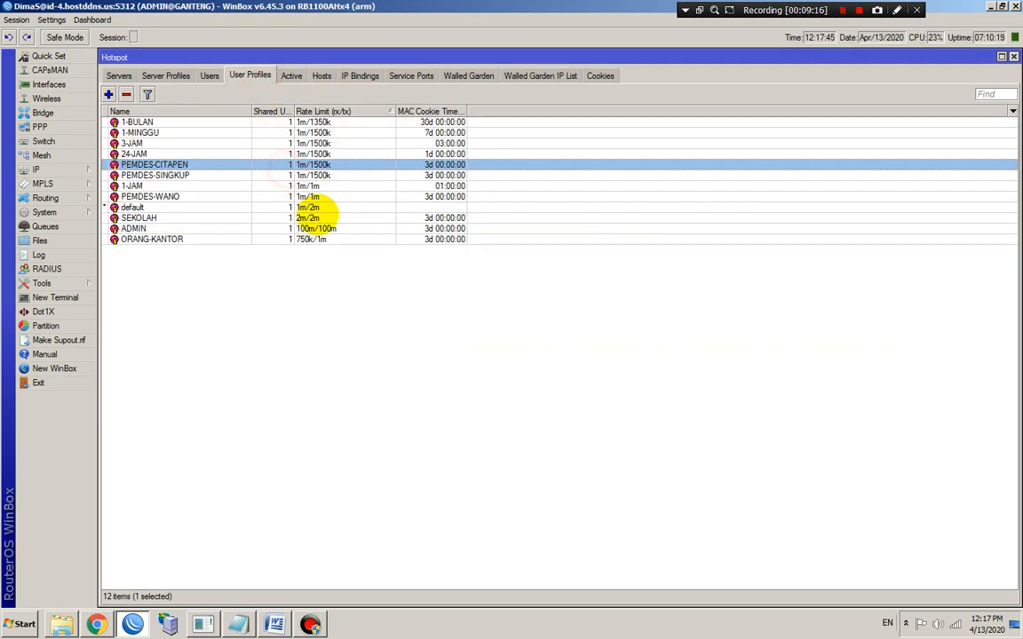
left_click(342, 156)
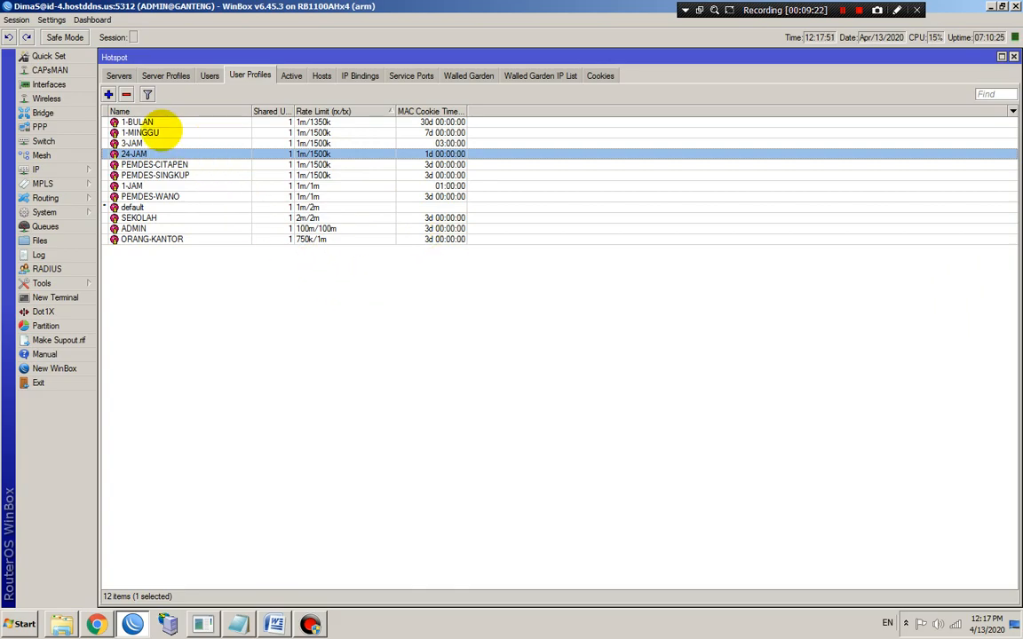
Remove the Keepalive Timeout from the hotspot1 server and save the server.
left_click(119, 76)
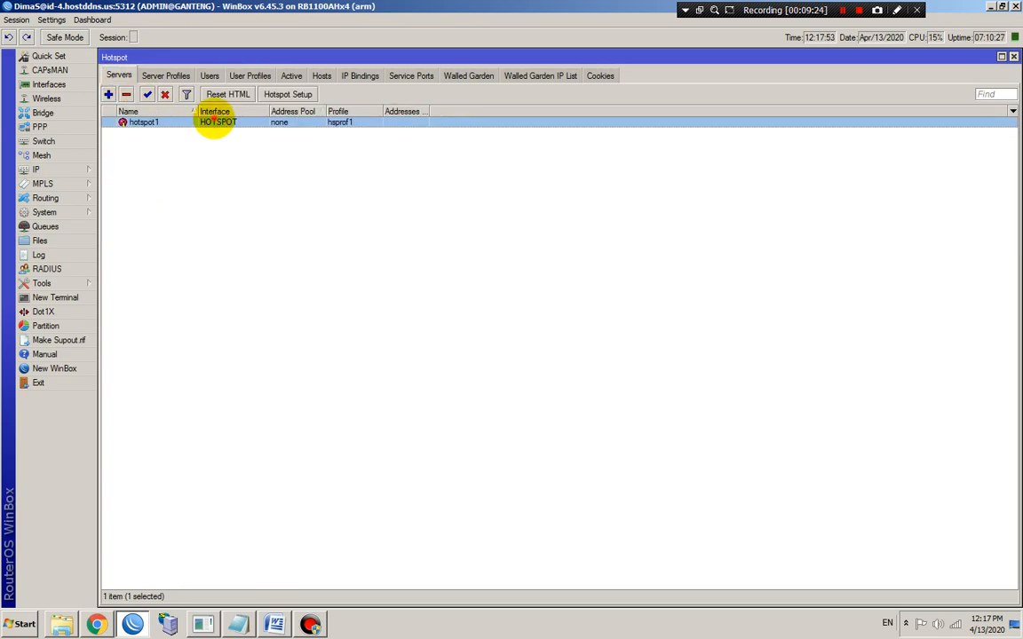
double_click(213, 121)
left_click(940, 308)
left_click(986, 260)
left_click(985, 223)
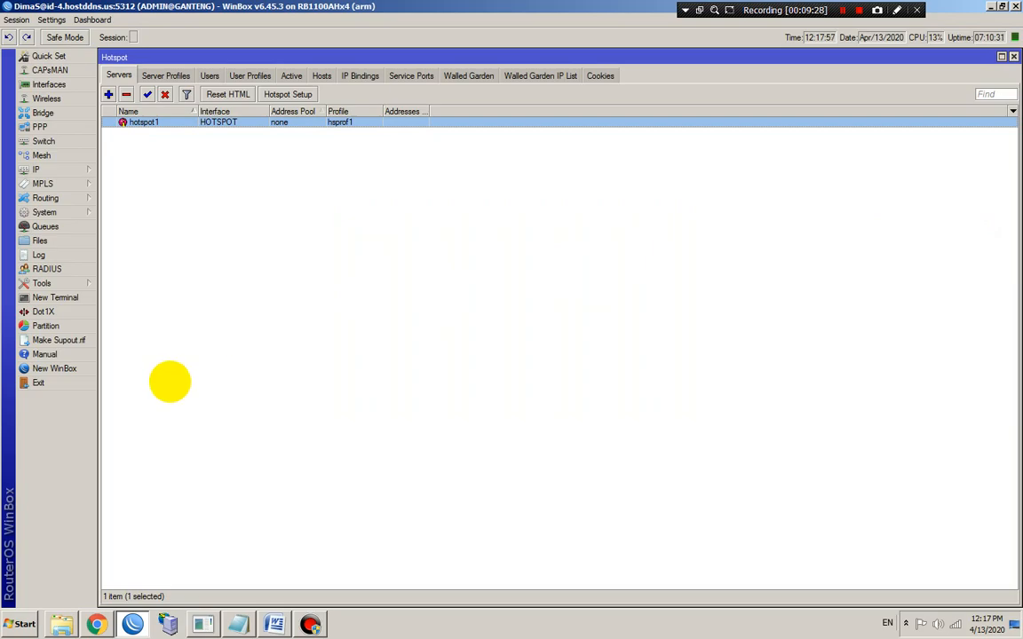
Check the PEMDES-SINGKUP profile's timeouts without changes, look at MIKHMON's Hotspot Log, and return to WinBox.
left_click(244, 76)
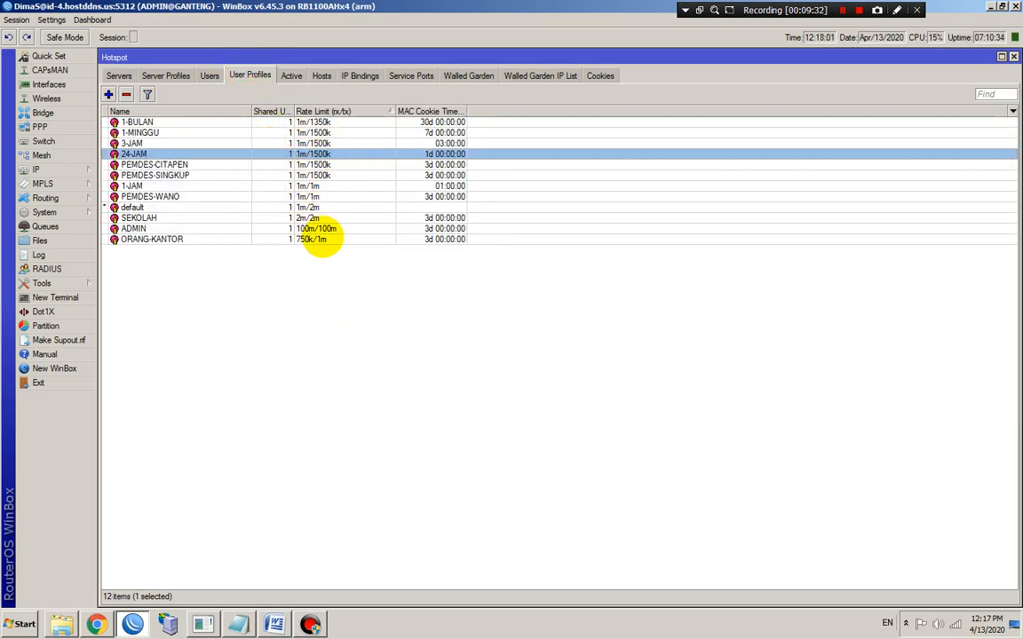
double_click(238, 174)
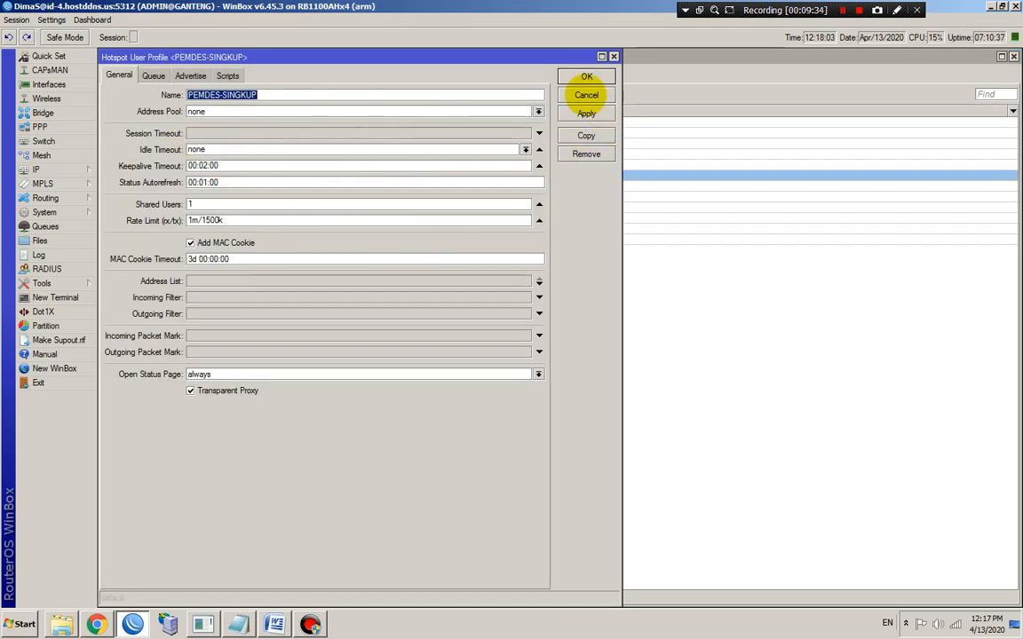
left_click(588, 93)
left_click(95, 625)
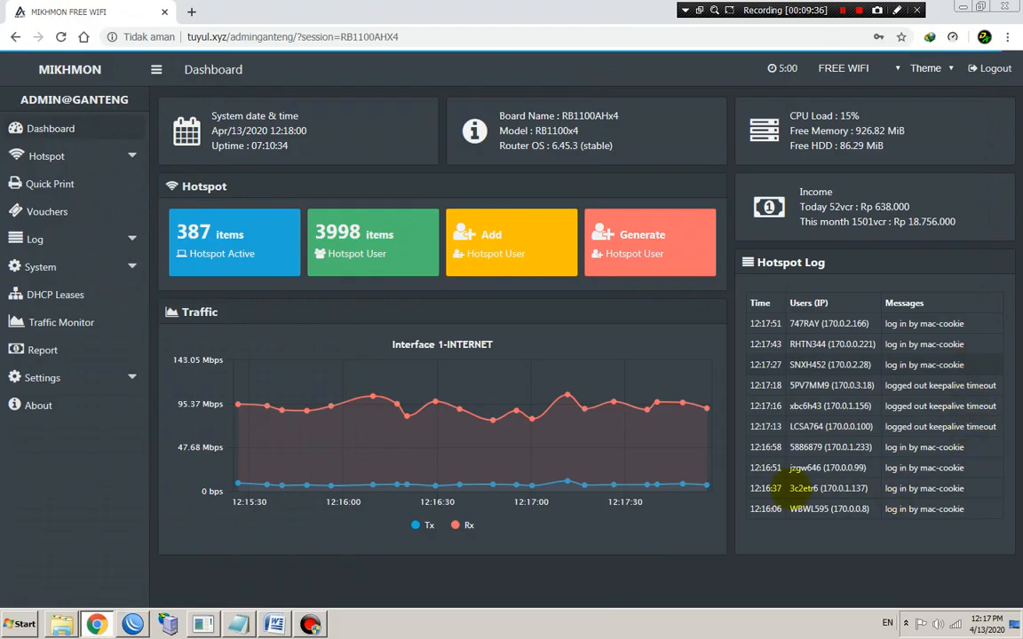
left_click(130, 621)
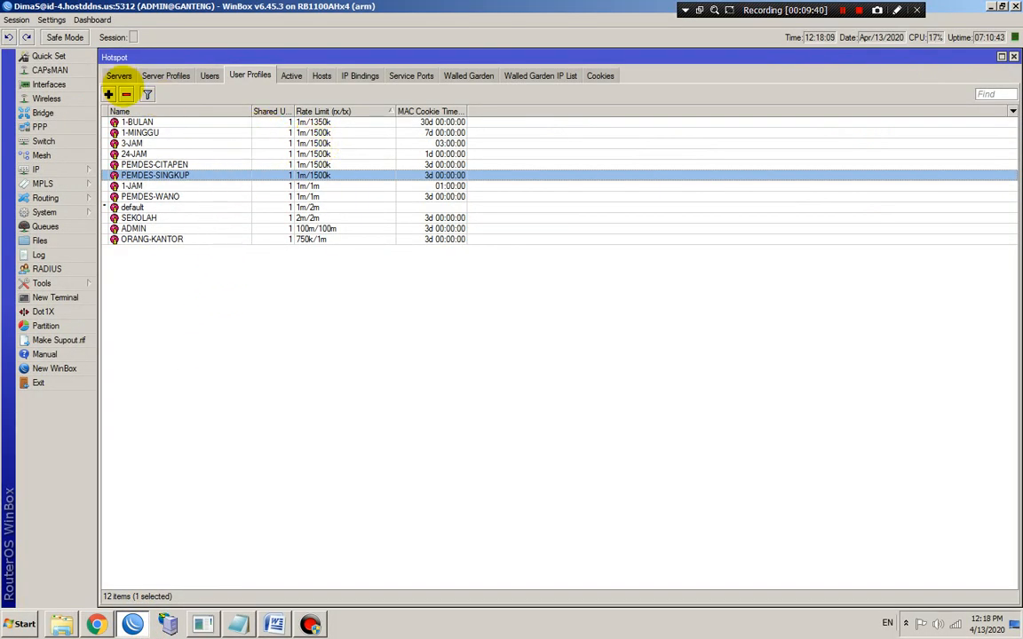
Set the hotspot1 server's Keepalive Timeout to 00:10:00 and save the server.
left_click(118, 76)
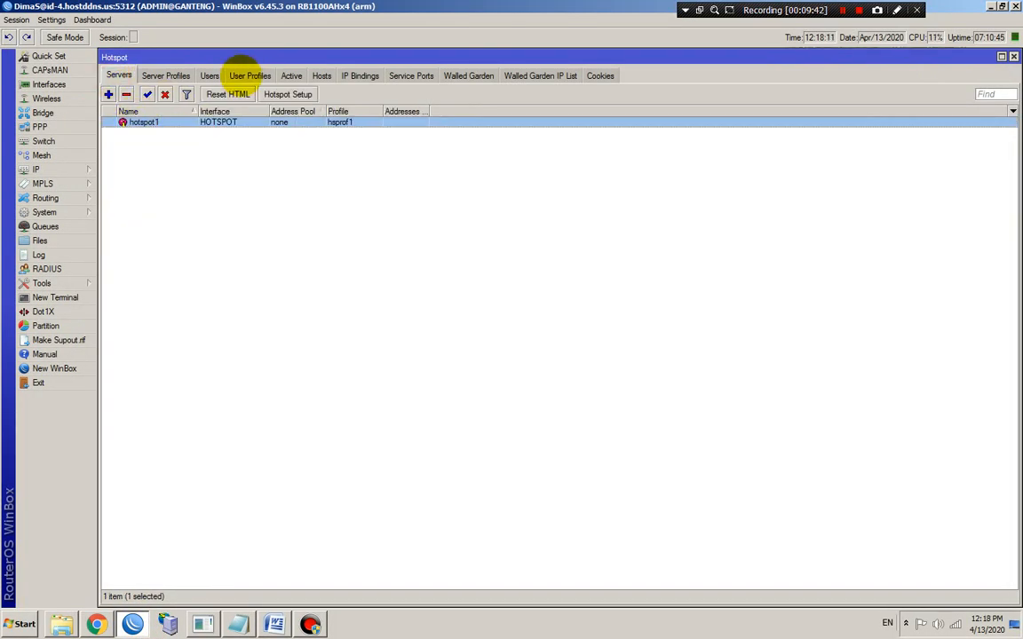
double_click(178, 122)
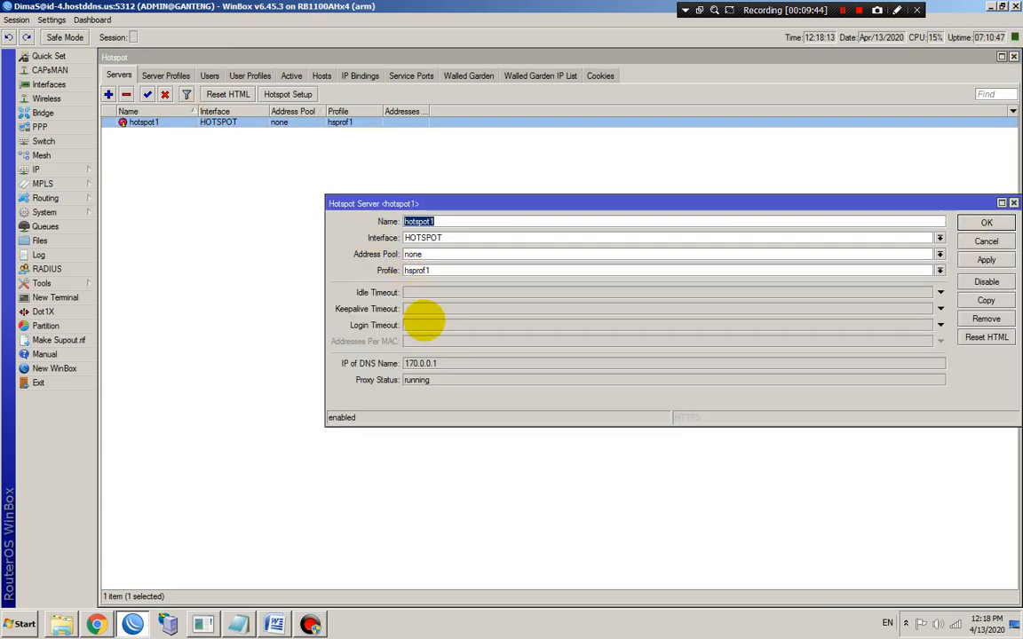
left_click(426, 309)
left_click(422, 310)
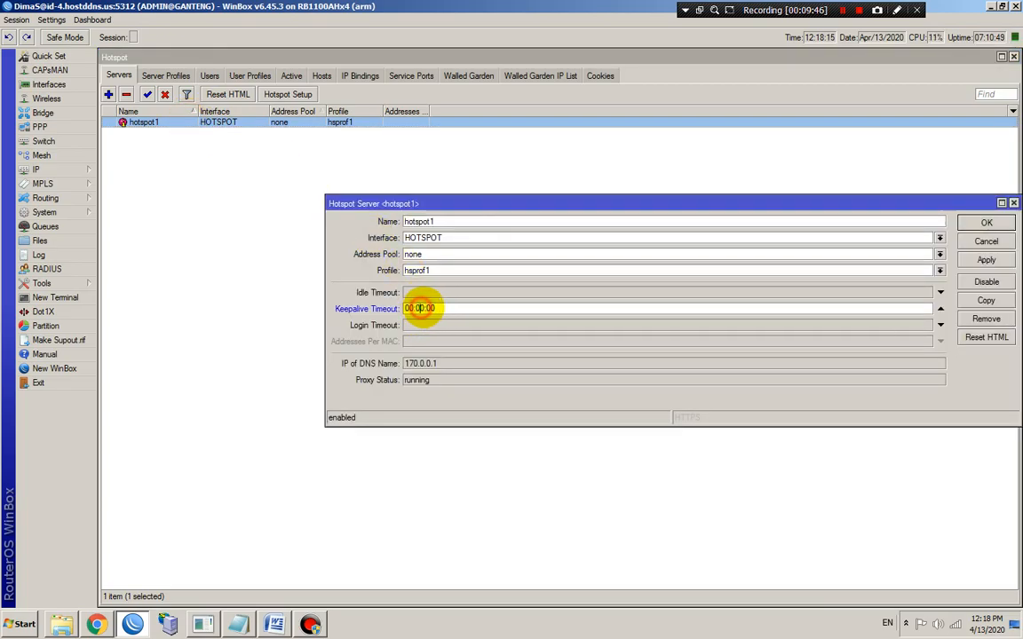
key("BackSpace")
type("1")
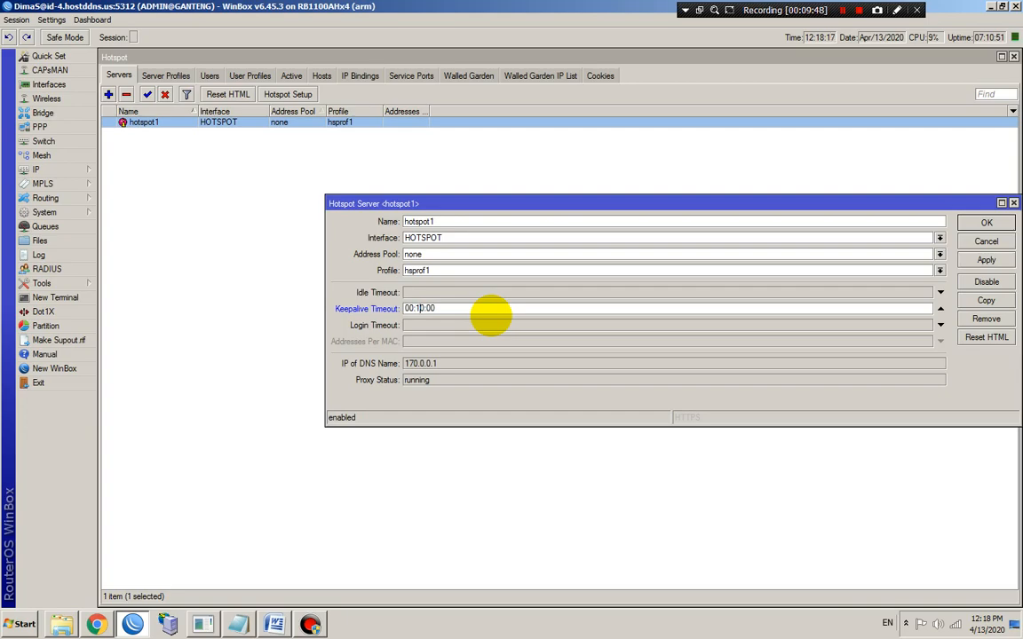
left_click(999, 255)
left_click(986, 223)
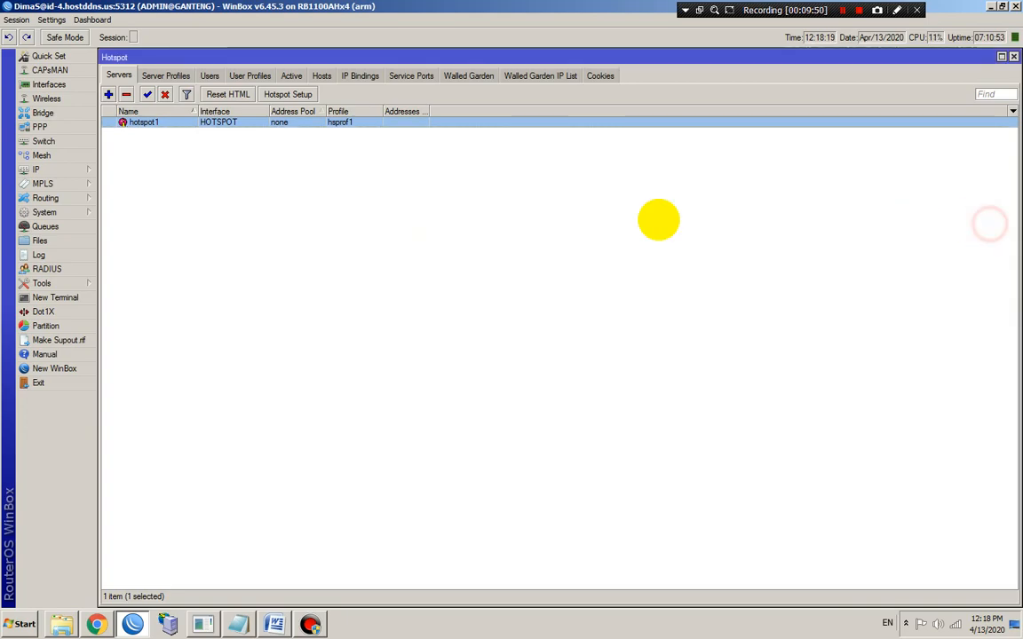
Go through the entries in the hotspot user profile list, from 1-BULAN to ORANG-KANTOR.
left_click(249, 76)
left_click(255, 121)
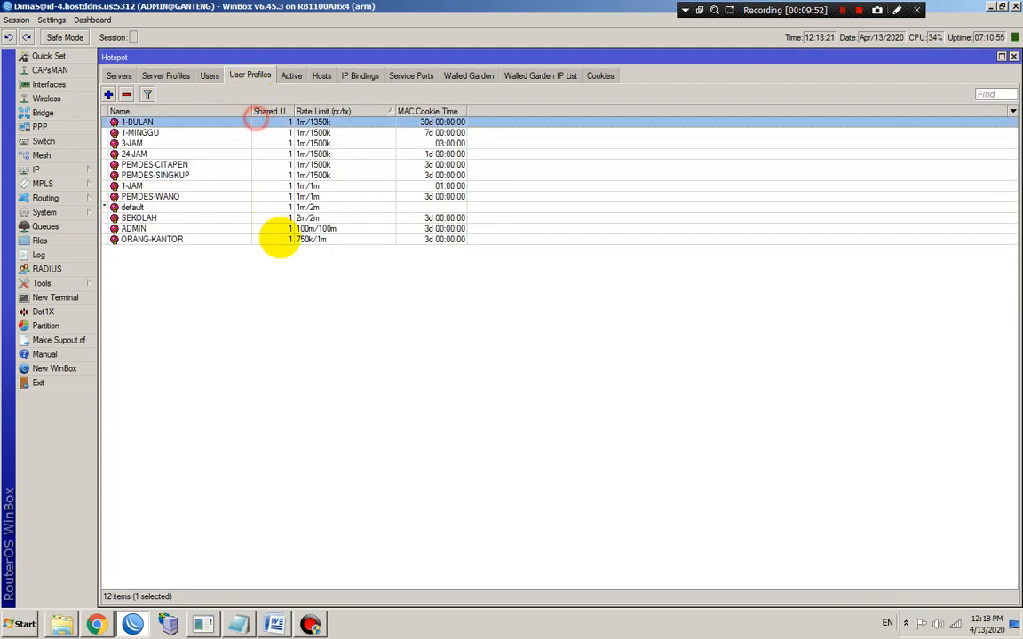
left_click(267, 195)
left_click(251, 143)
left_click(171, 122)
left_click(171, 132)
left_click(174, 154)
left_click(173, 175)
left_click(184, 218)
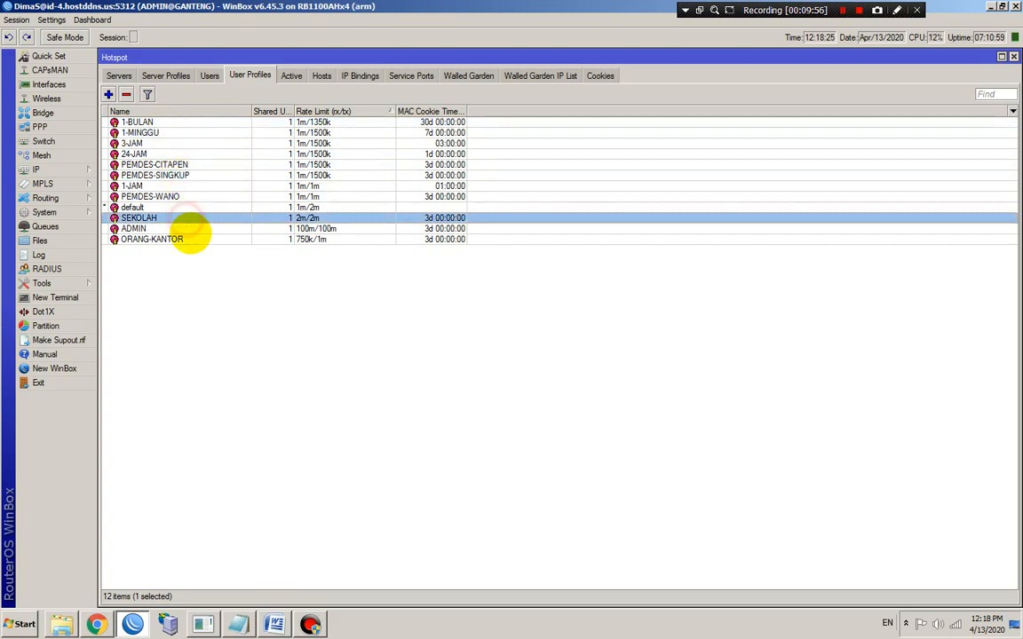
left_click(192, 238)
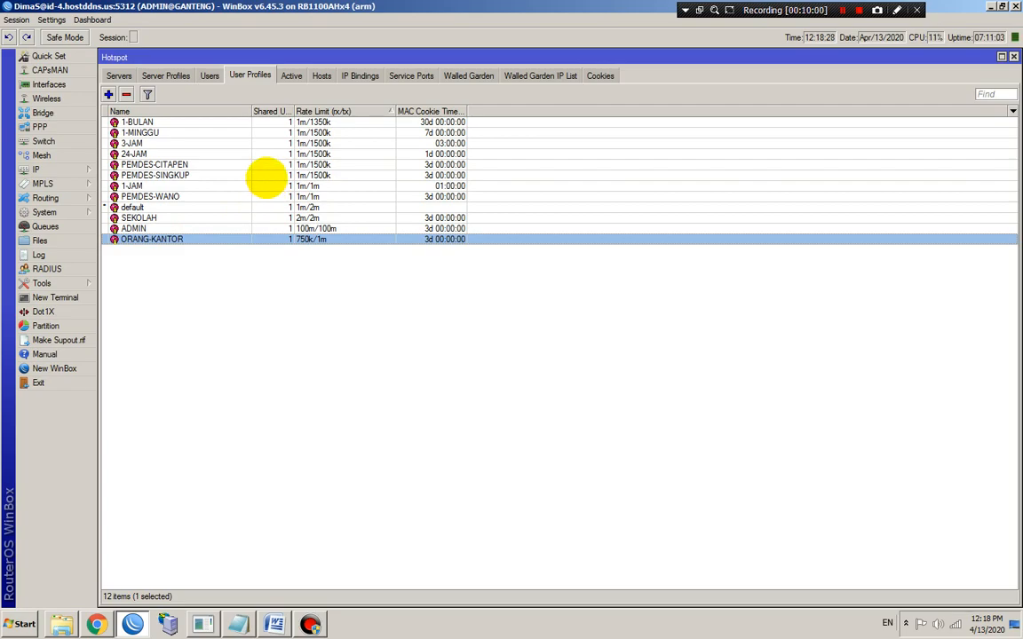
left_click(137, 133)
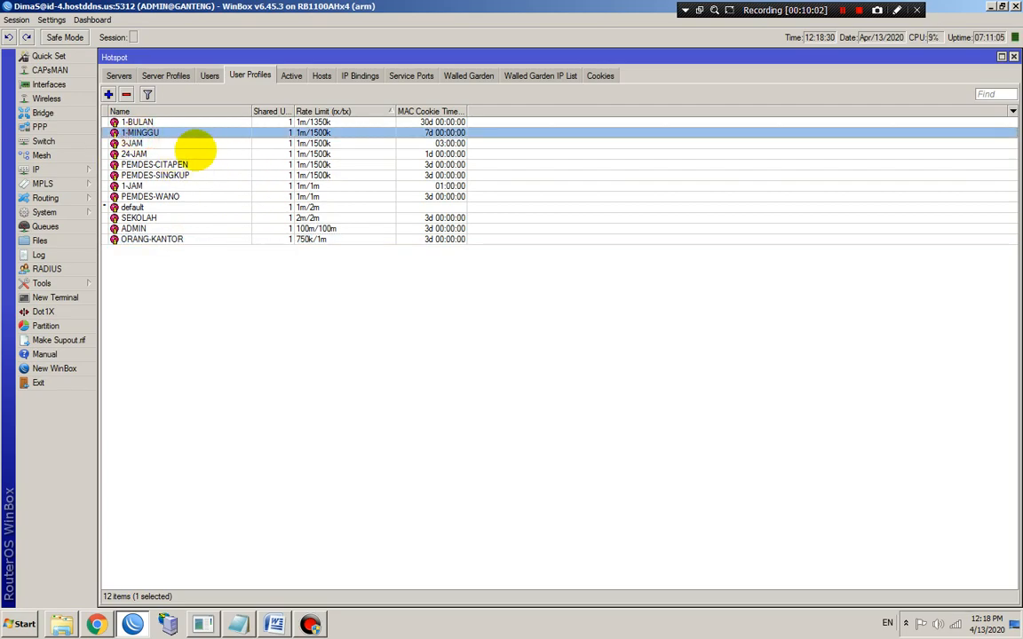
Check the hotspot1 server's Keepalive Timeout against the user profile list and reopen the server's settings.
left_click(118, 76)
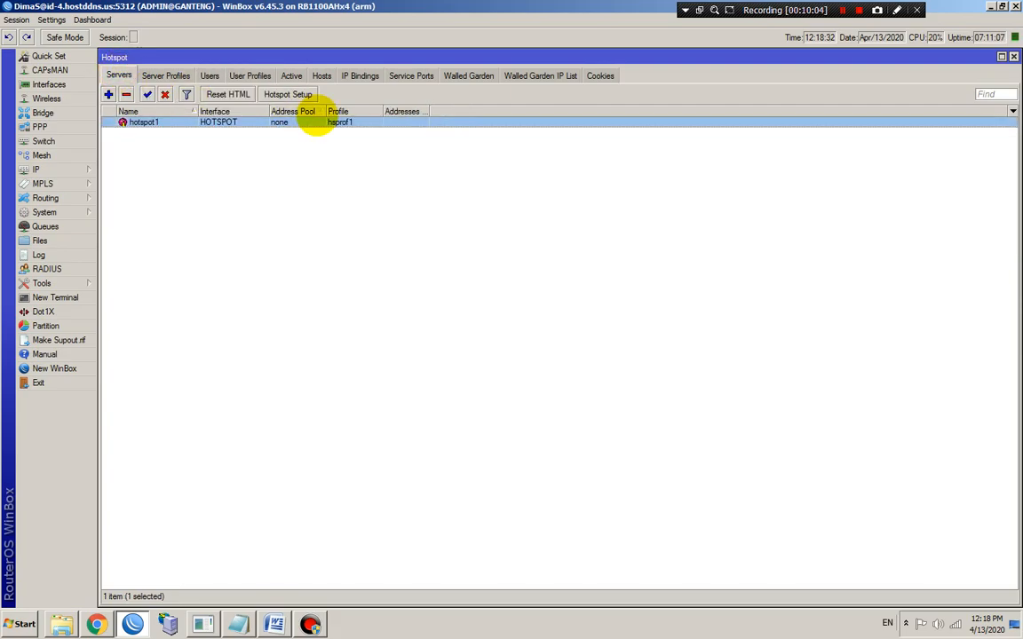
double_click(251, 122)
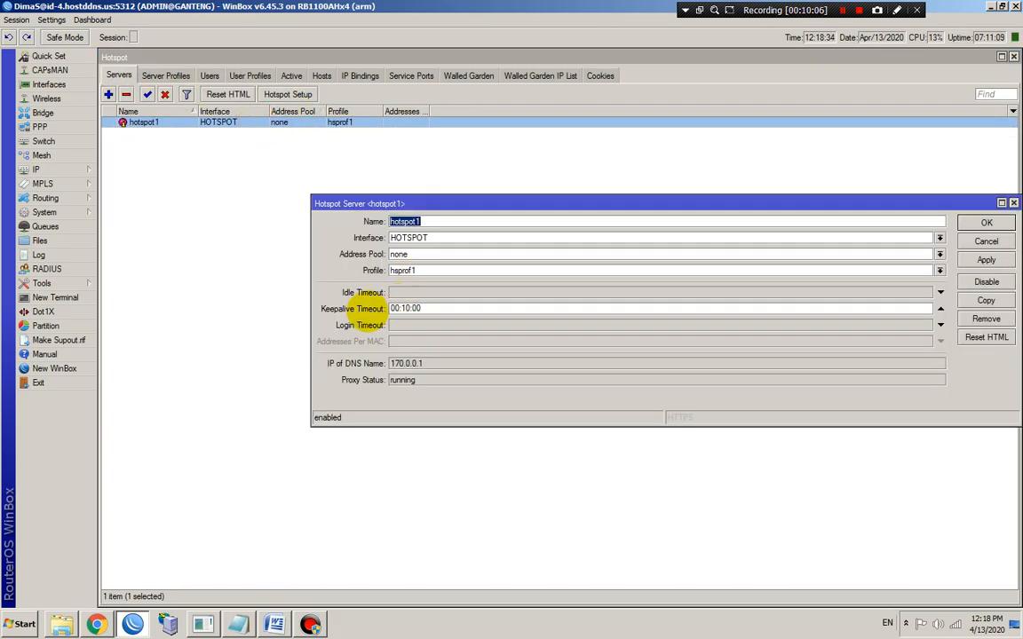
left_click(987, 241)
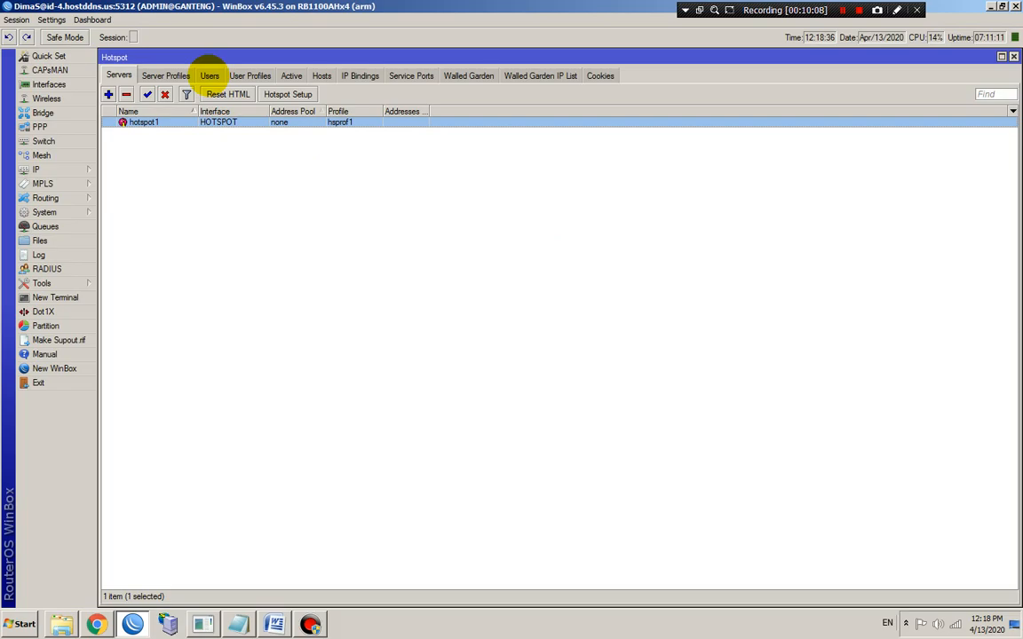
left_click(250, 75)
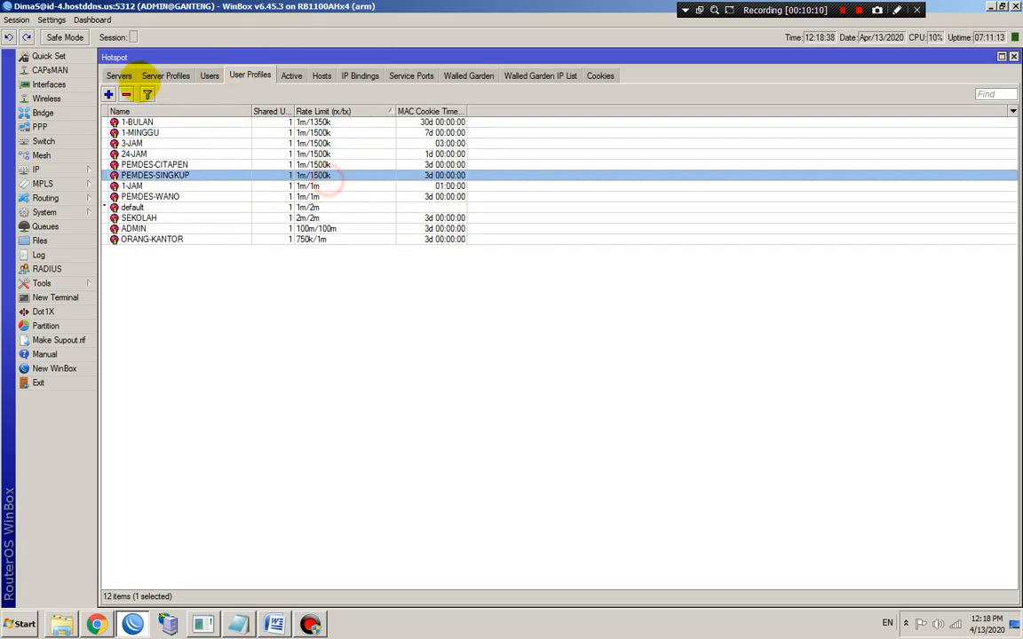
left_click(117, 77)
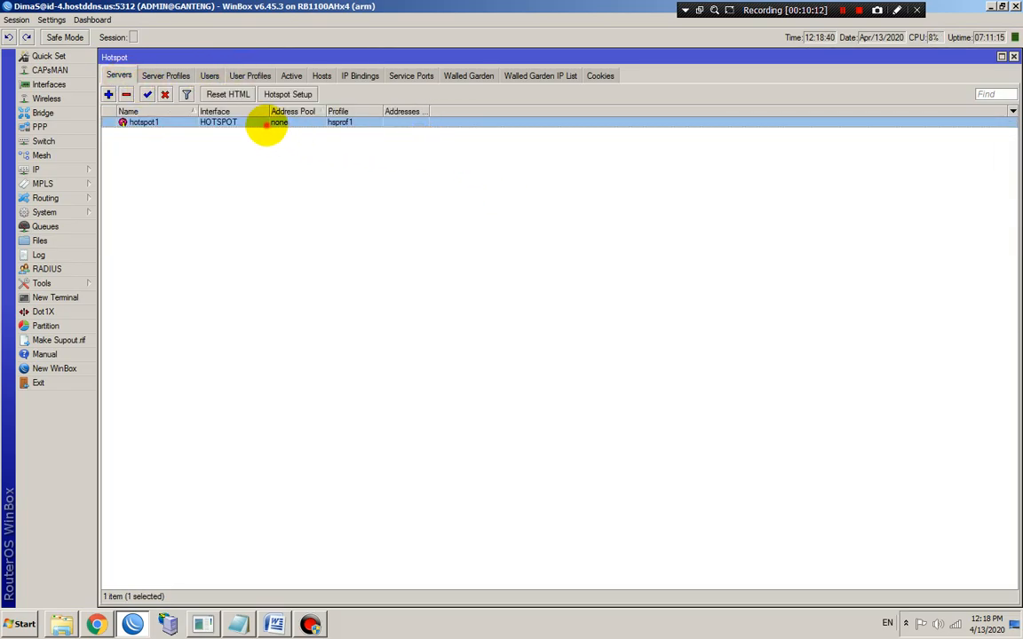
double_click(266, 124)
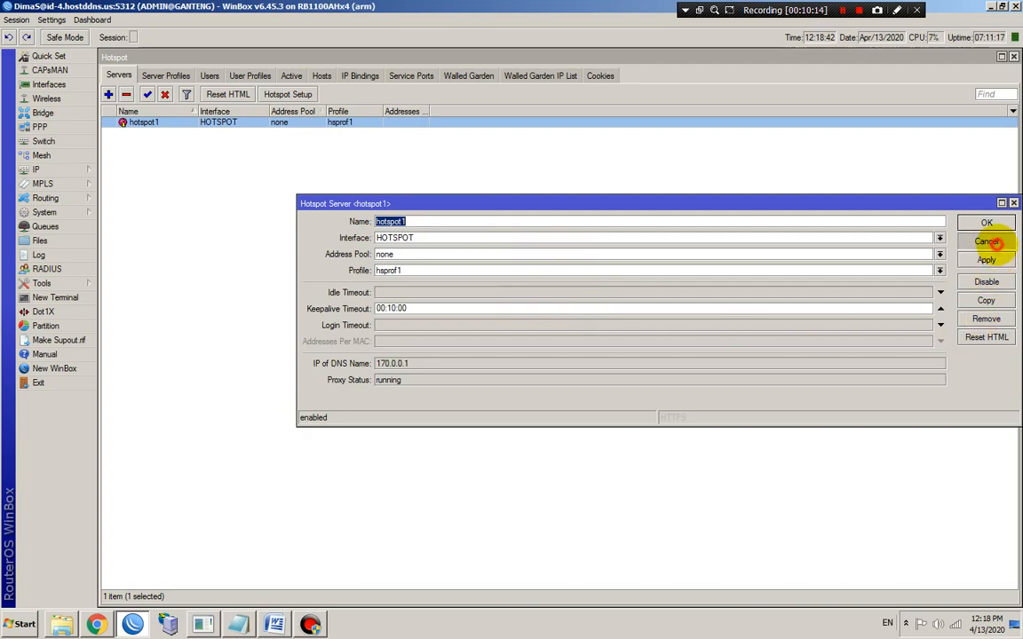
Close the hotspot1 server settings without saving and check the timeout fields of the 1-BULAN and 1-MINGGU user profiles.
left_click(988, 242)
left_click(249, 77)
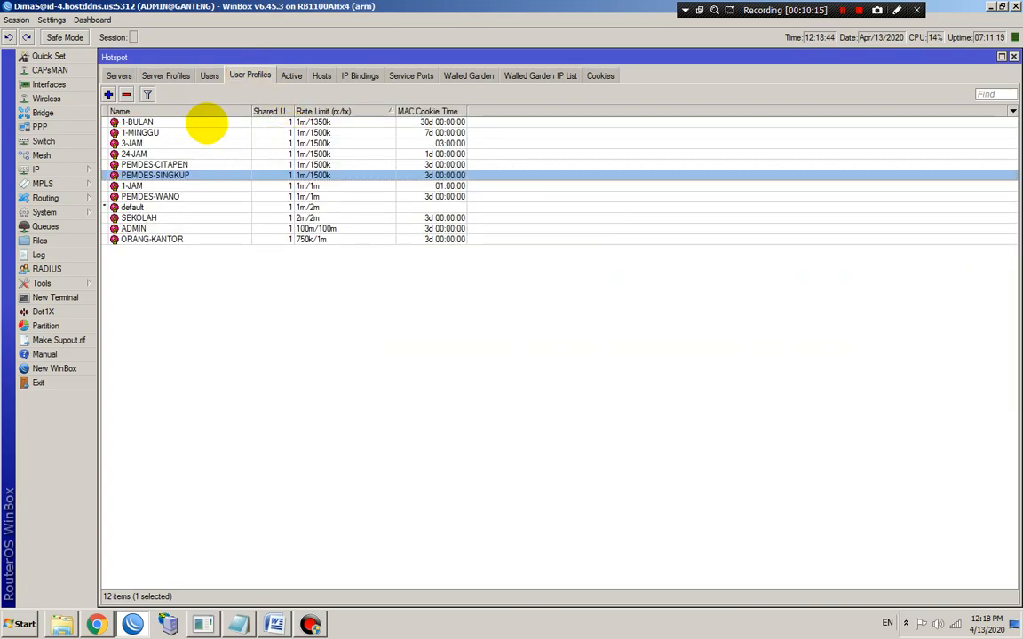
left_click(212, 122)
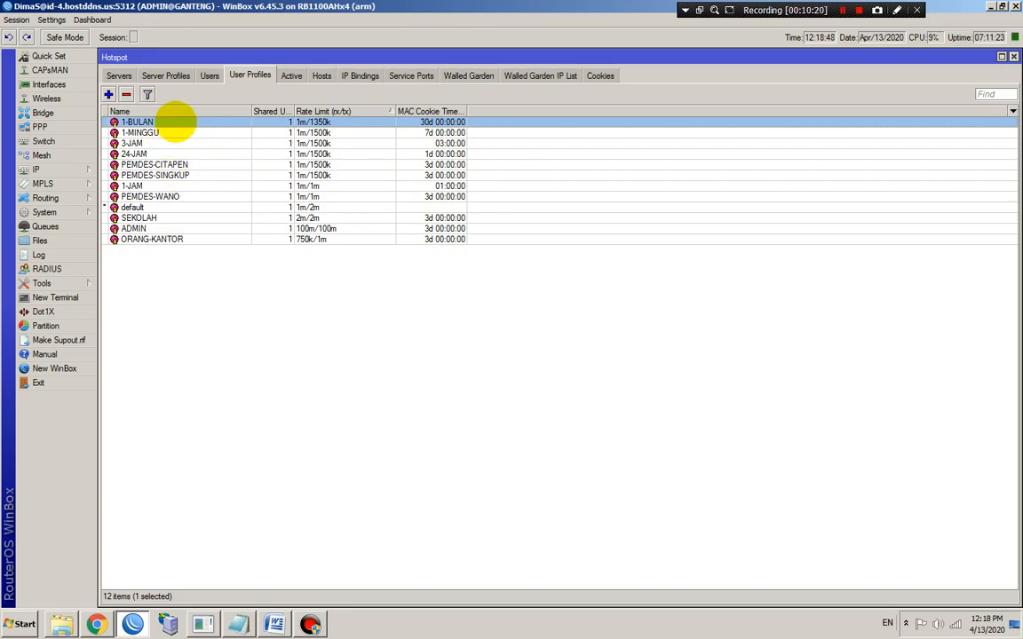
double_click(175, 123)
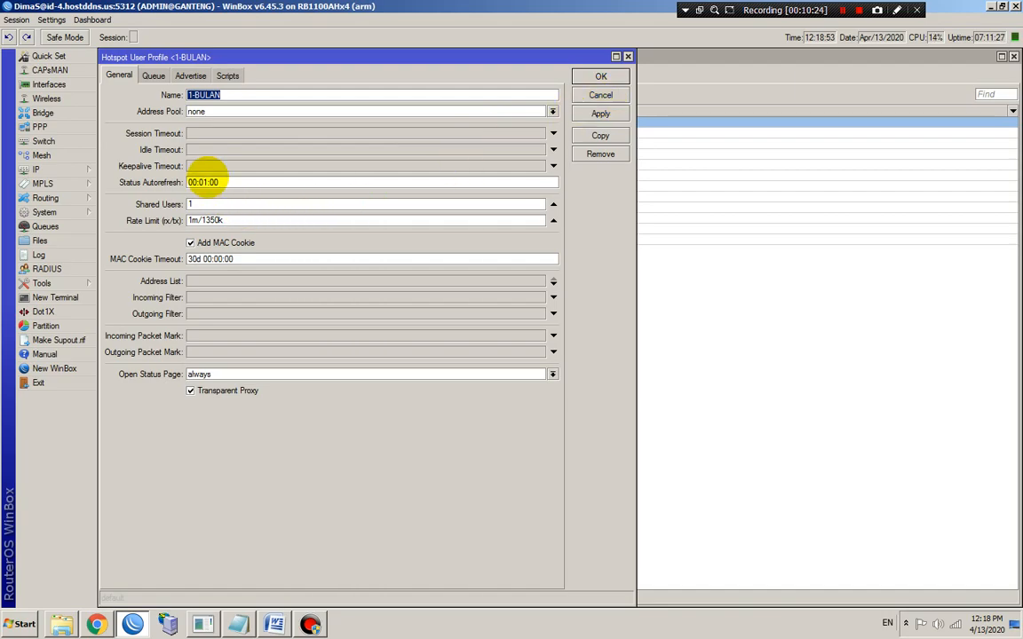
left_click(600, 95)
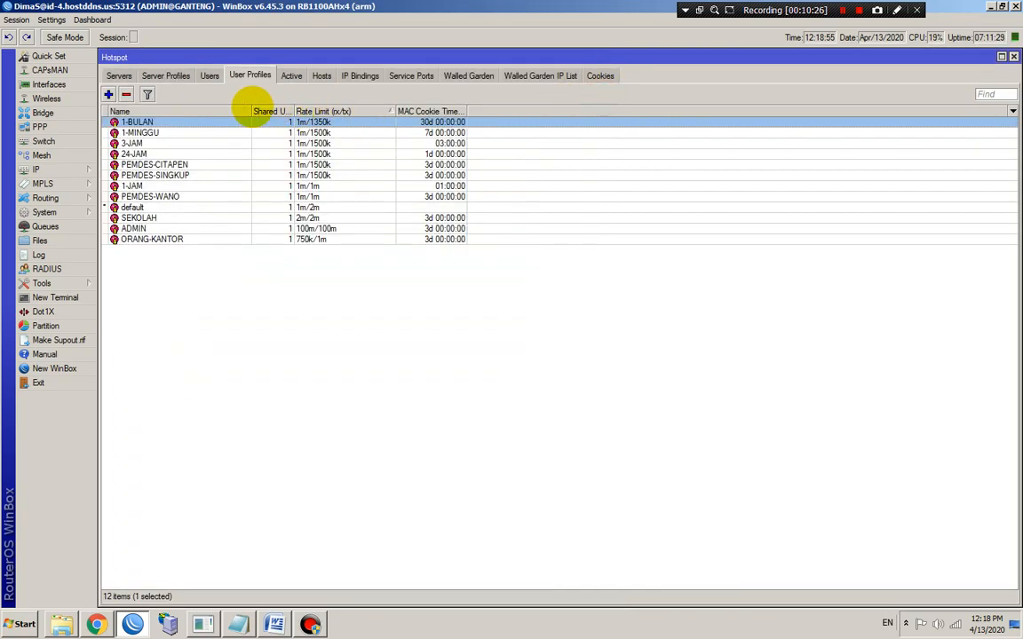
double_click(196, 132)
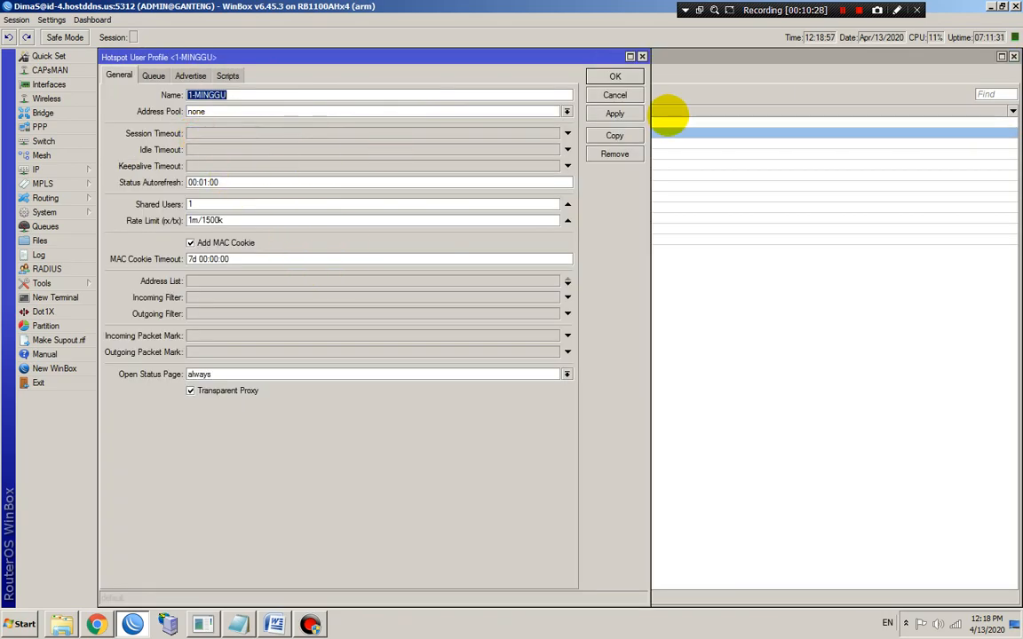
left_click(605, 94)
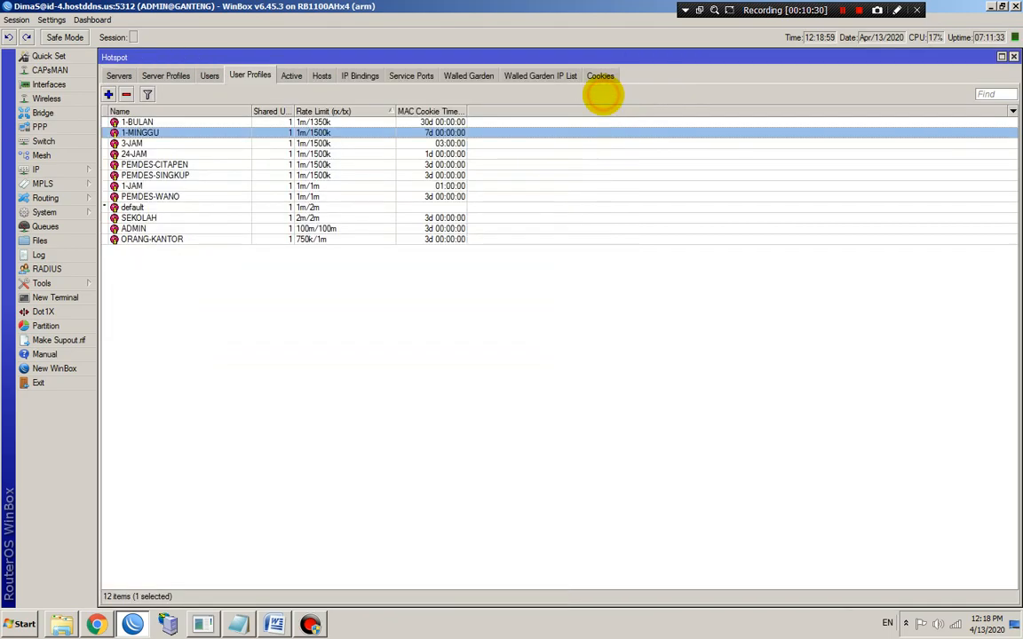
Go through the remaining hotspot user profiles in the list, down to ORANG-KANTOR.
left_click(182, 197)
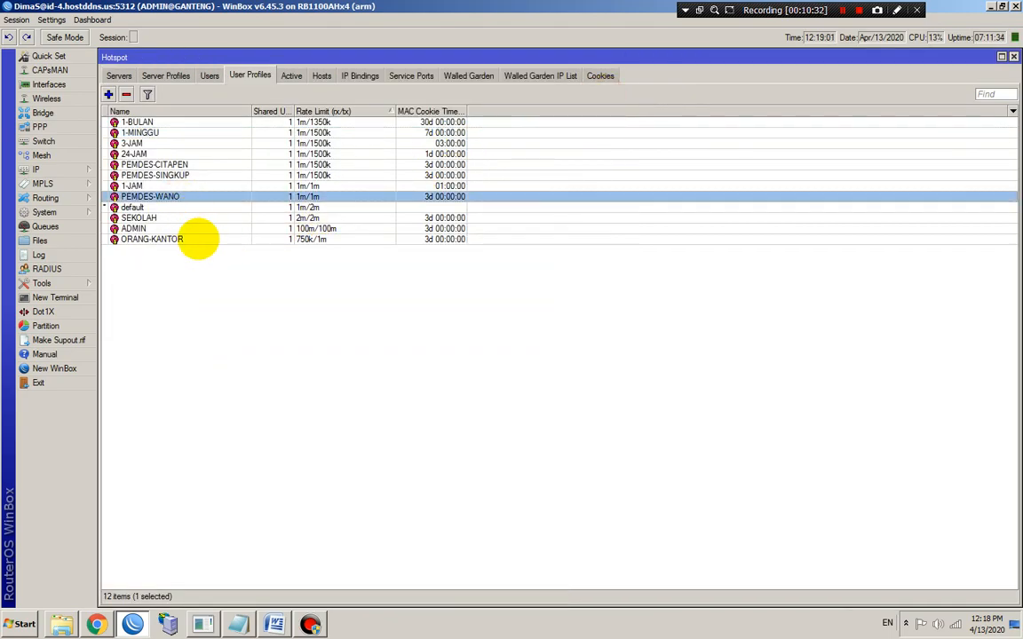
left_click(197, 239)
left_click(191, 165)
left_click(205, 120)
left_click(207, 125)
left_click(208, 155)
left_click(213, 189)
left_click(213, 209)
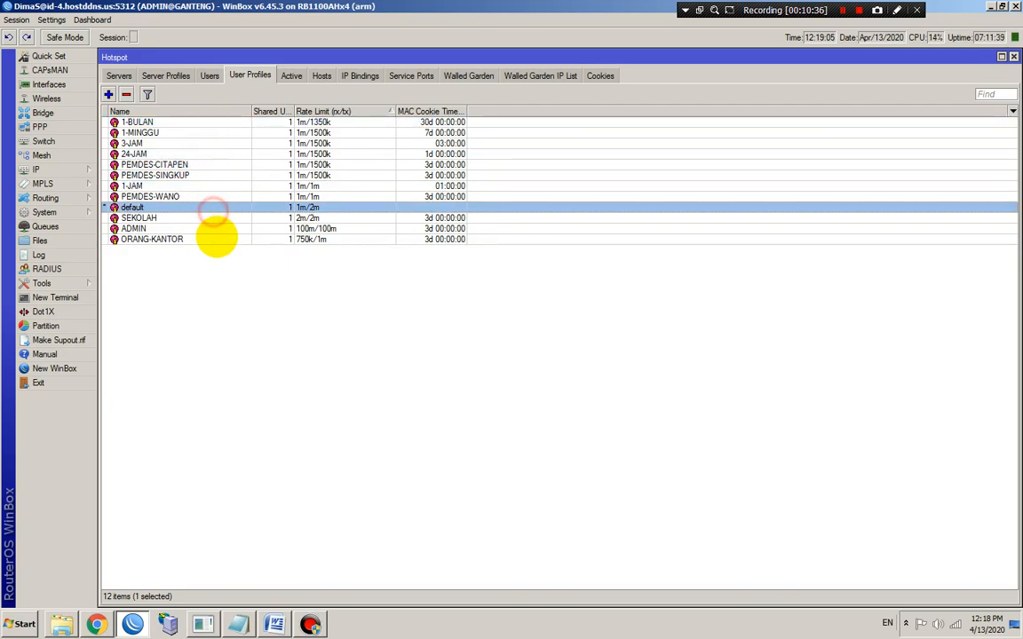
left_click(218, 239)
Check the Keepalive Timeout in the hotspot1 server's settings and close them without saving.
left_click(116, 75)
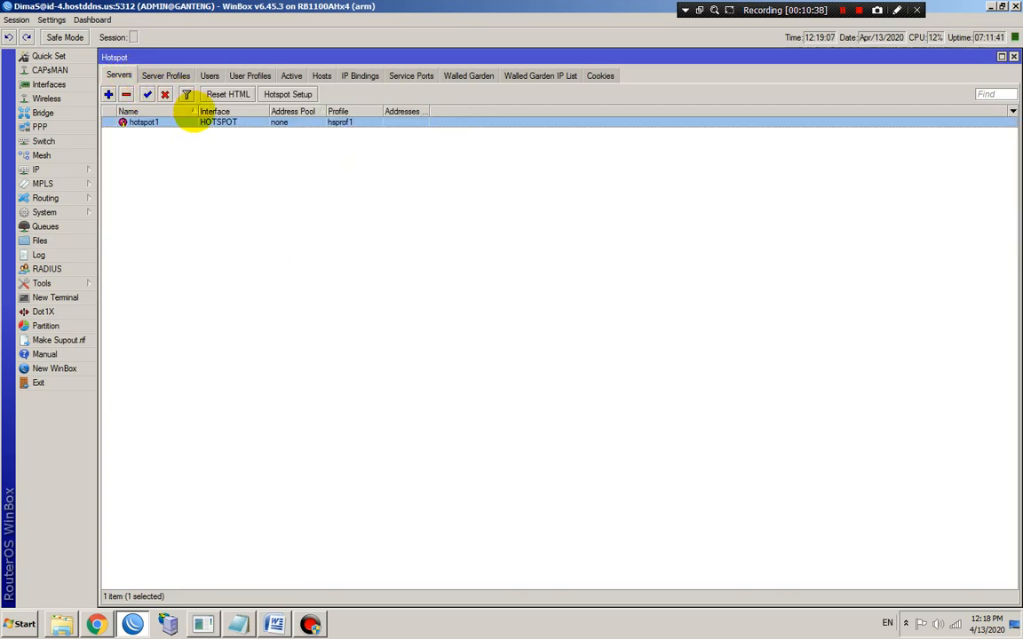
double_click(201, 122)
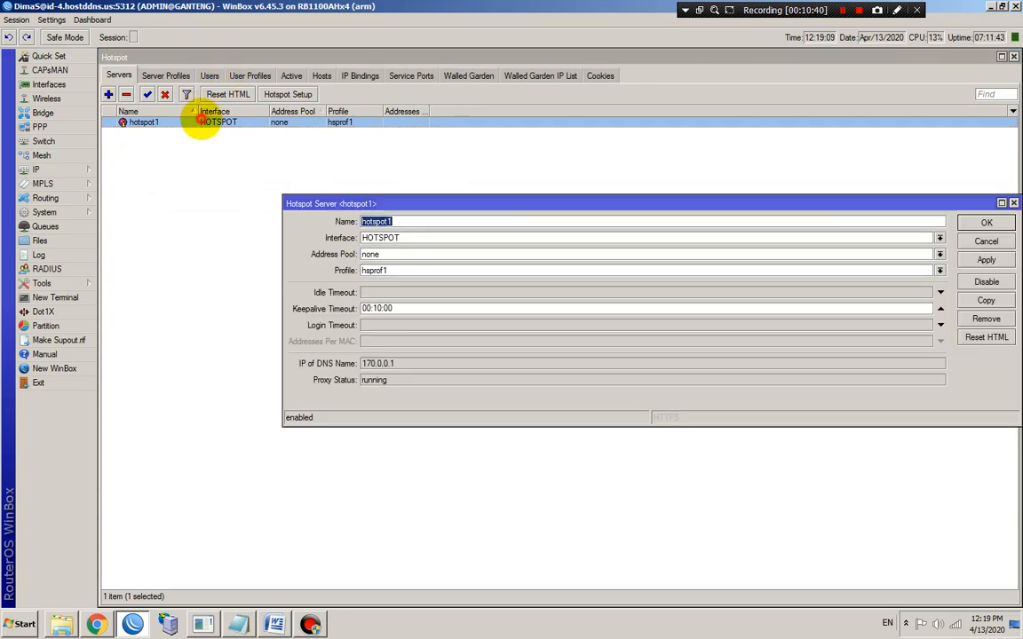
left_click(495, 313)
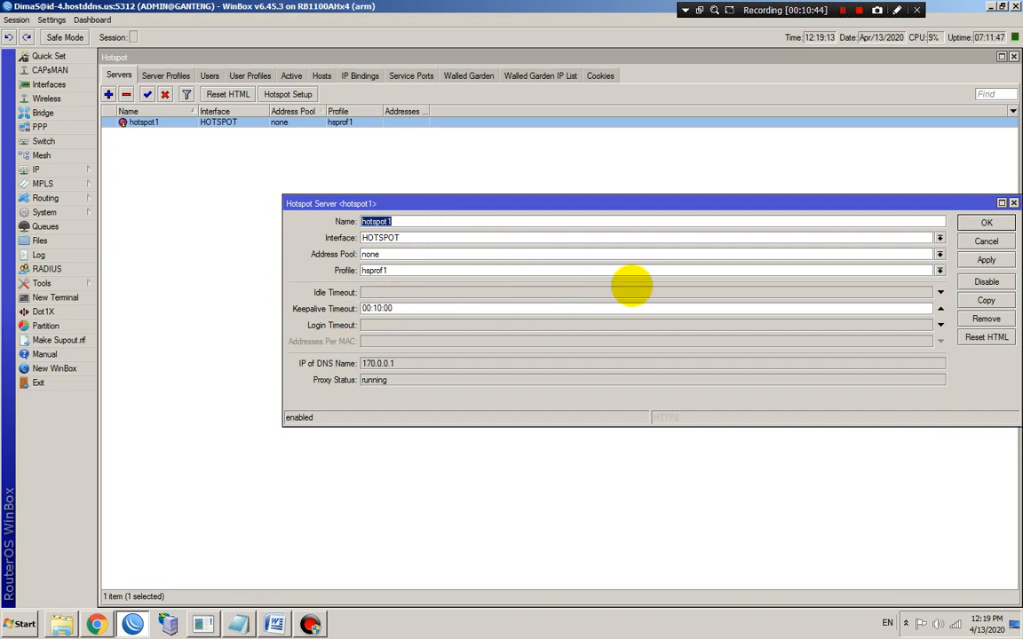
left_click(996, 241)
Check the session, idle and keepalive timeouts of the ADMIN user profile.
left_click(251, 75)
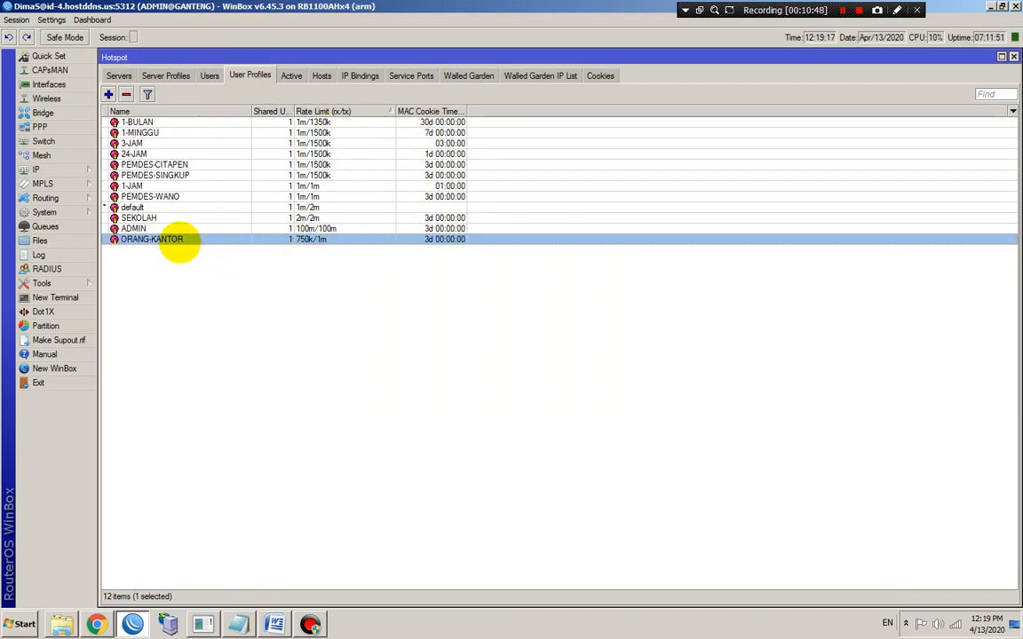
left_click(162, 229)
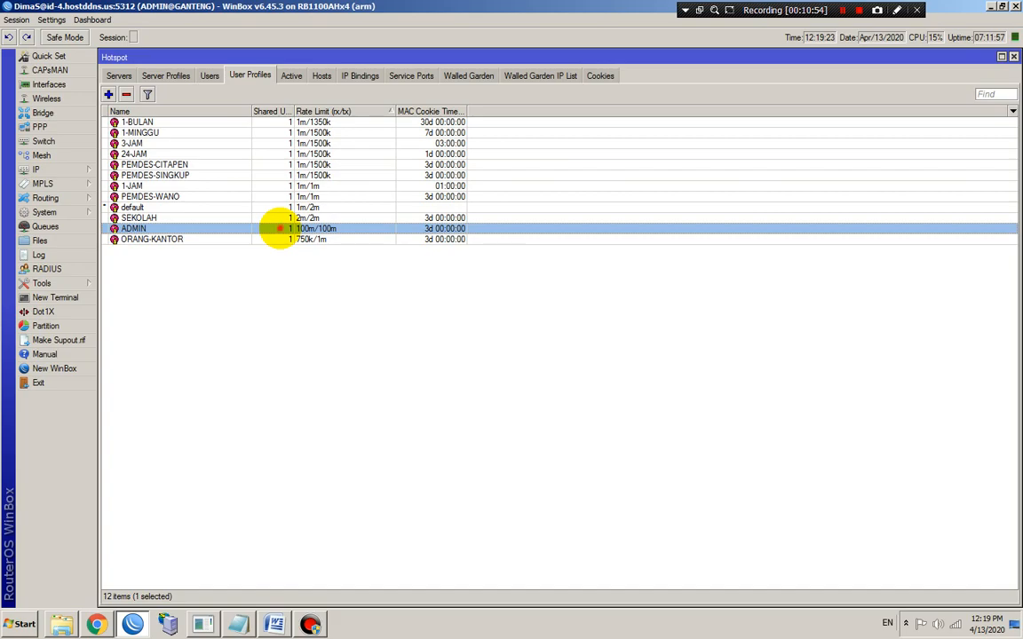
double_click(278, 229)
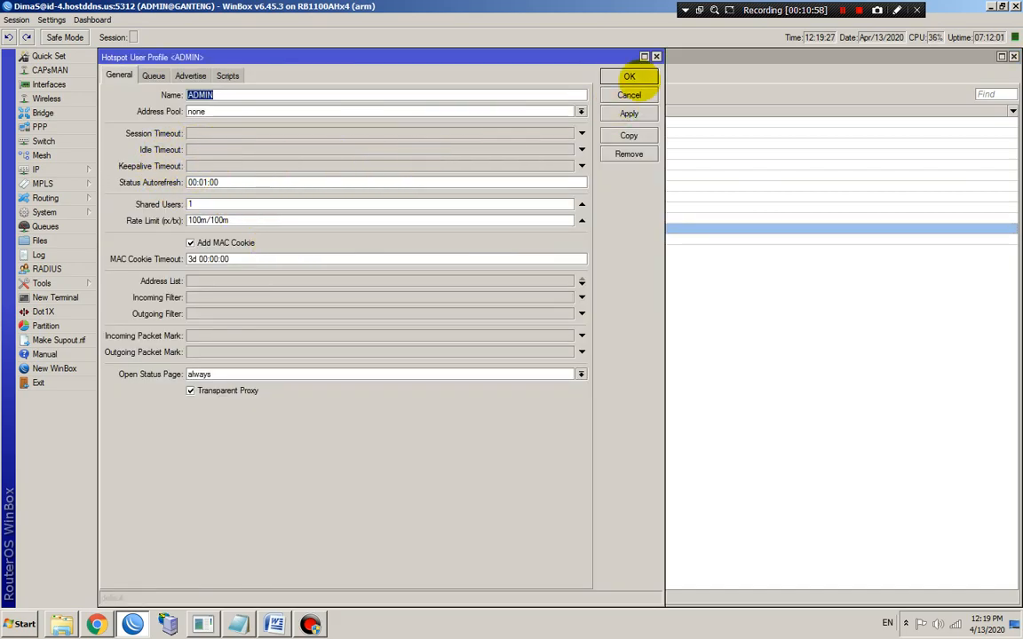
left_click(629, 77)
Clear the hotspot1 server's Keepalive Timeout and save the server.
left_click(116, 75)
left_click(242, 124)
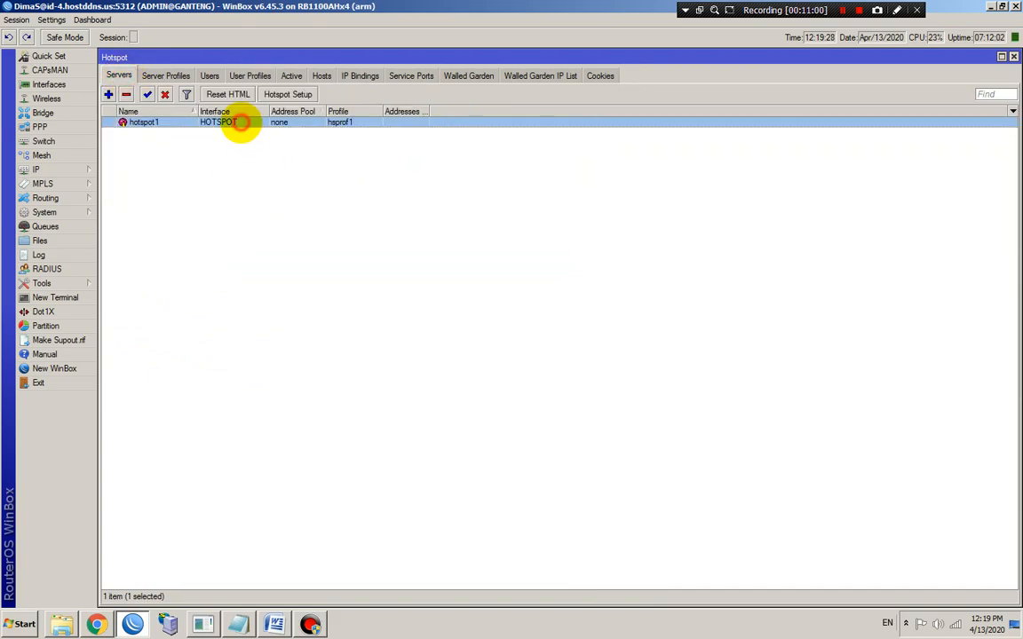
double_click(242, 124)
left_click(939, 306)
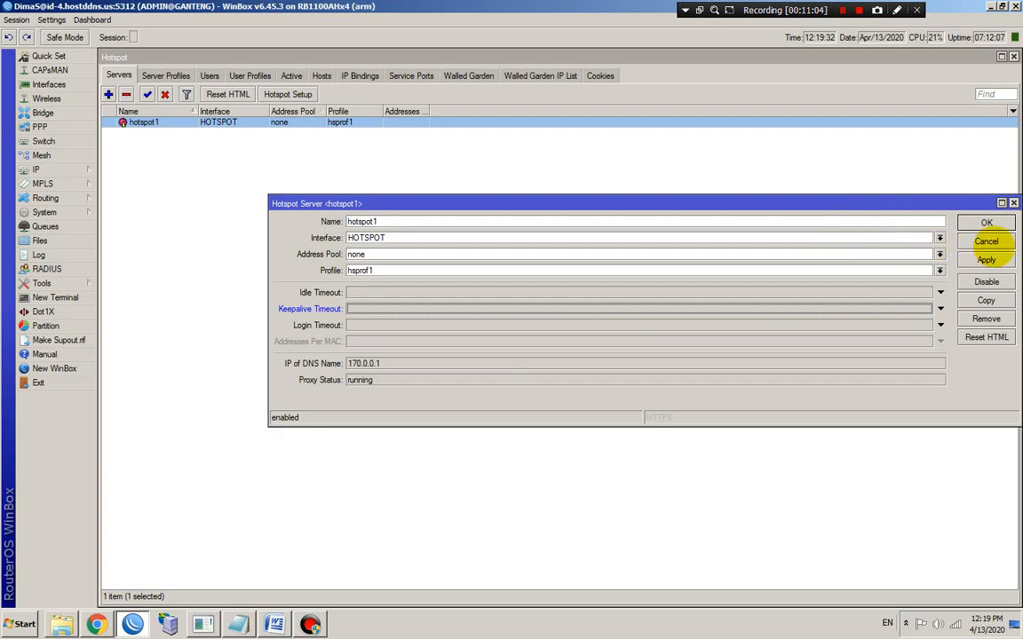
left_click(986, 224)
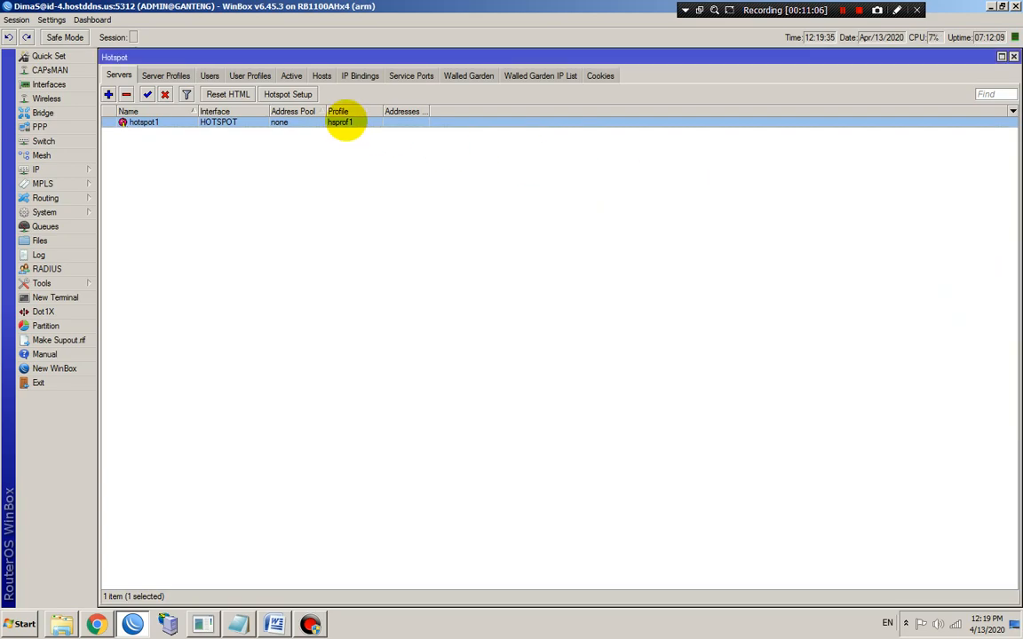
Check the timeout fields of the 3-JAM and 1-MINGGU user profiles.
left_click(251, 75)
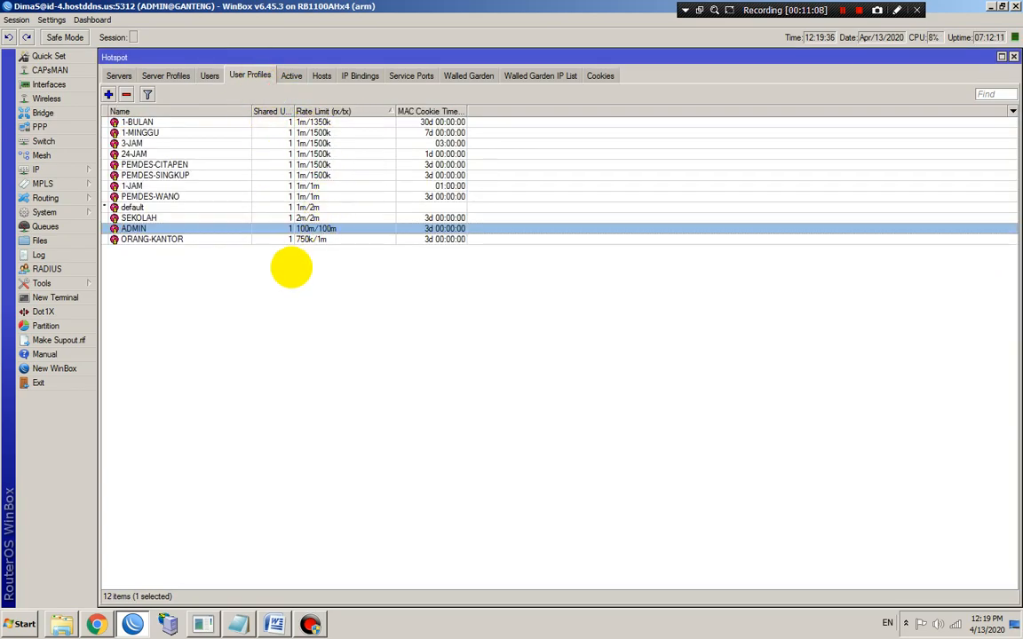
double_click(293, 144)
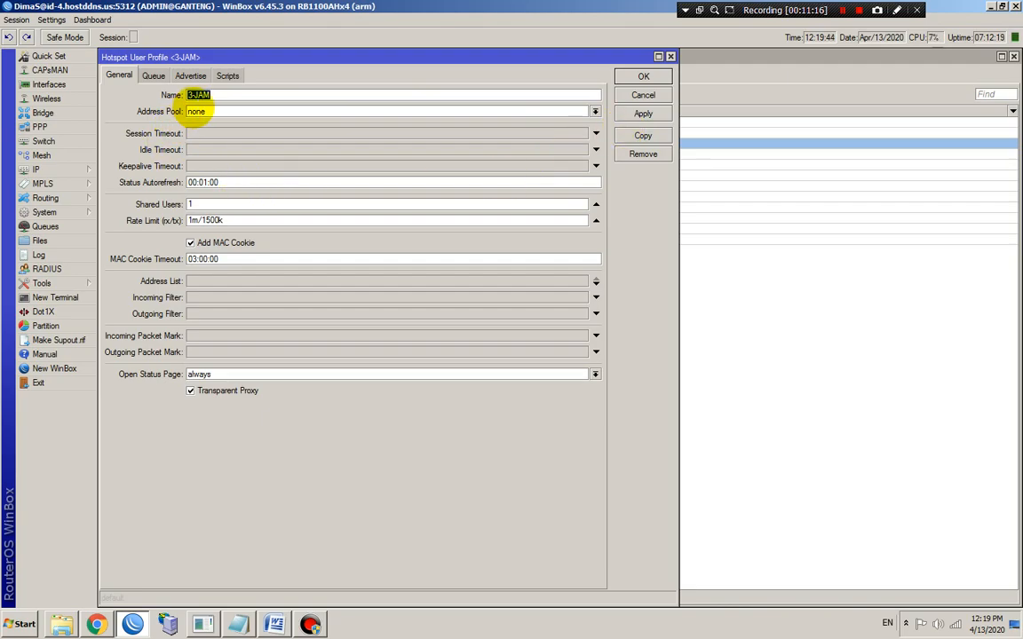
left_click(192, 95)
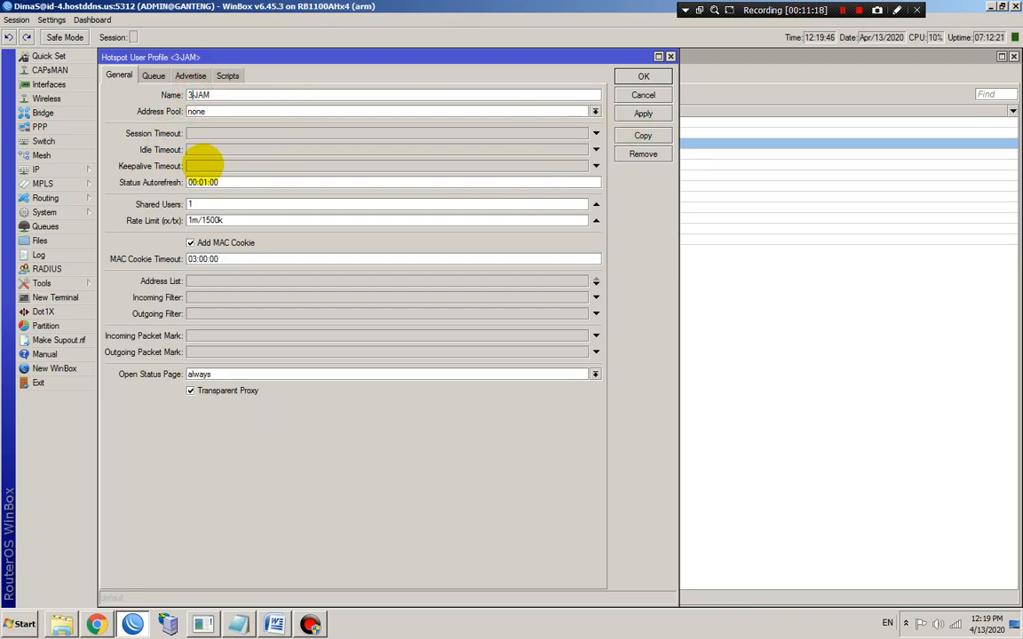
left_click(639, 93)
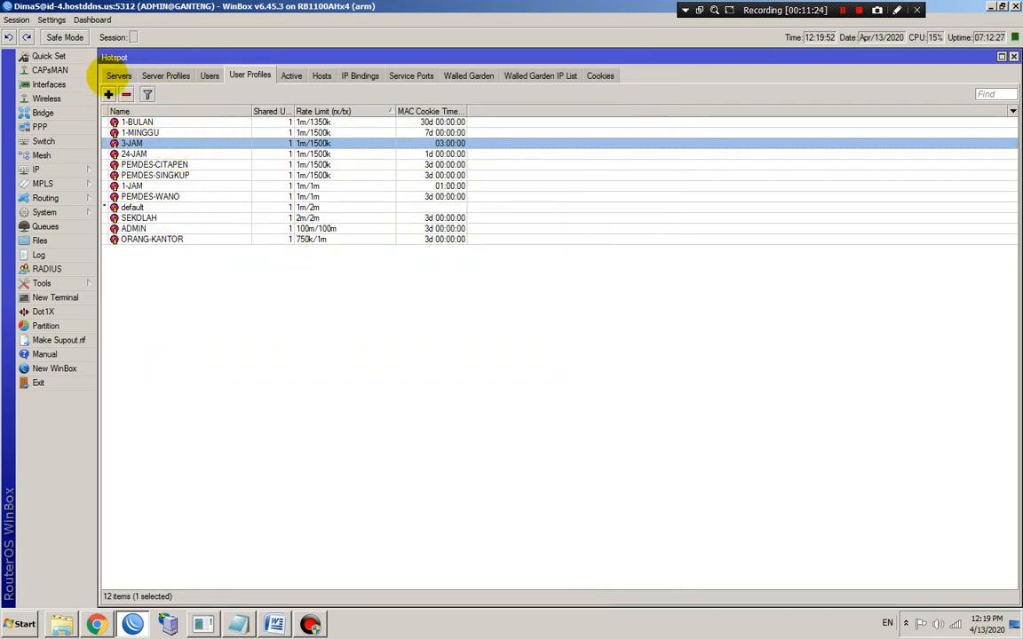
left_click(114, 76)
left_click(248, 76)
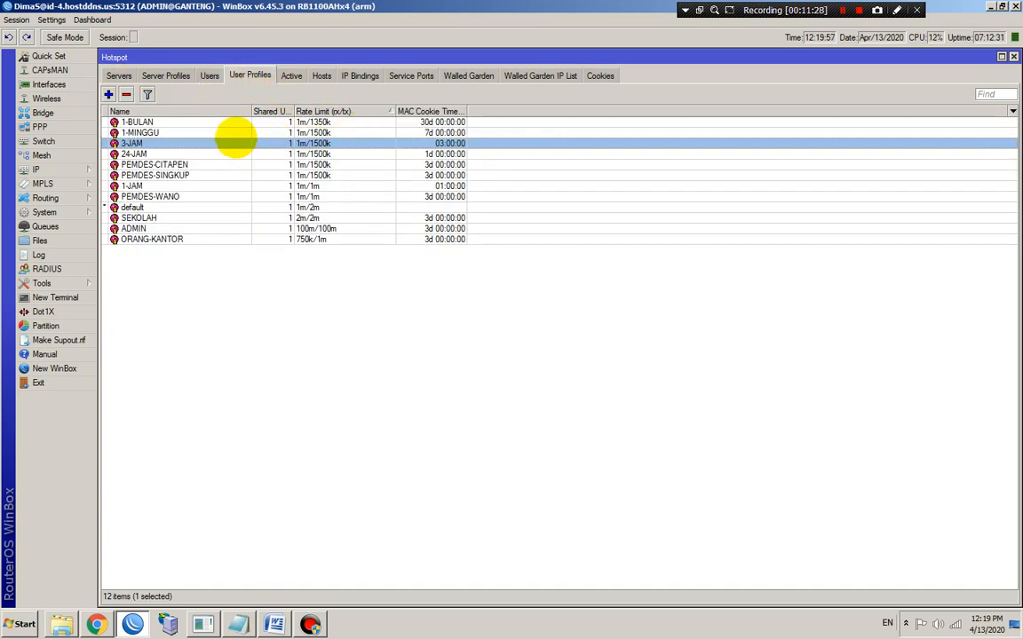
double_click(320, 130)
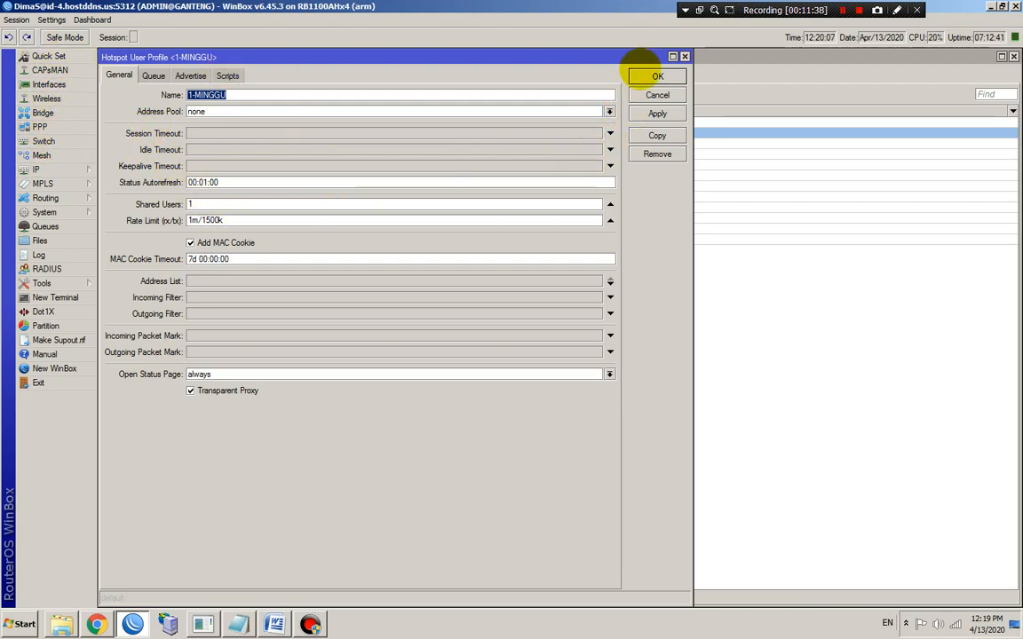
left_click(640, 76)
Set the hotspot1 server's Keepalive Timeout back to 00:10:00 and save the server.
left_click(119, 75)
left_click(197, 125)
double_click(198, 124)
left_click(349, 308)
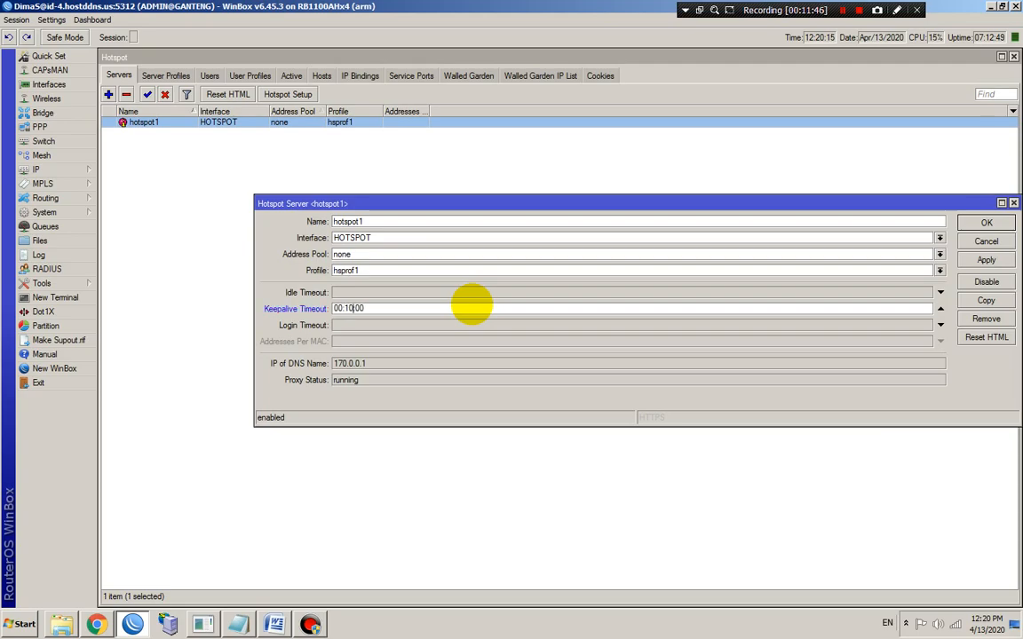
left_click(982, 224)
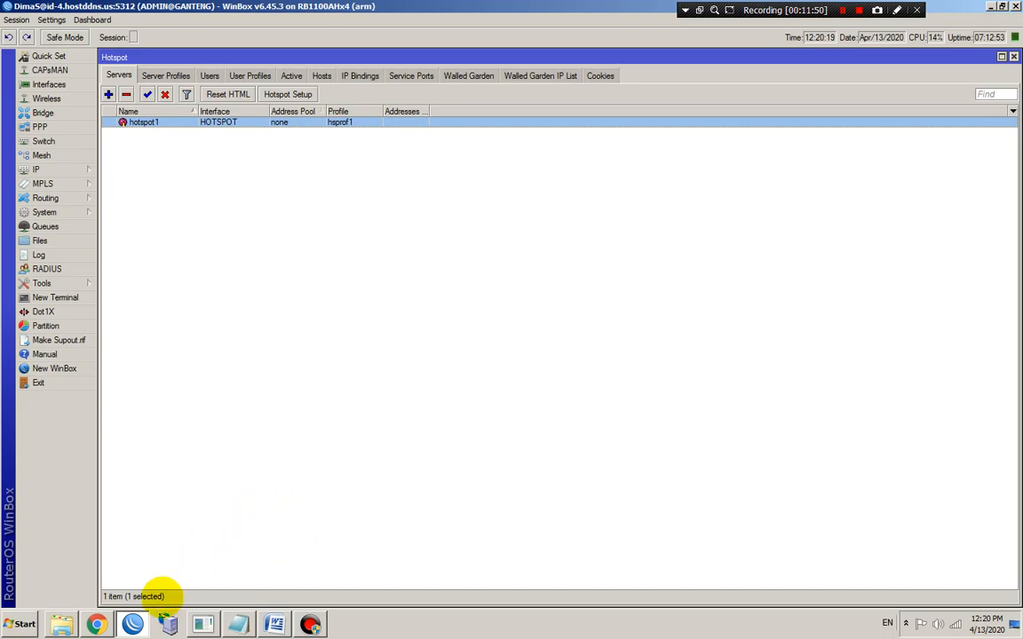
Look at MIKHMON's Hotspot Log in Chrome and check the login methods of the hsprof1 server profile in WinBox.
left_click(96, 624)
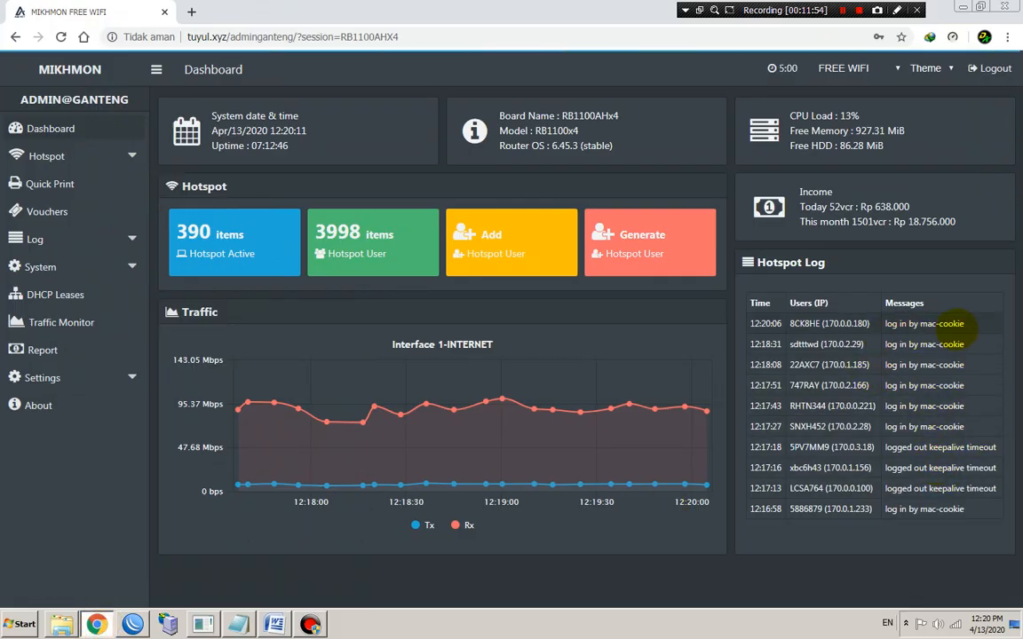
left_click(132, 622)
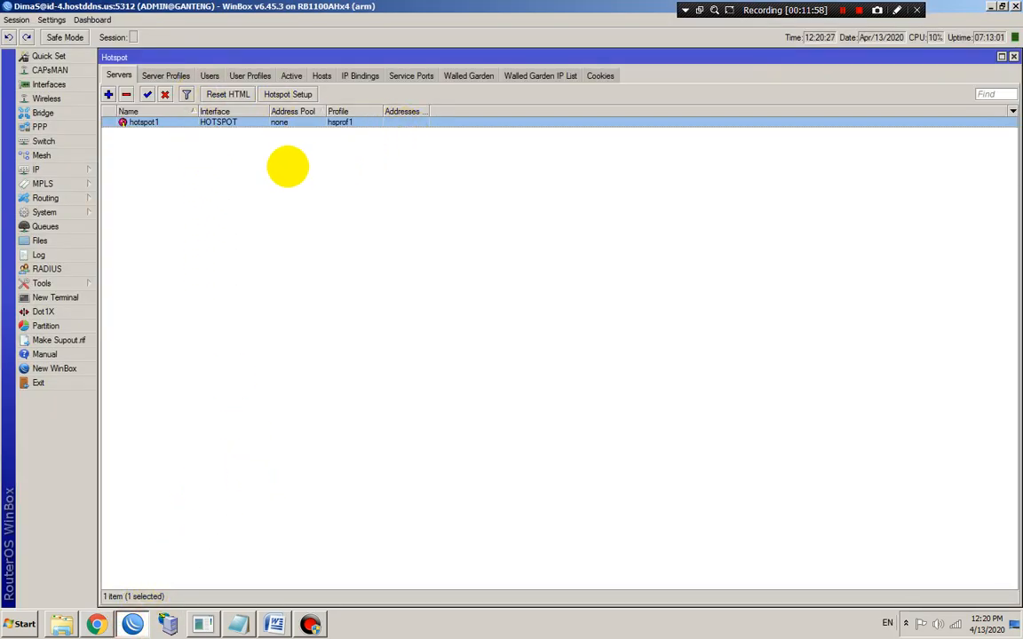
left_click(165, 76)
left_click(234, 133)
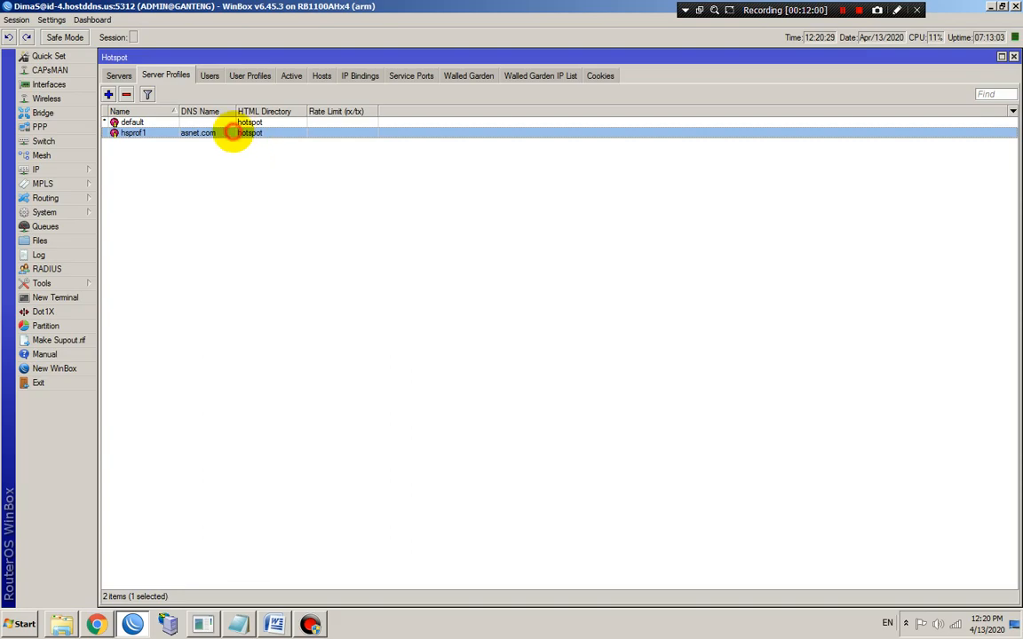
double_click(233, 133)
left_click(151, 172)
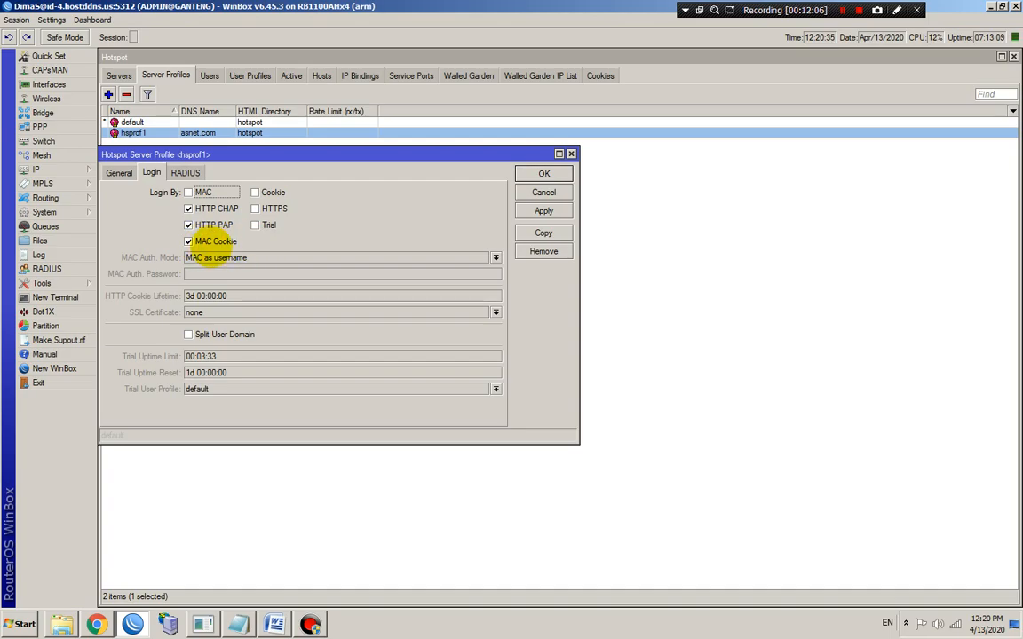
left_click(543, 192)
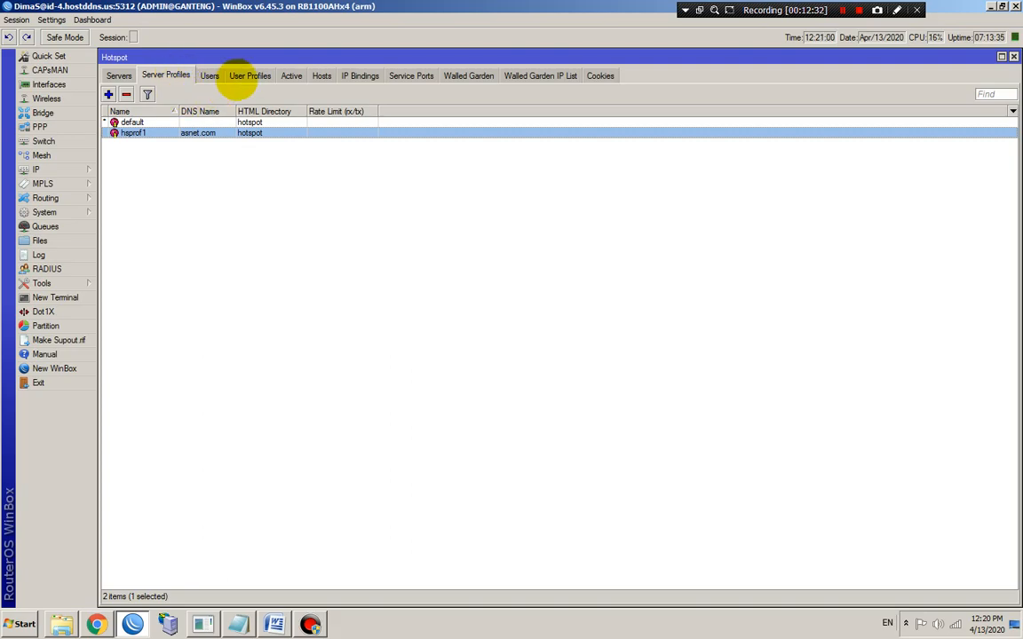
Check the 3-JAM user profile's MAC Cookie Timeout and open the list of hotspot cookies.
left_click(250, 76)
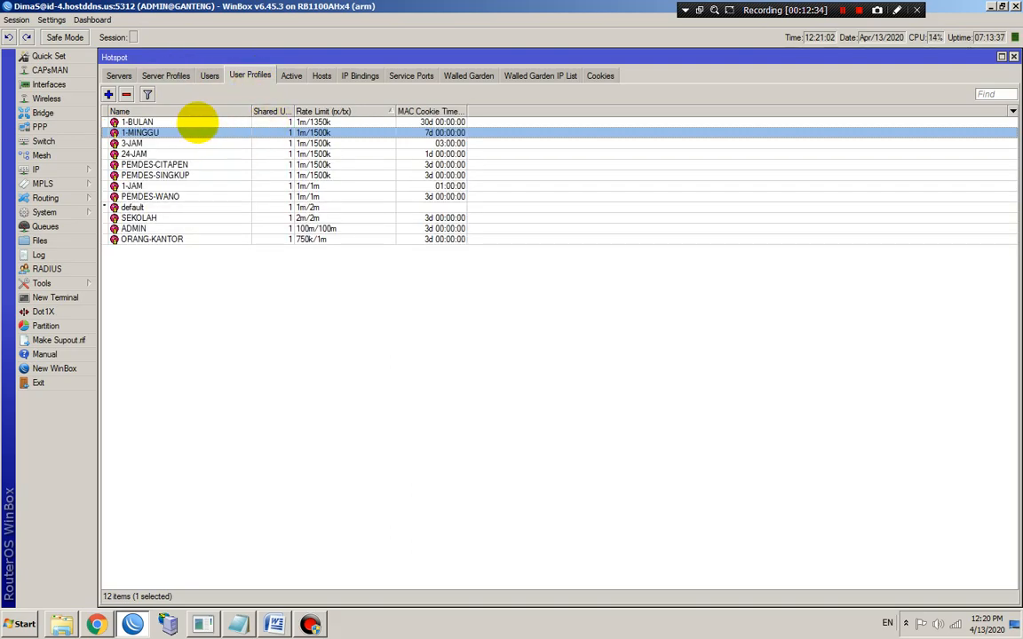
left_click(197, 122)
double_click(201, 143)
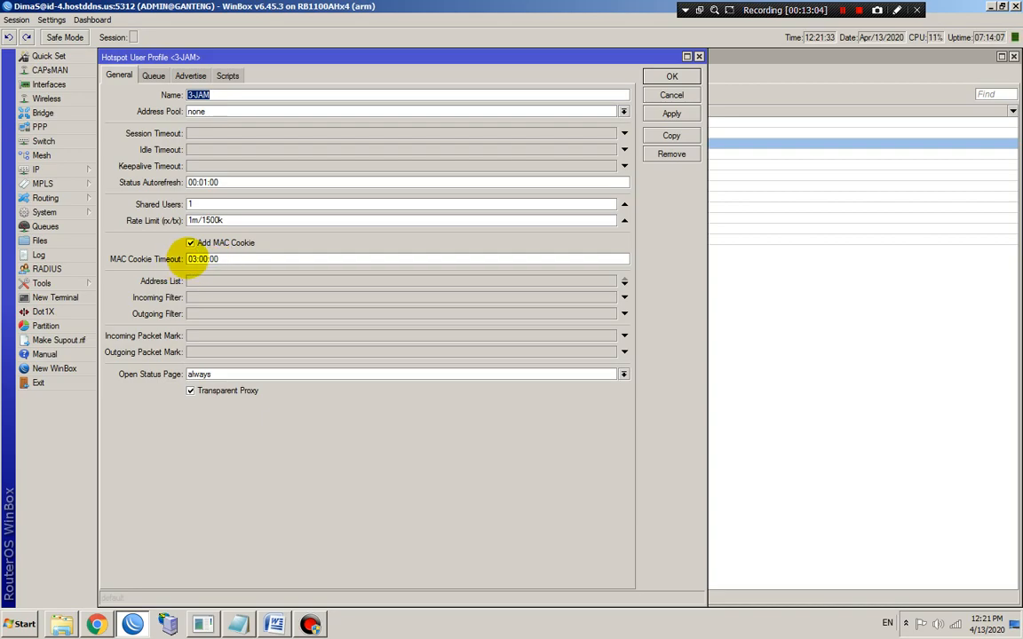
left_click_drag(193, 259, 229, 259)
left_click(243, 259)
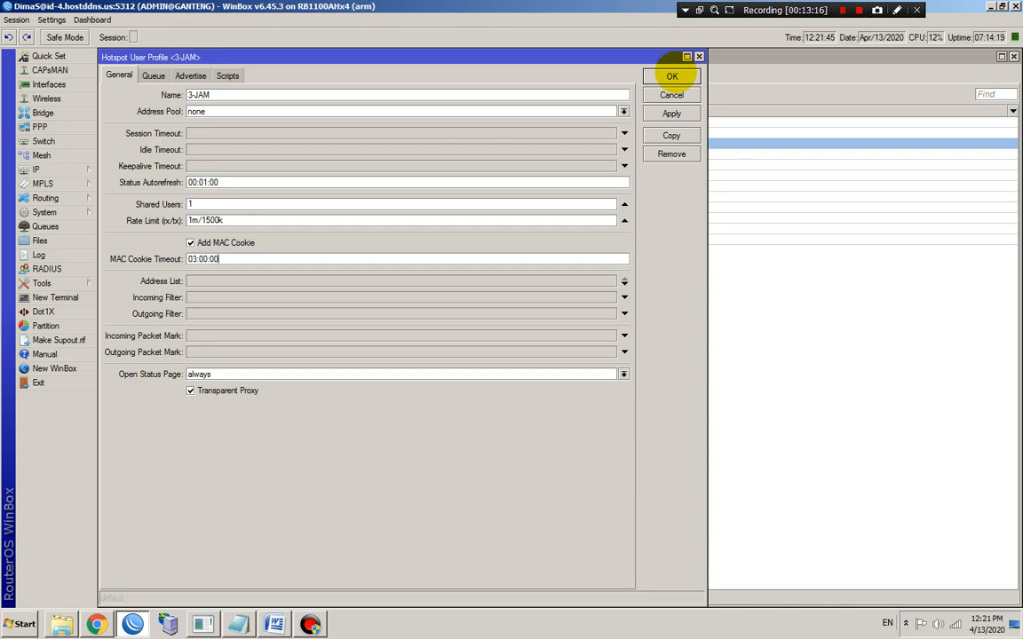
left_click(673, 77)
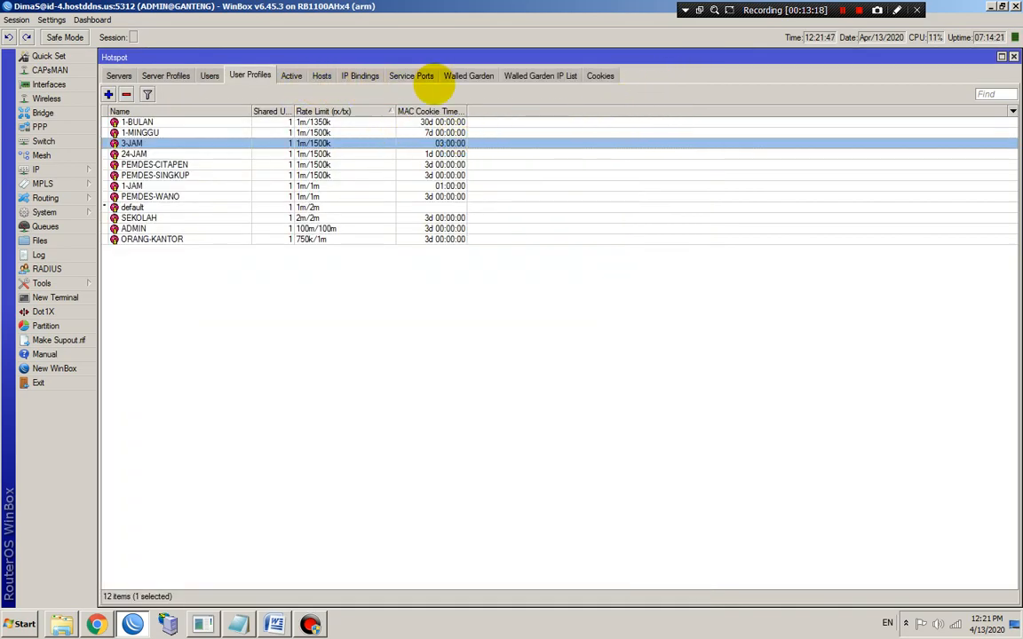
left_click(600, 75)
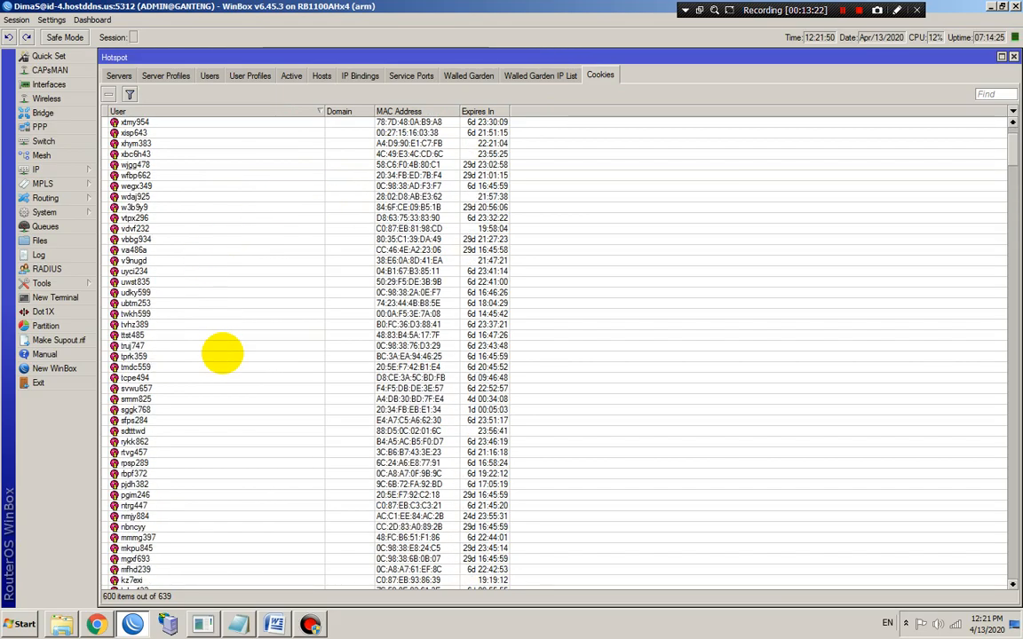
Look through the hotspot cookies' expiry times and check the MAC Cookie Timeout of the 24-JAM, 1-MINGGU and 1-BULAN user profiles.
left_click_drag(1004, 152, 1022, 368)
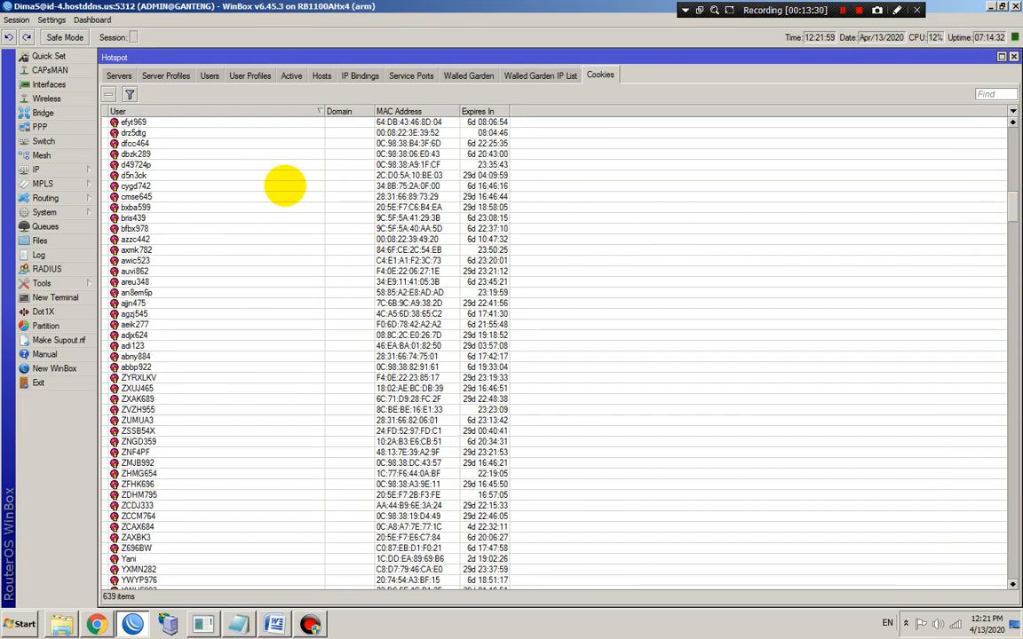
left_click(249, 76)
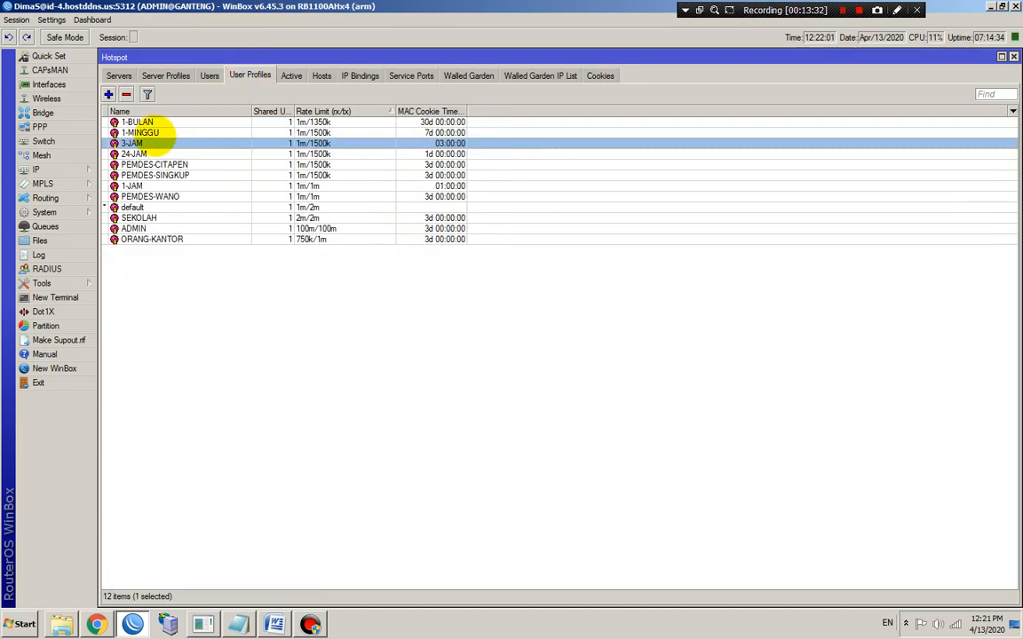
double_click(133, 155)
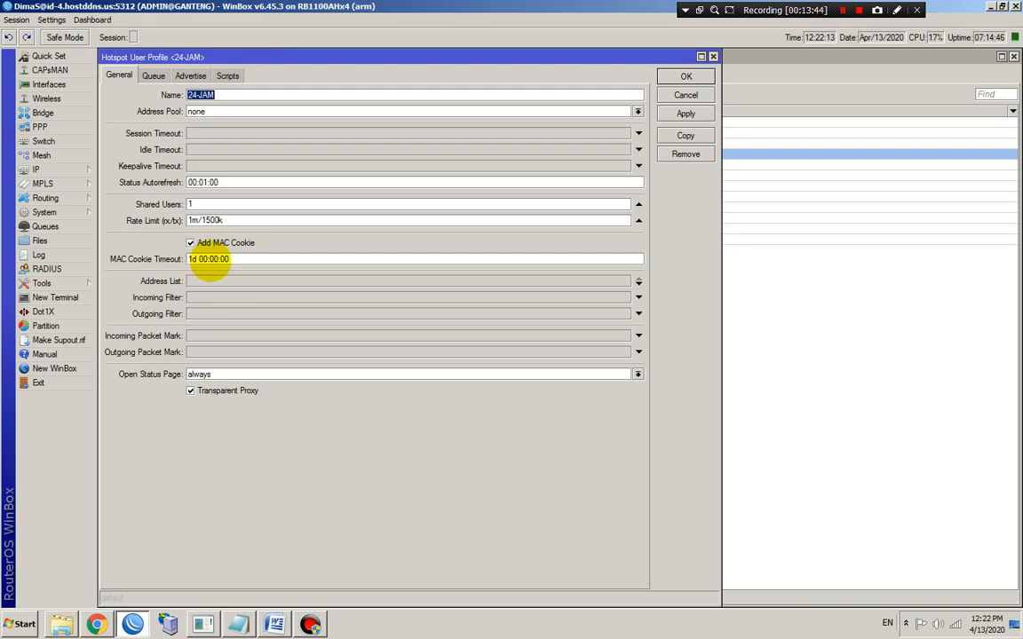
left_click(190, 258)
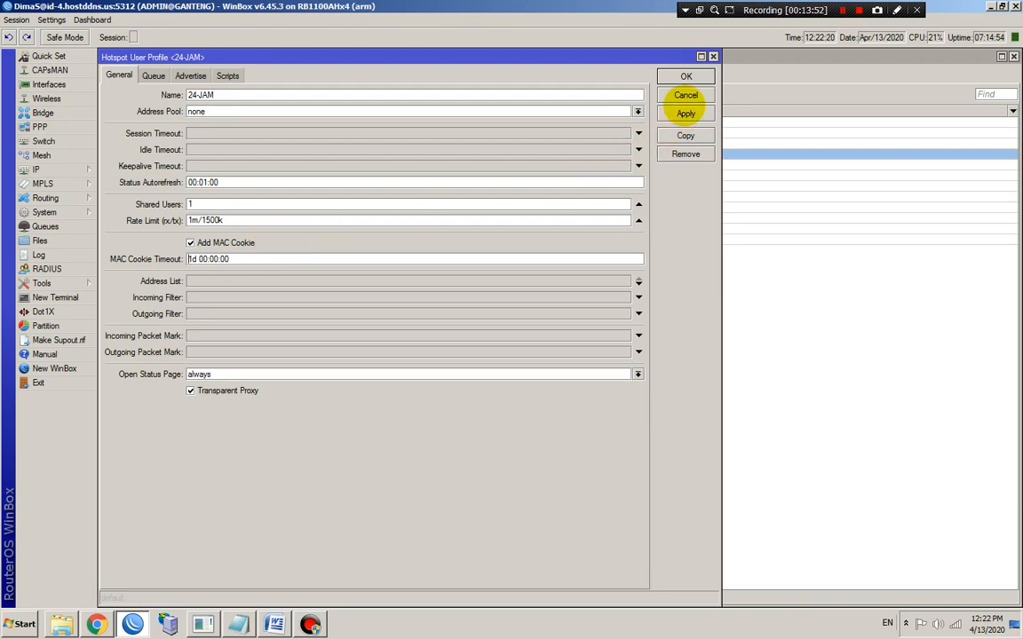
left_click(686, 95)
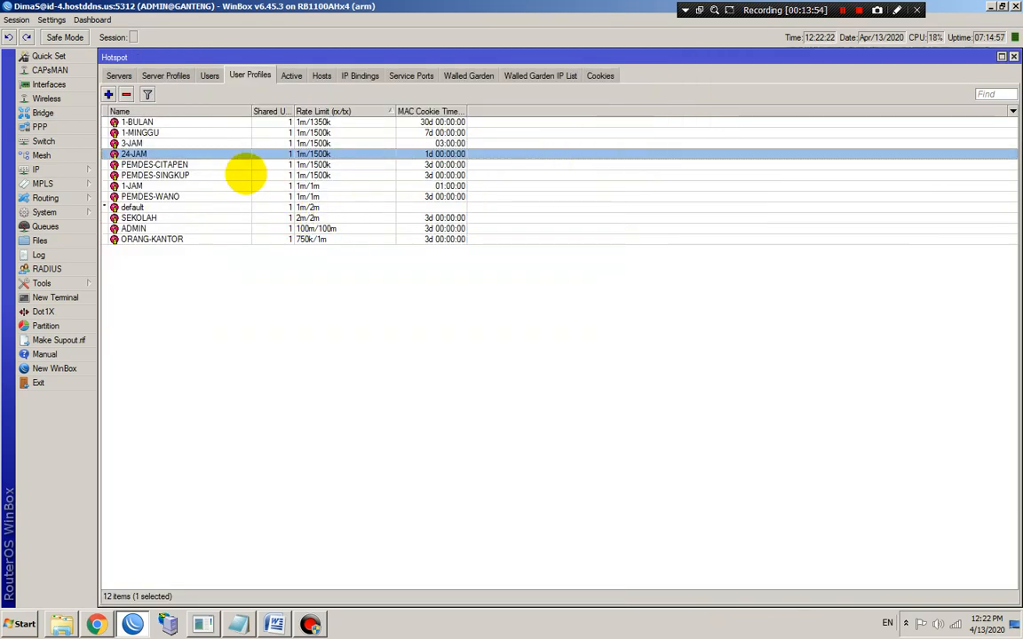
double_click(160, 133)
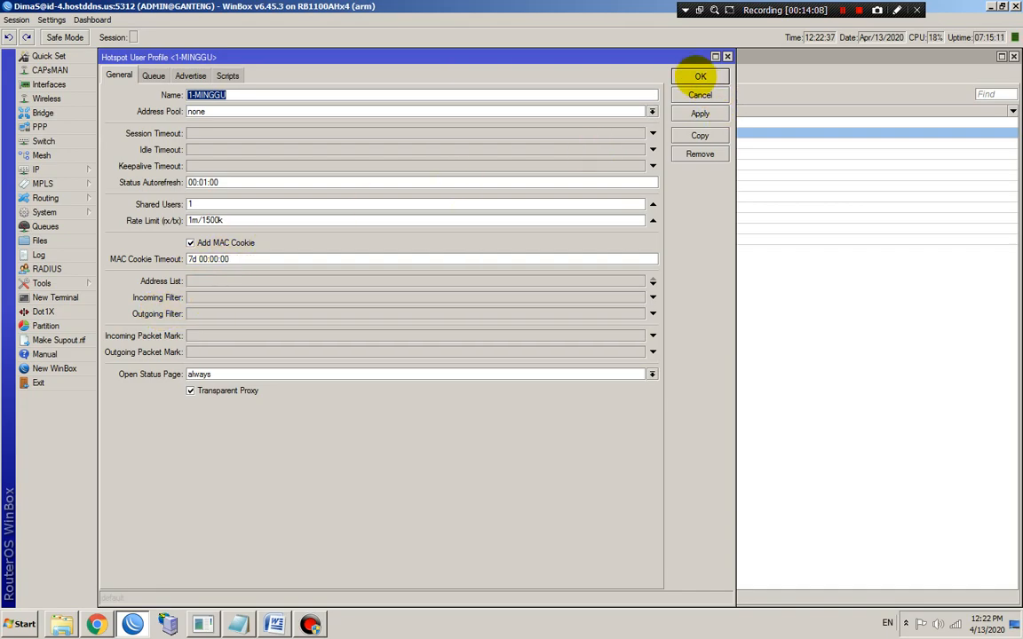
left_click(701, 76)
double_click(142, 120)
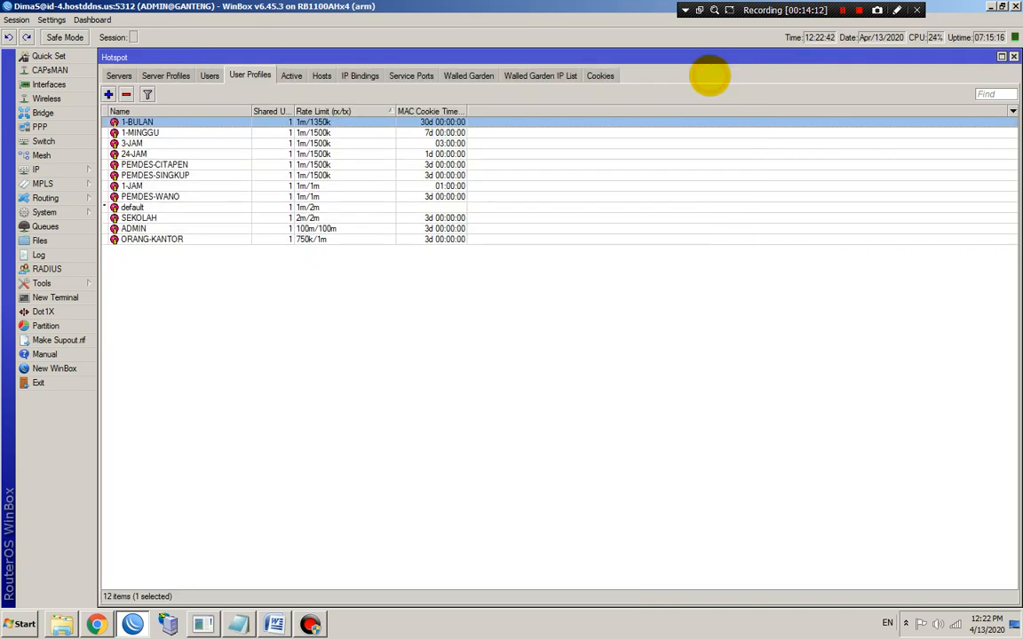
left_click(714, 77)
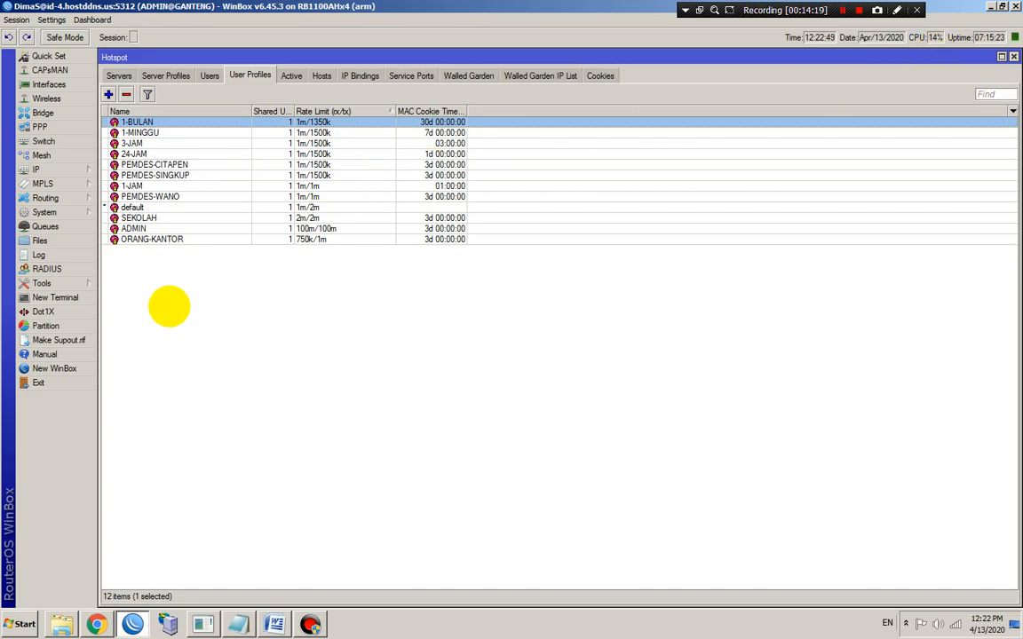
Turn MAC Cookie login off and back on in the hsprof1 server profile, save it, and recheck its login methods.
left_click(166, 75)
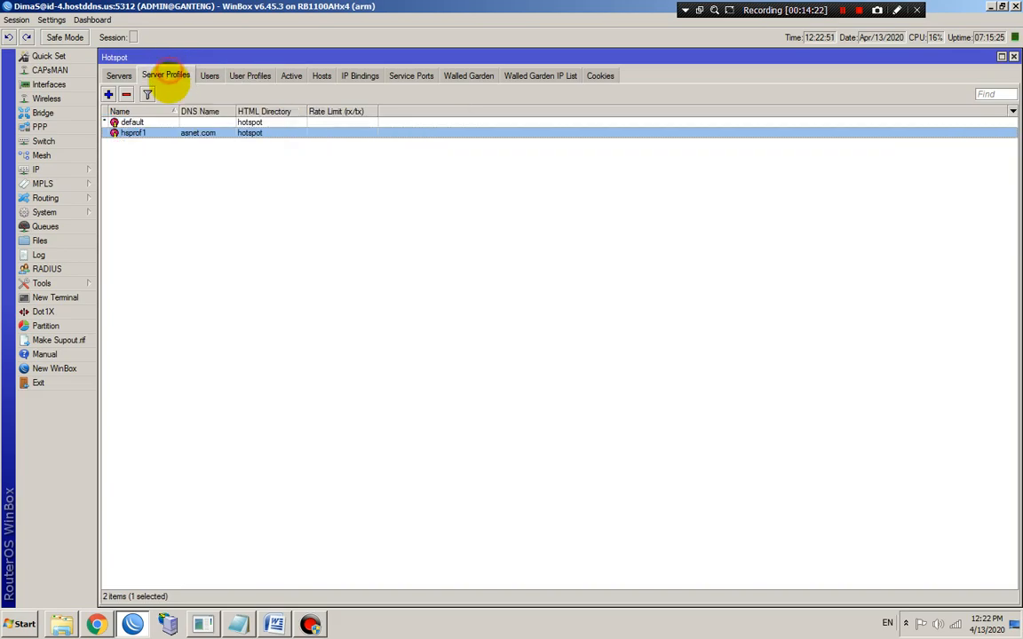
double_click(162, 132)
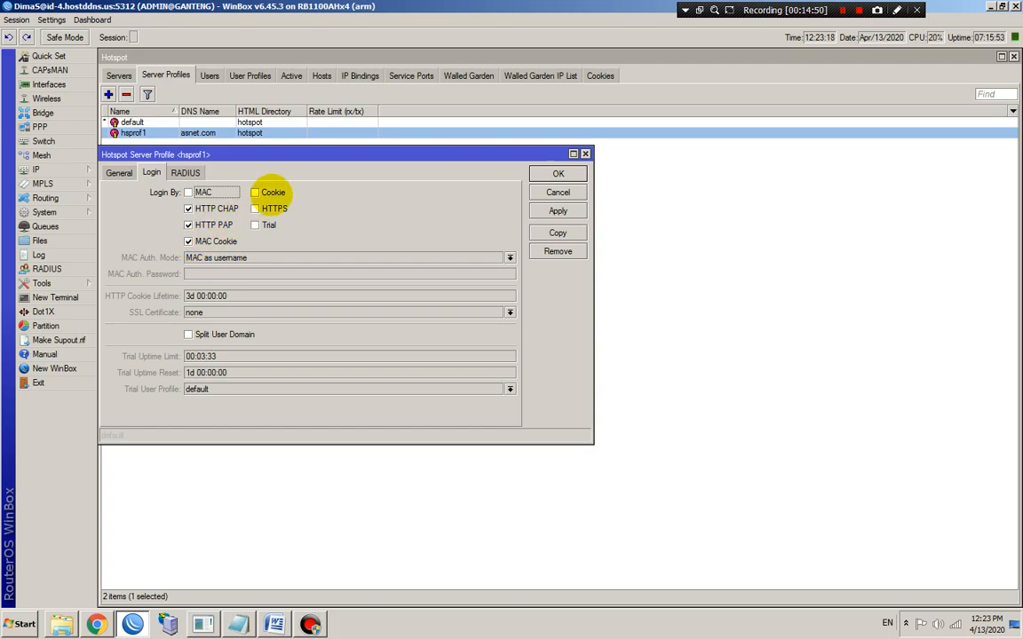
left_click(189, 240)
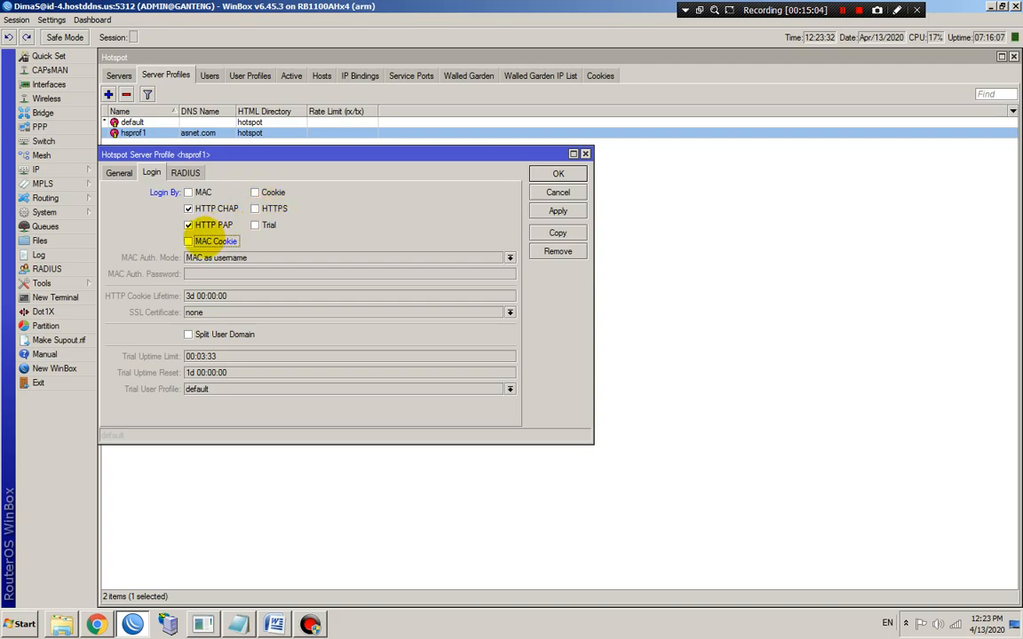
left_click(215, 241)
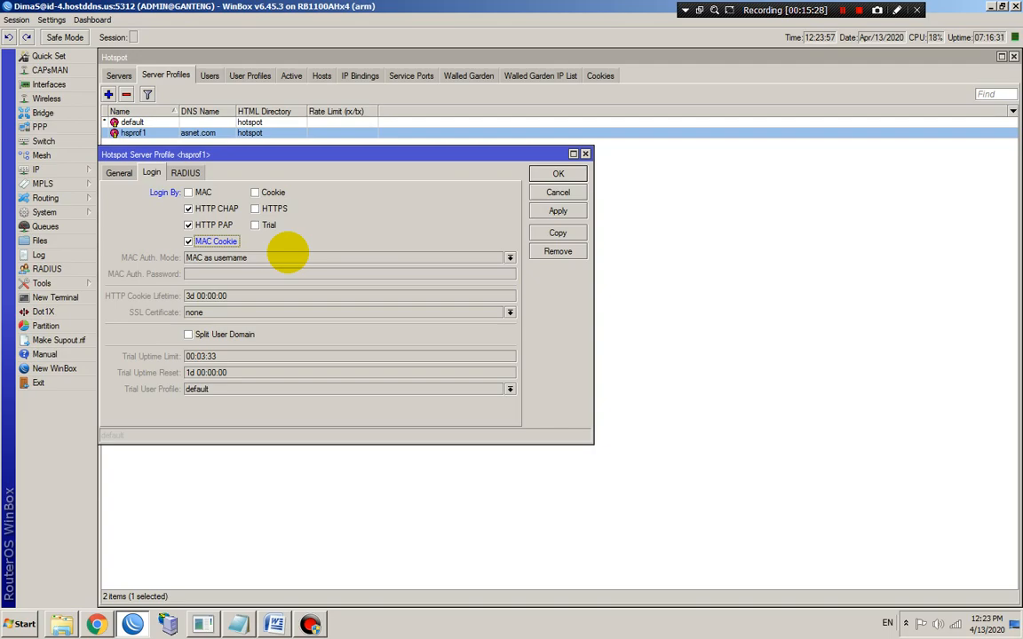
left_click(555, 173)
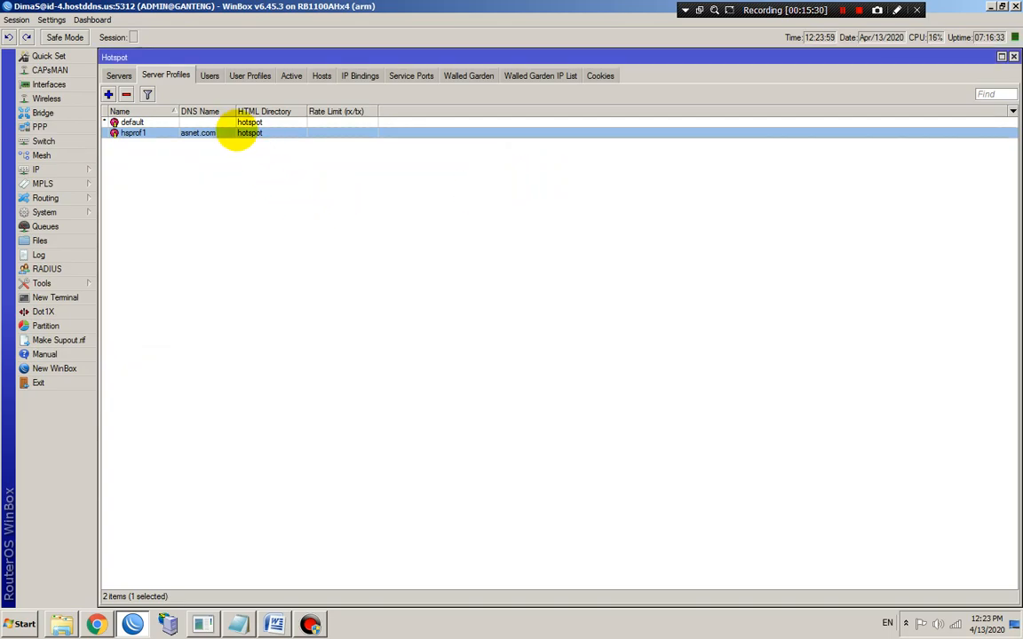
double_click(206, 132)
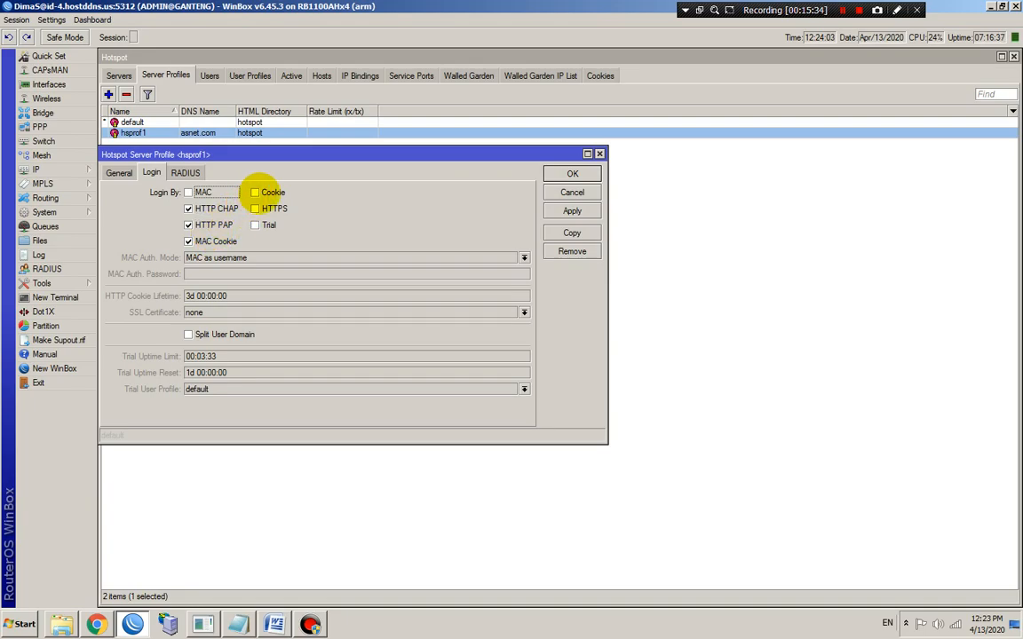
left_click(569, 174)
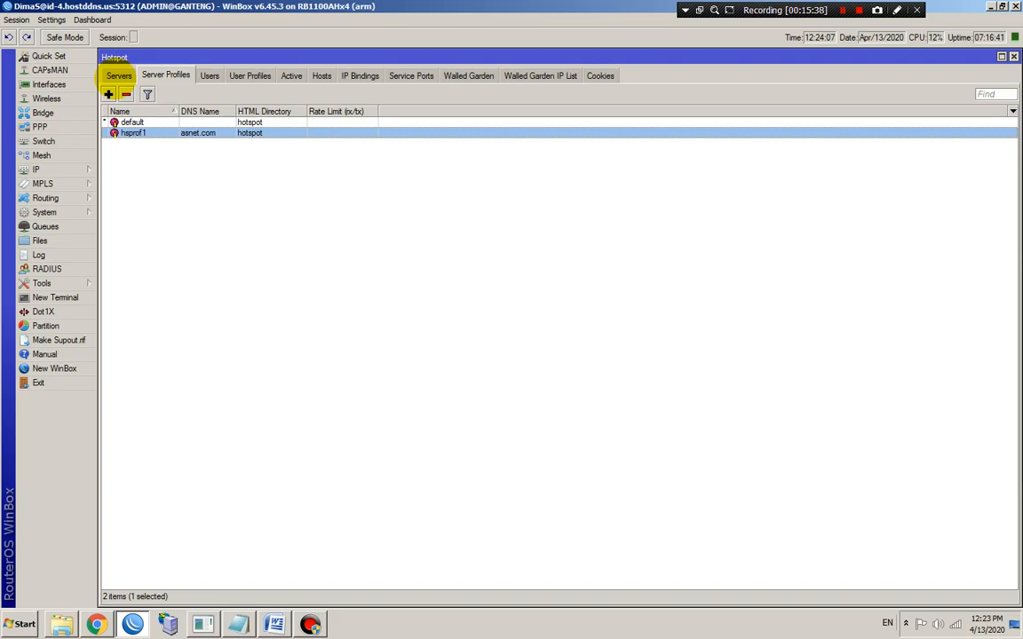
Close the Hotspot window and examine the mac-cookie logins and keepalive logouts in MIKHMON's Hotspot Log in Chrome.
left_click(119, 75)
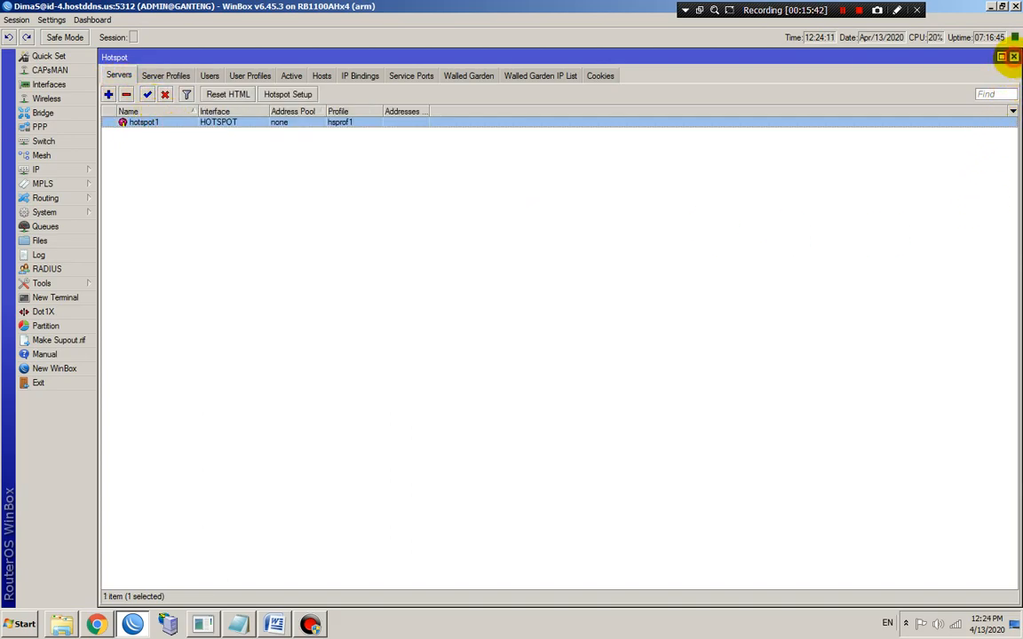
left_click(1014, 56)
left_click(96, 624)
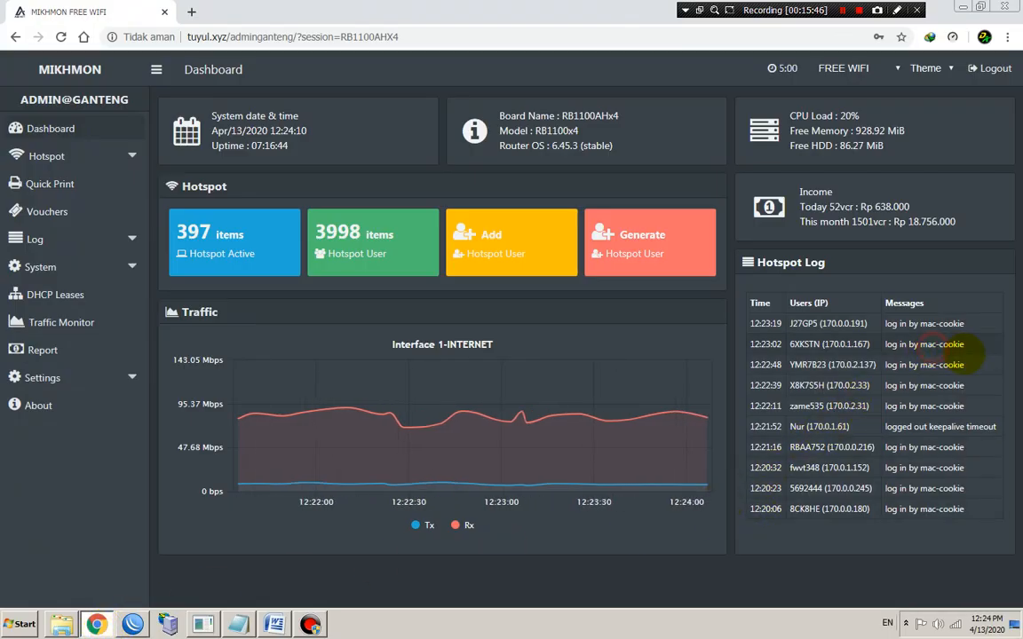
left_click_drag(932, 345, 826, 364)
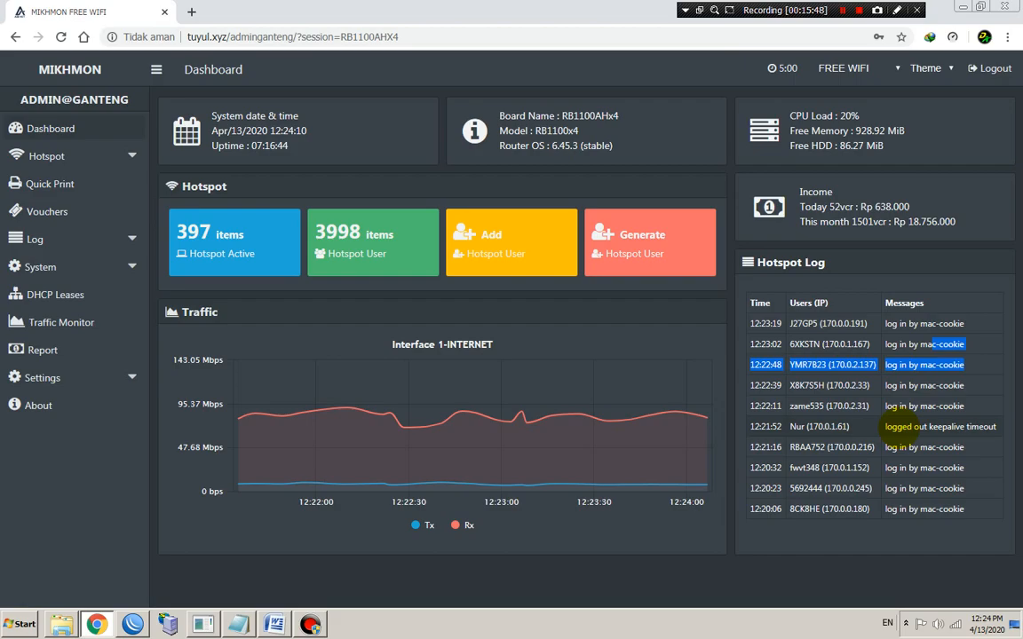
left_click(900, 427)
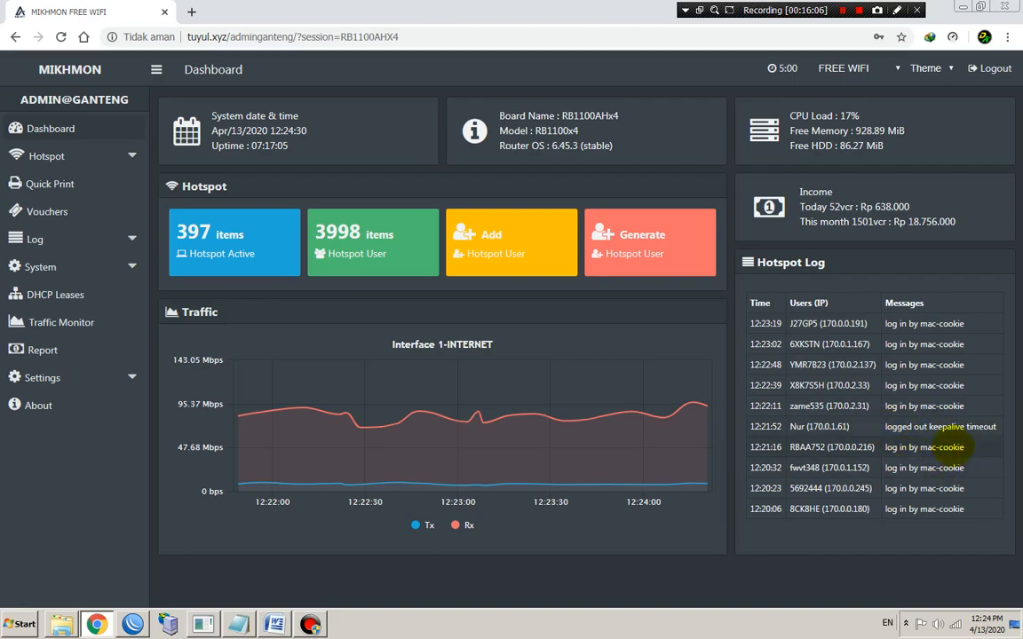
mouse_move(440, 389)
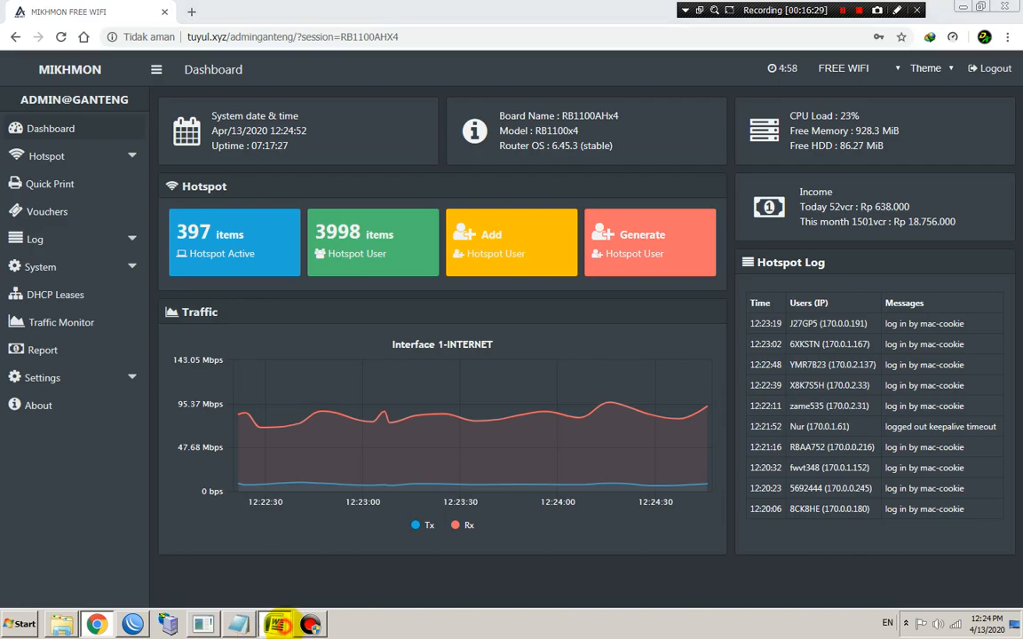
Compare the Tx and Rx definitions in the Word document with the 1-INTERNET traffic graph on MIKHMON's dashboard in Chrome.
left_click(281, 621)
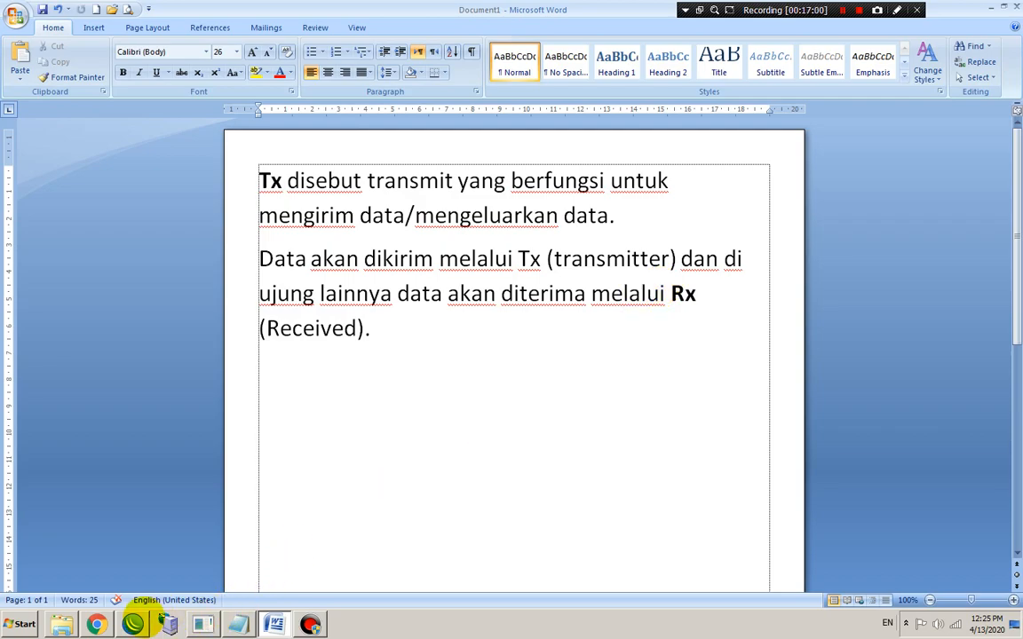
left_click(98, 624)
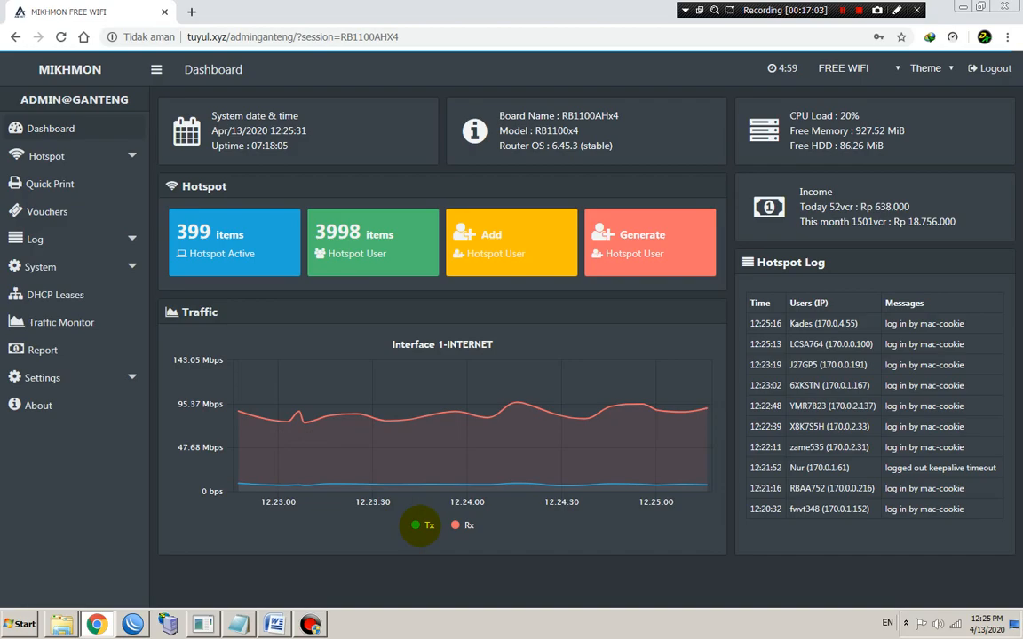
left_click(419, 525)
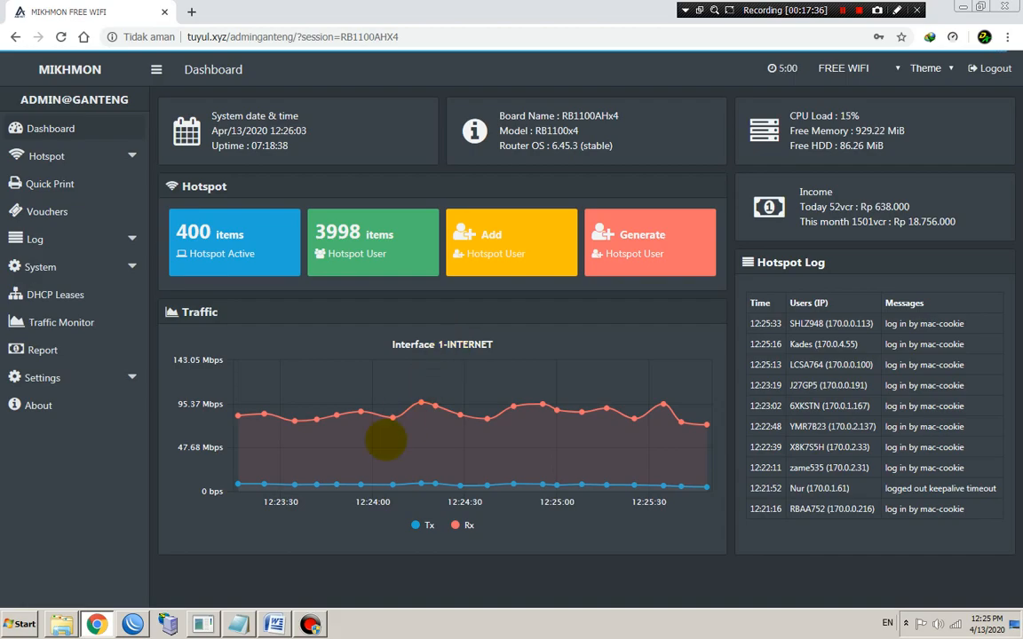
mouse_move(384, 438)
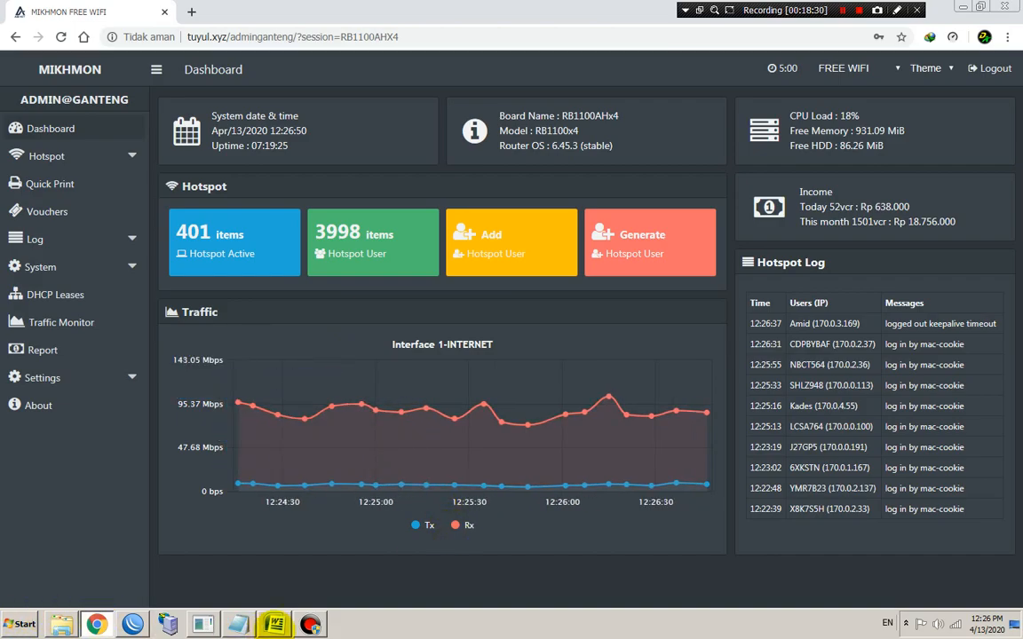
left_click(276, 624)
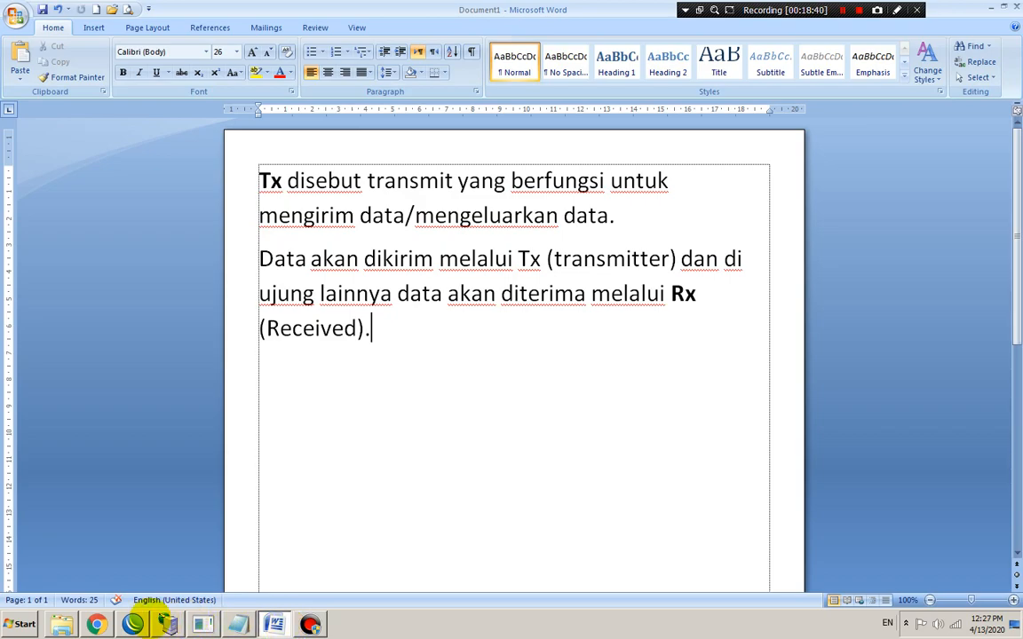
left_click(96, 624)
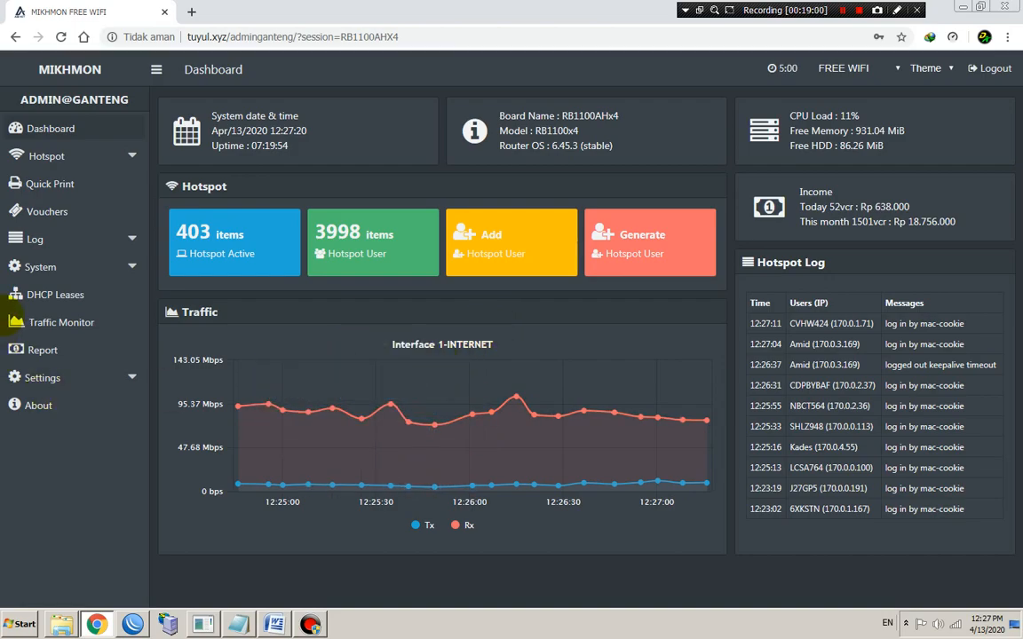
Examine the Tx and Rx traffic of the 1-INTERNET interface and of the HOTSPOT interface in MIKHMON's Traffic Monitor.
left_click(51, 321)
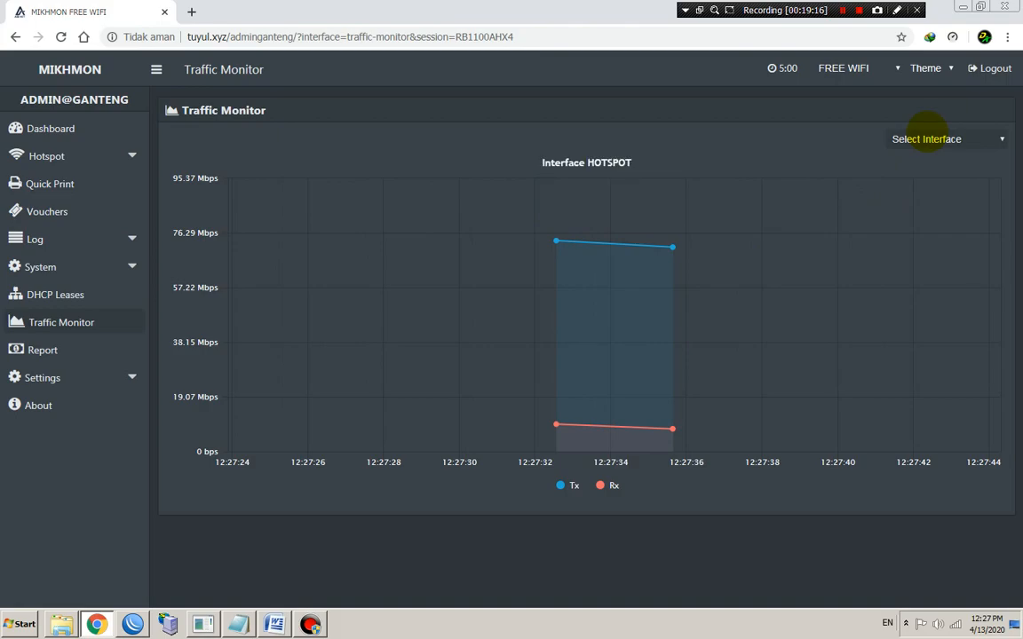
left_click(924, 140)
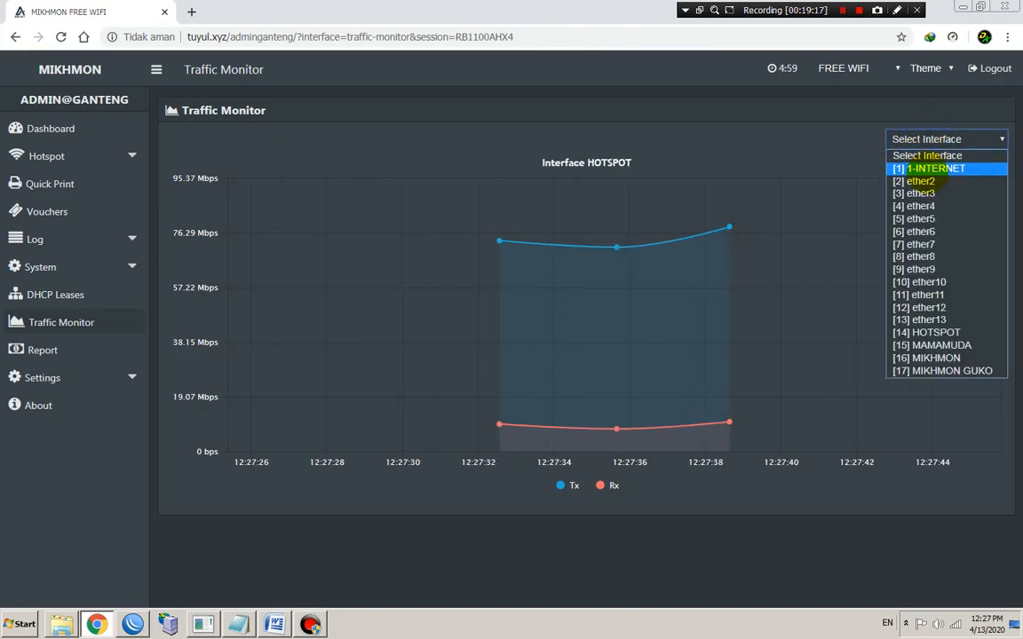
left_click(928, 169)
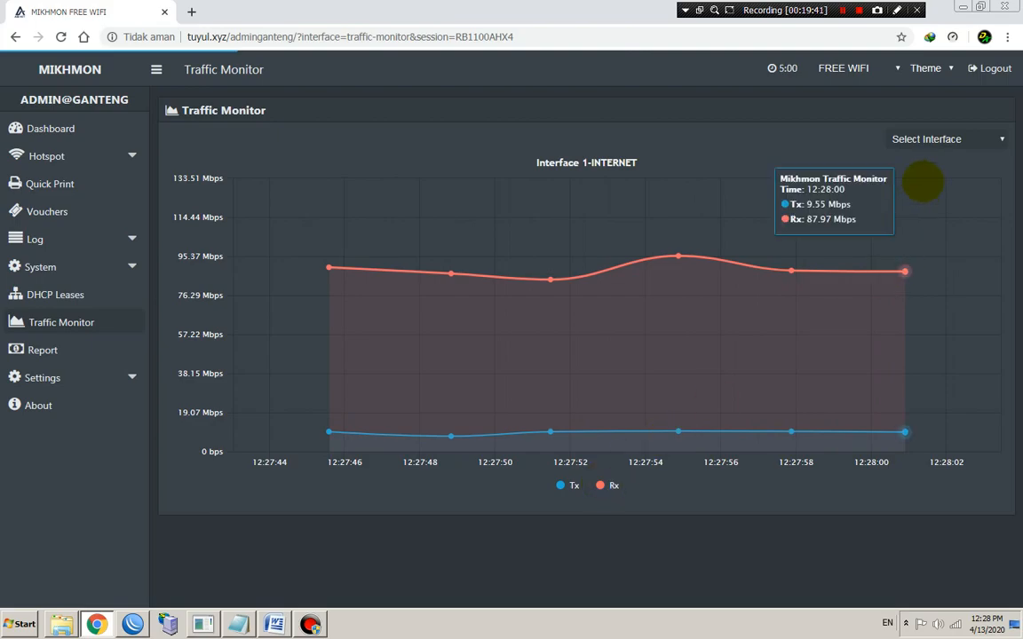
left_click(924, 136)
left_click(941, 333)
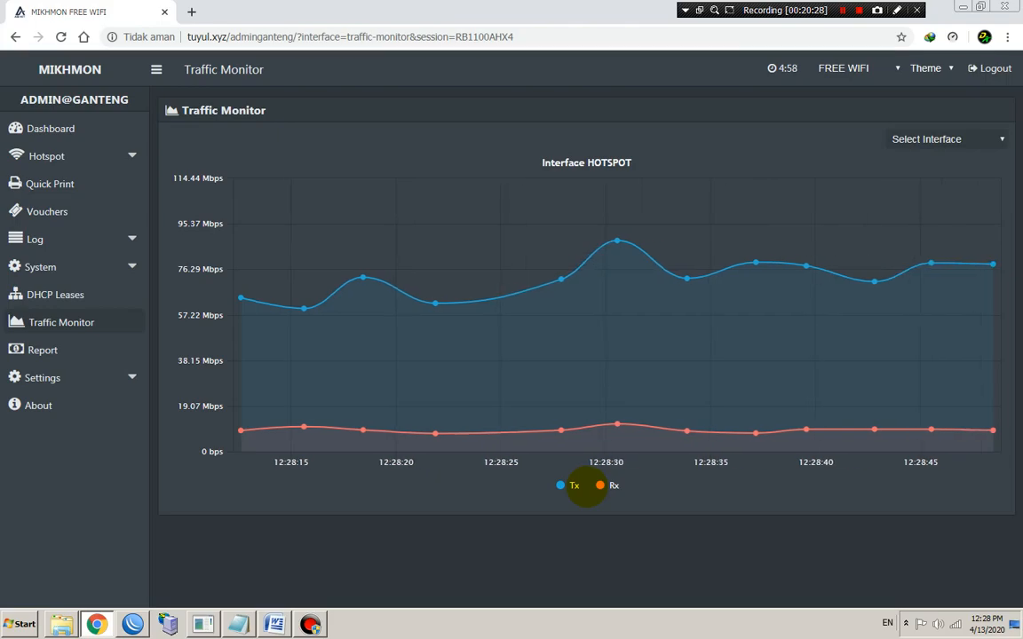
mouse_move(537, 407)
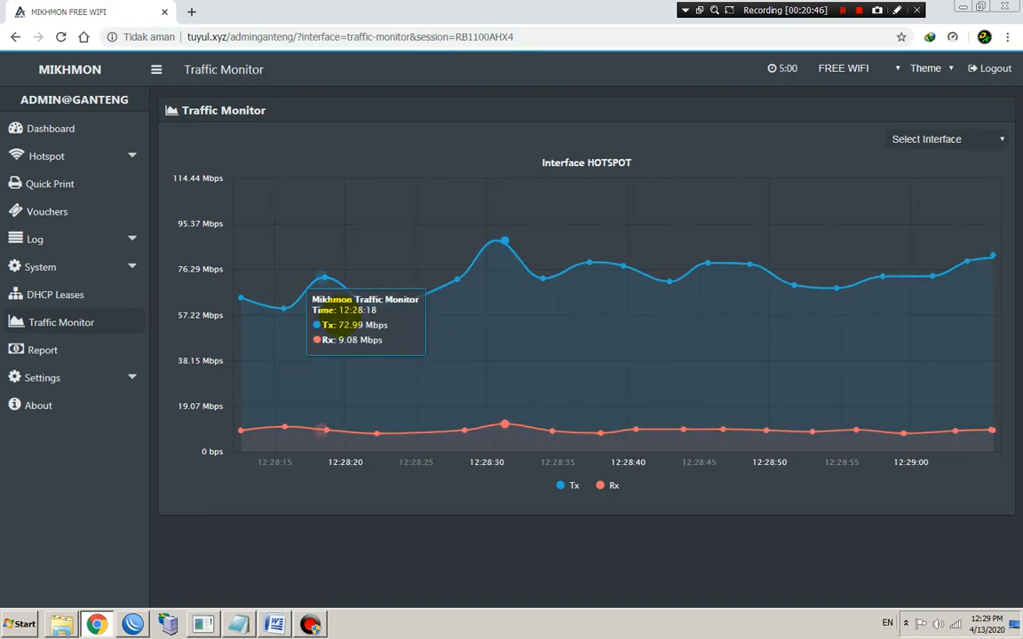
Check the Traffic Interface number in the RB1100AHX4 session settings and reconnect to the router's dashboard.
left_click(53, 350)
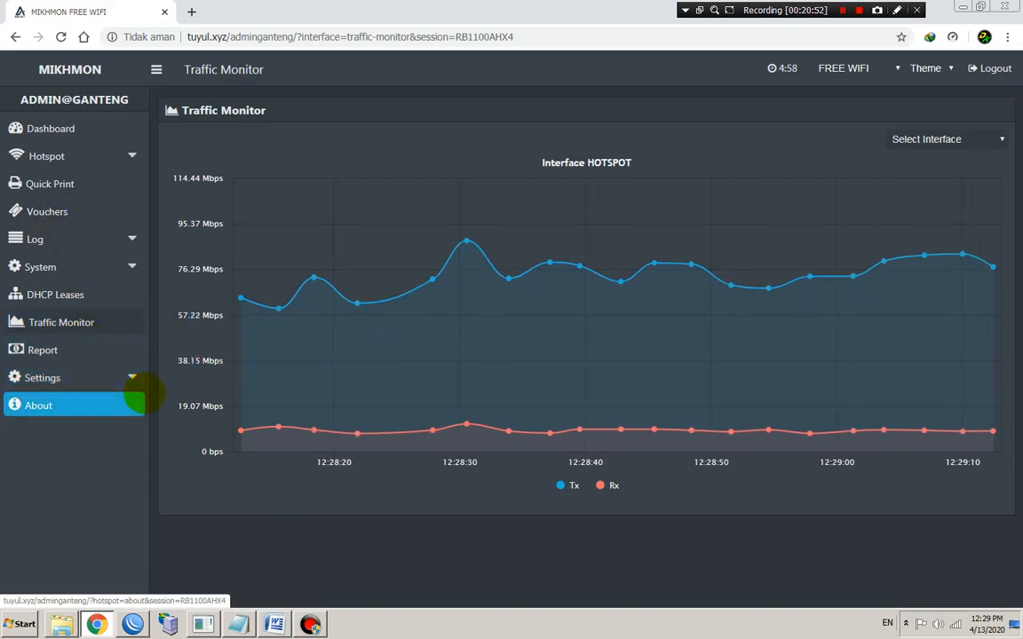
left_click(93, 404)
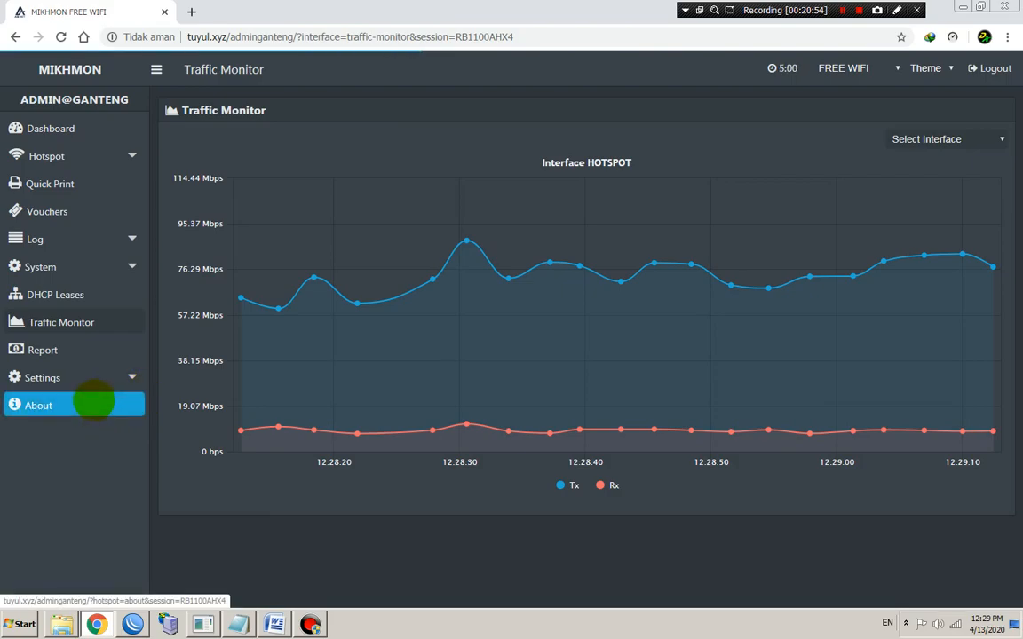
left_click(92, 378)
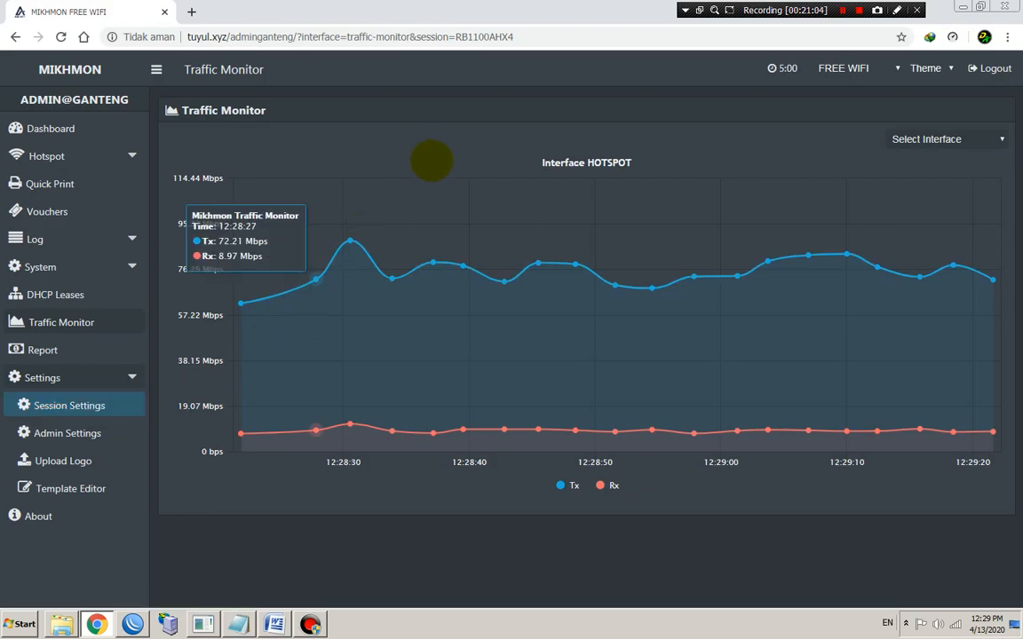
left_click(69, 405)
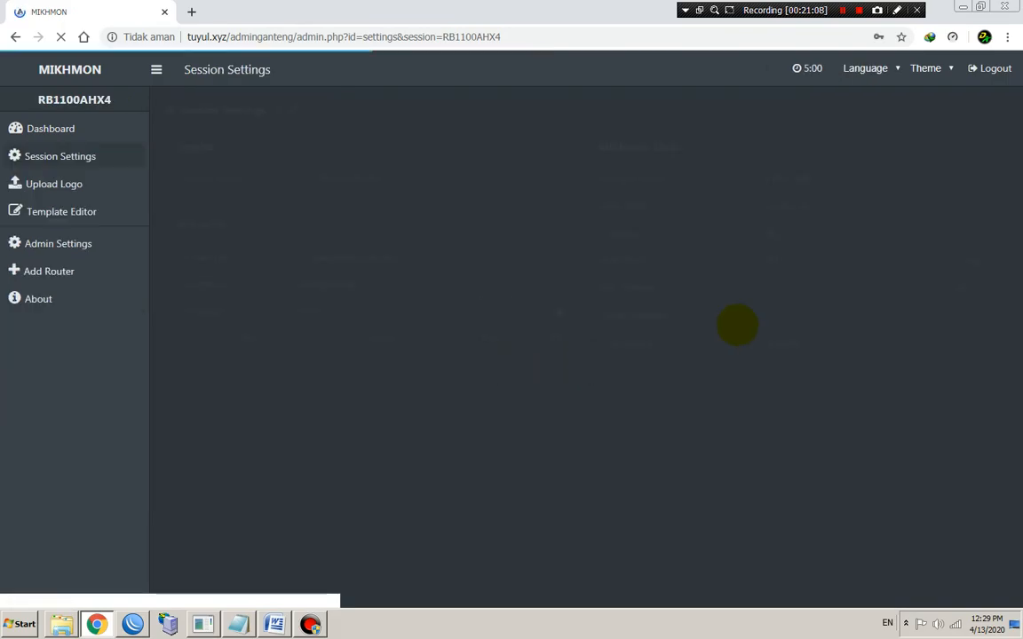
left_click(837, 315)
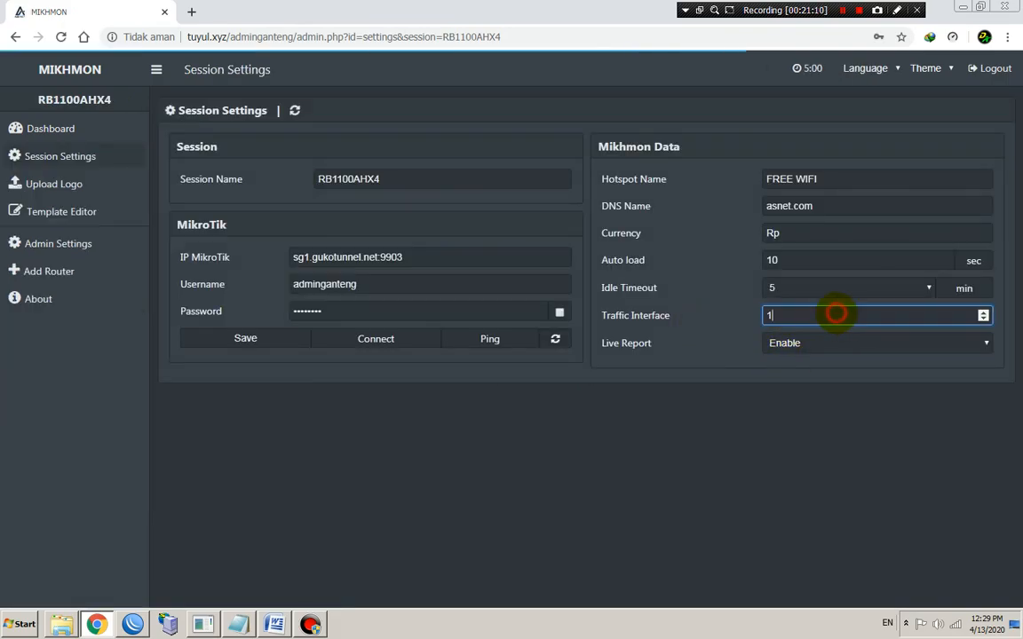
left_click(982, 317)
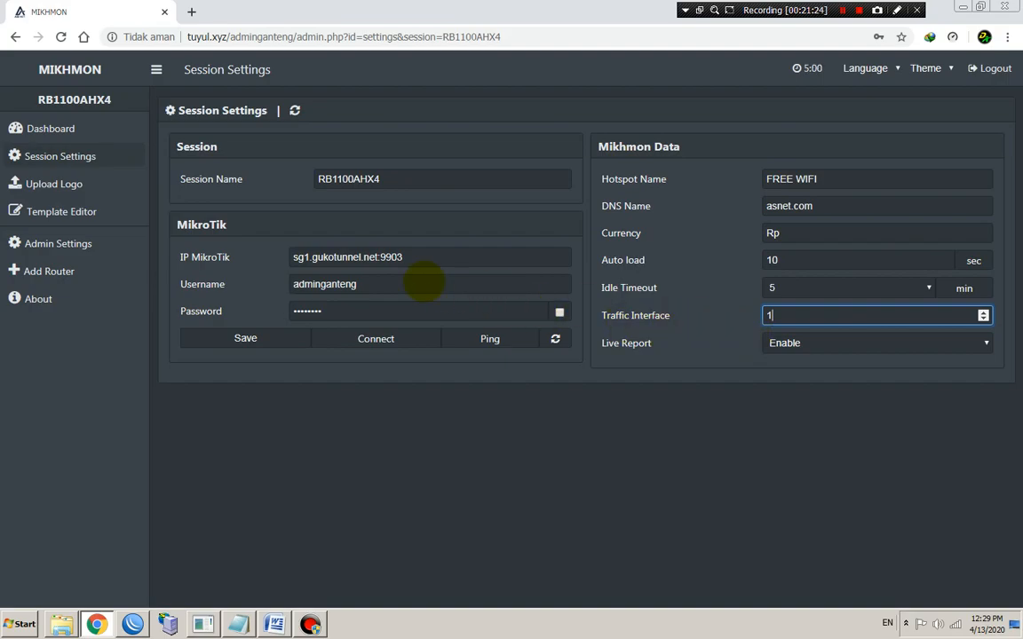
left_click(63, 128)
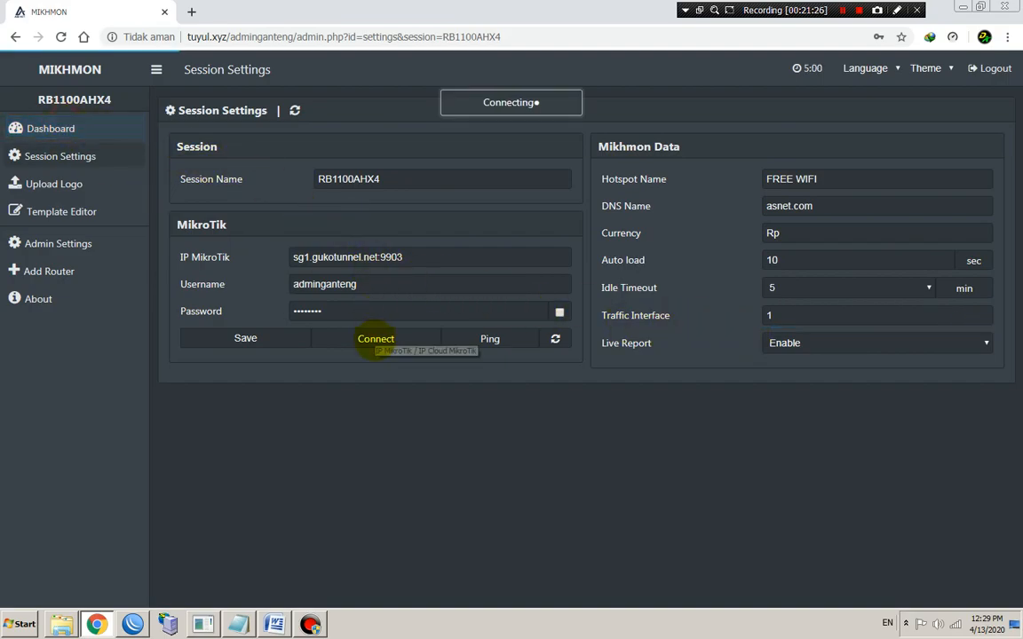
left_click(376, 338)
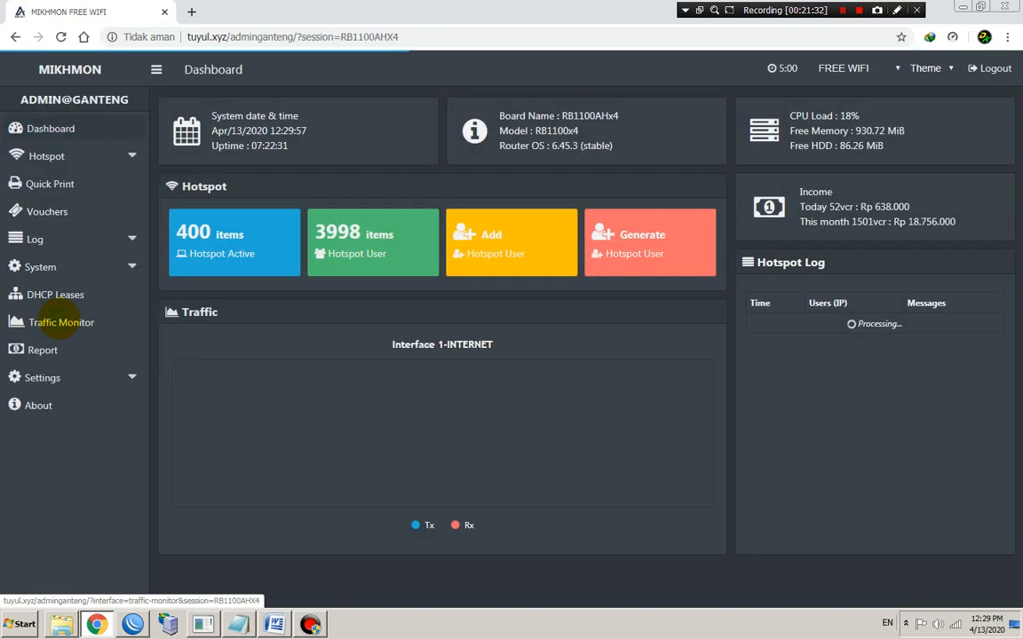
Show the HOTSPOT interface in the Traffic Monitor, examine its Tx and Rx traffic, and review the selectable interfaces.
left_click(61, 322)
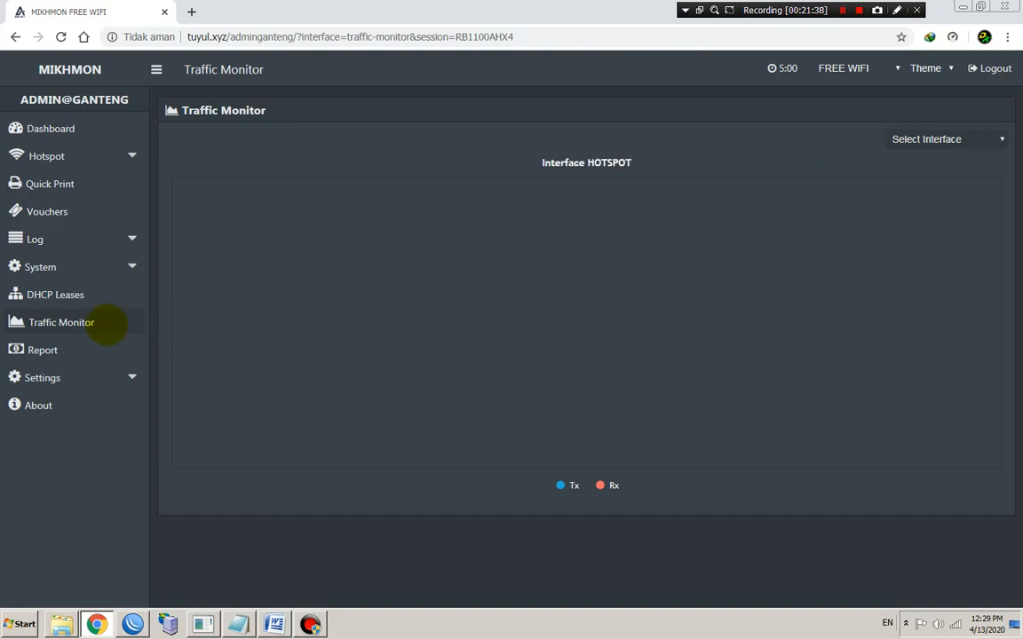
left_click(79, 323)
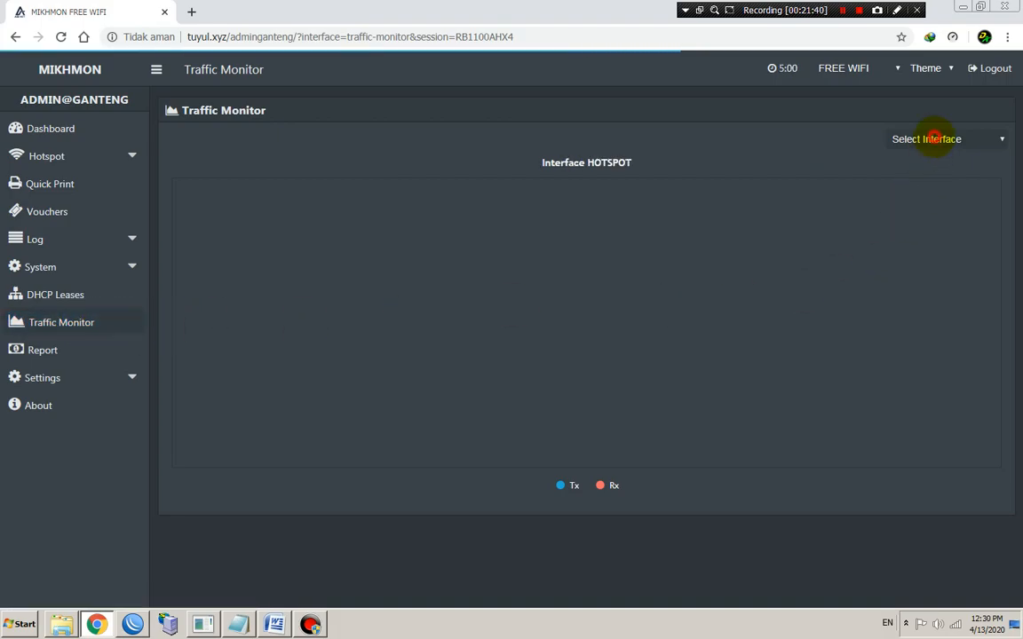
left_click(931, 139)
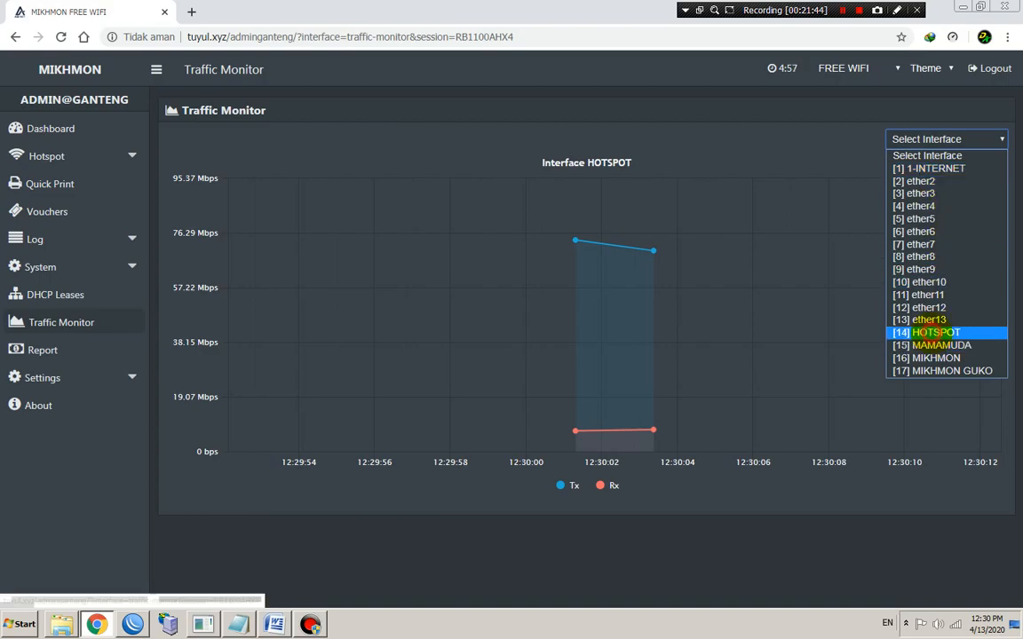
left_click(936, 332)
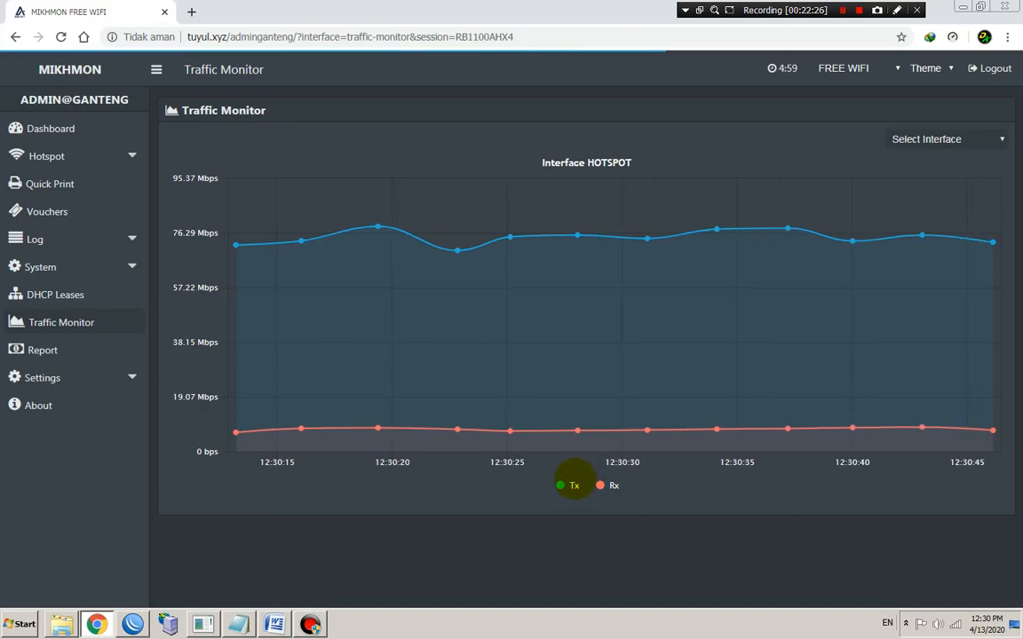
mouse_move(452, 220)
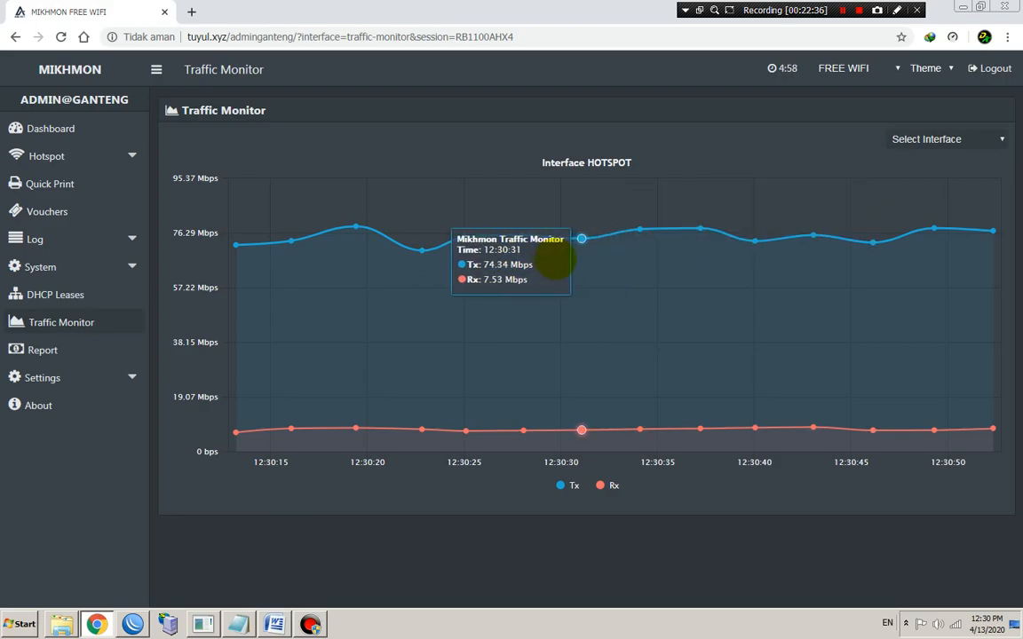
left_click(925, 139)
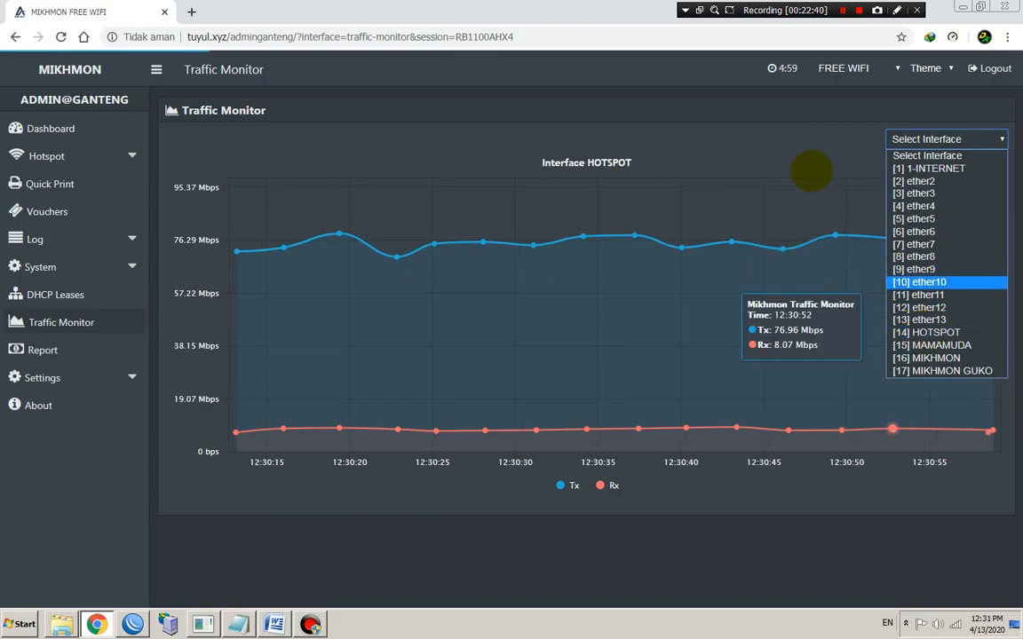
left_click(799, 160)
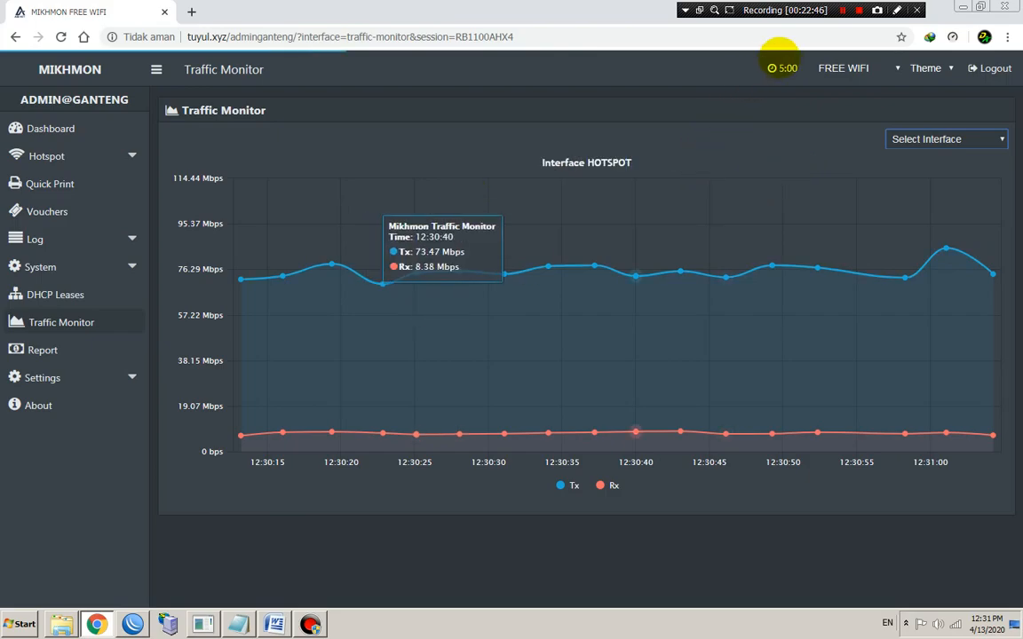
left_click(842, 11)
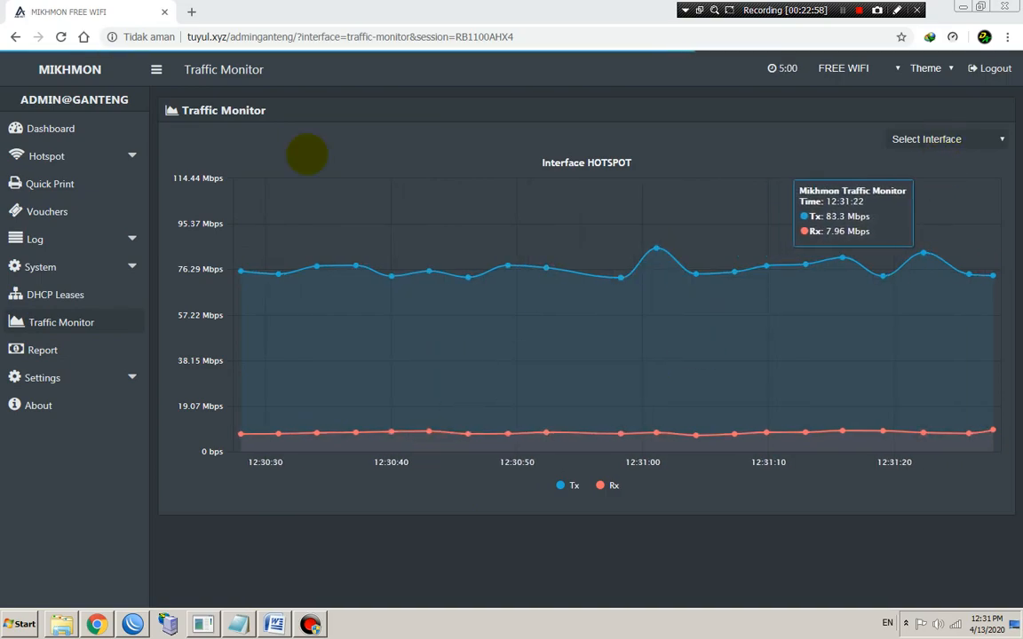
Open the dashboard and examine the Tx and Rx curves of the 1-INTERNET interface beside the Hotspot Log.
left_click(91, 127)
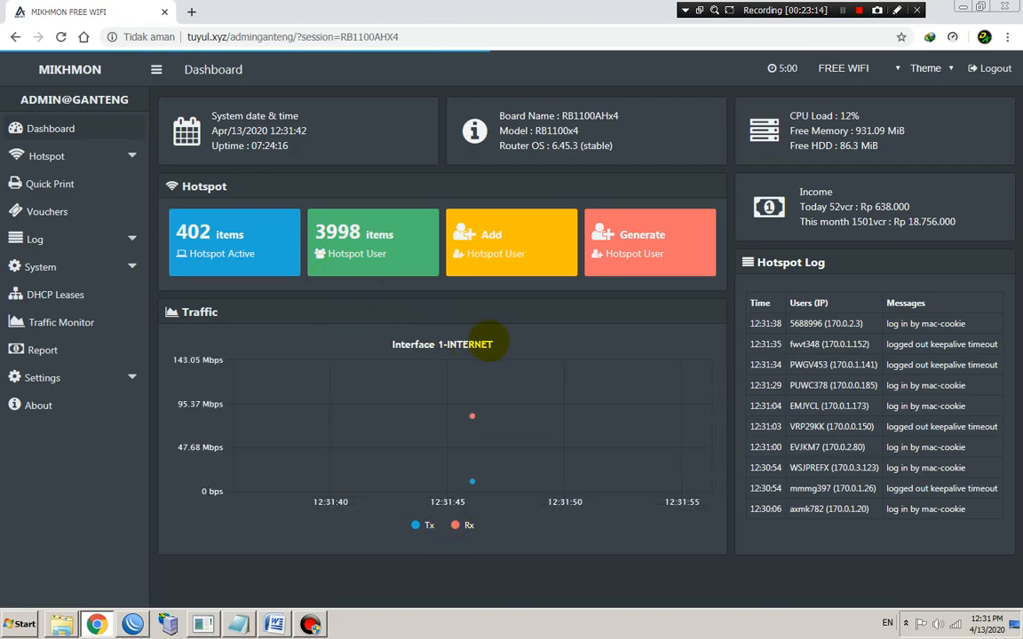
mouse_move(421, 426)
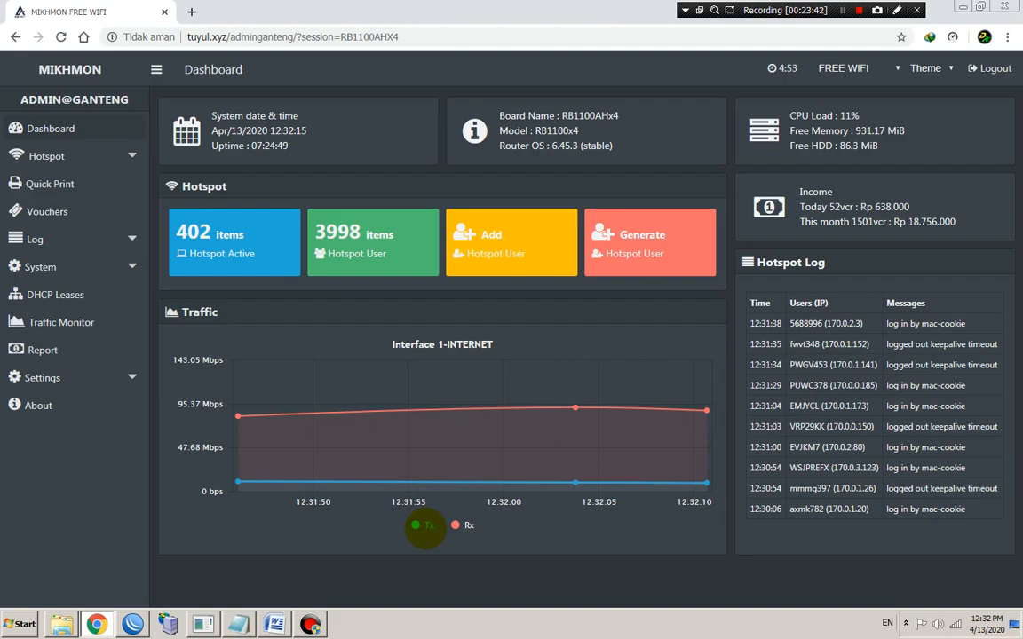
mouse_move(290, 364)
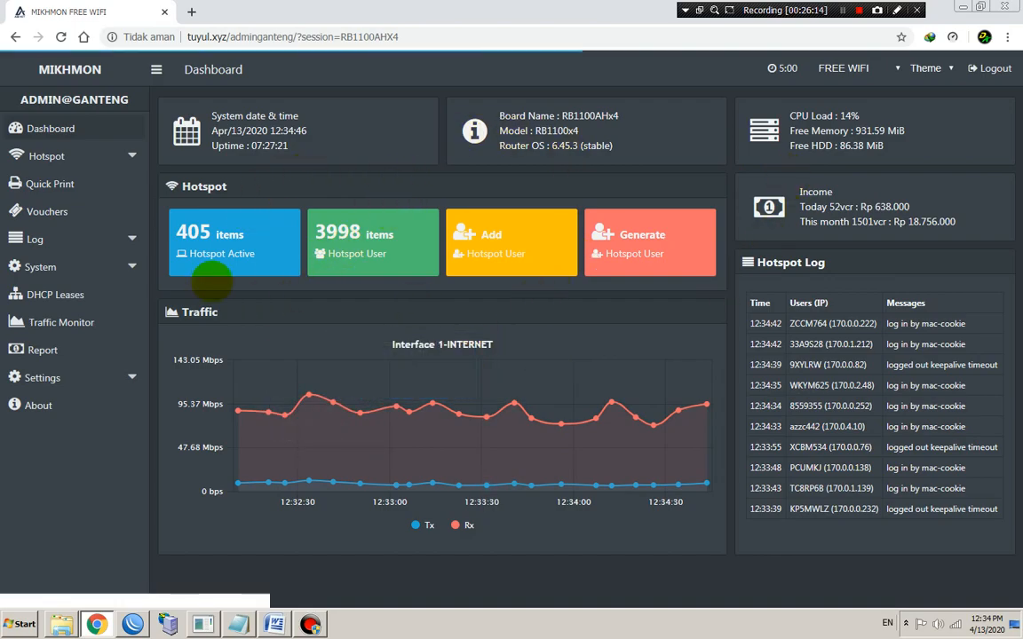
left_click(113, 284)
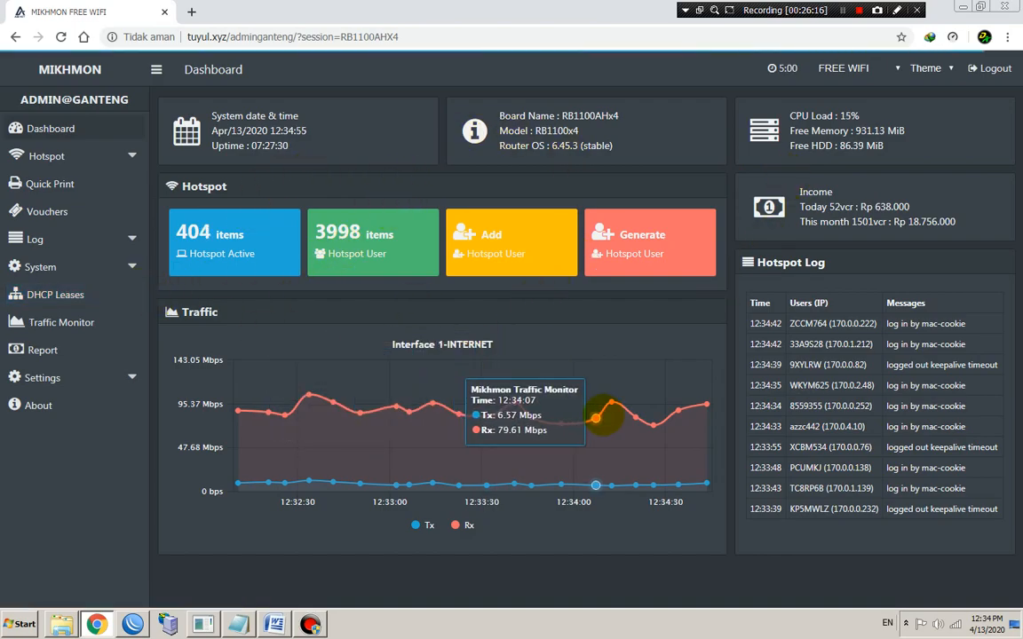